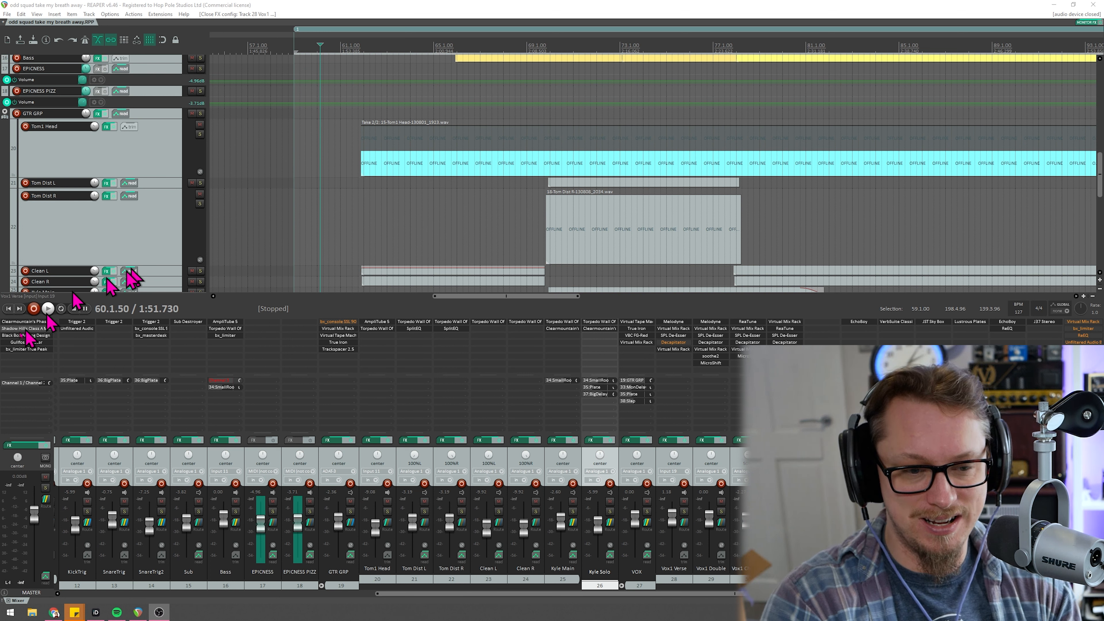
Open the Clearmountain's Phases effect on the master track, look over its interface, and close it.
click(26, 322)
drag(444, 246, 203, 185)
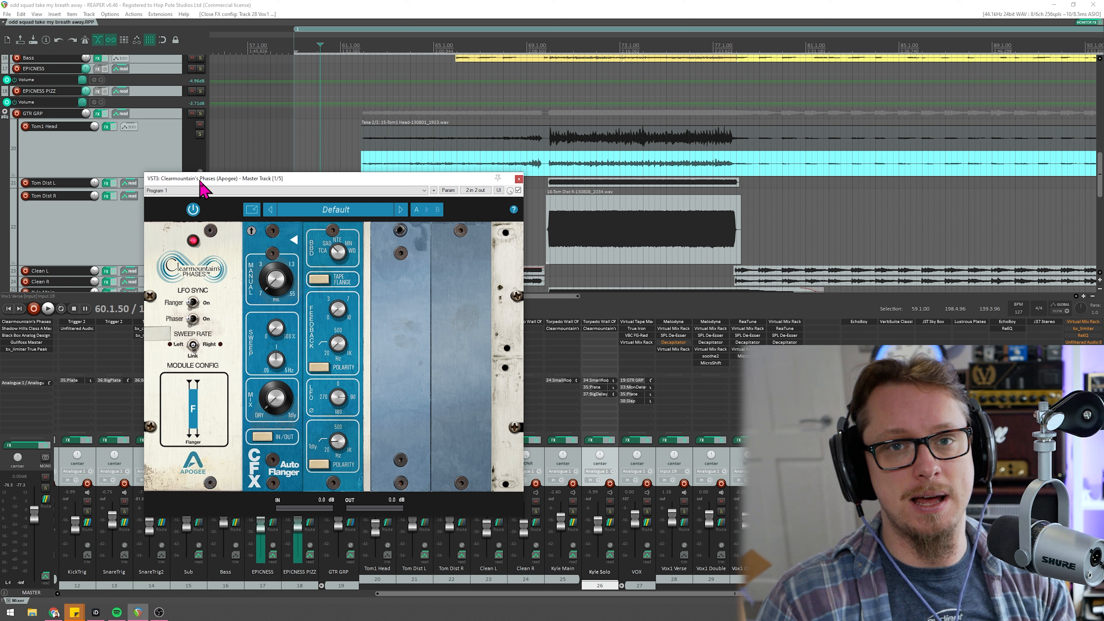
key(alt+Tab)
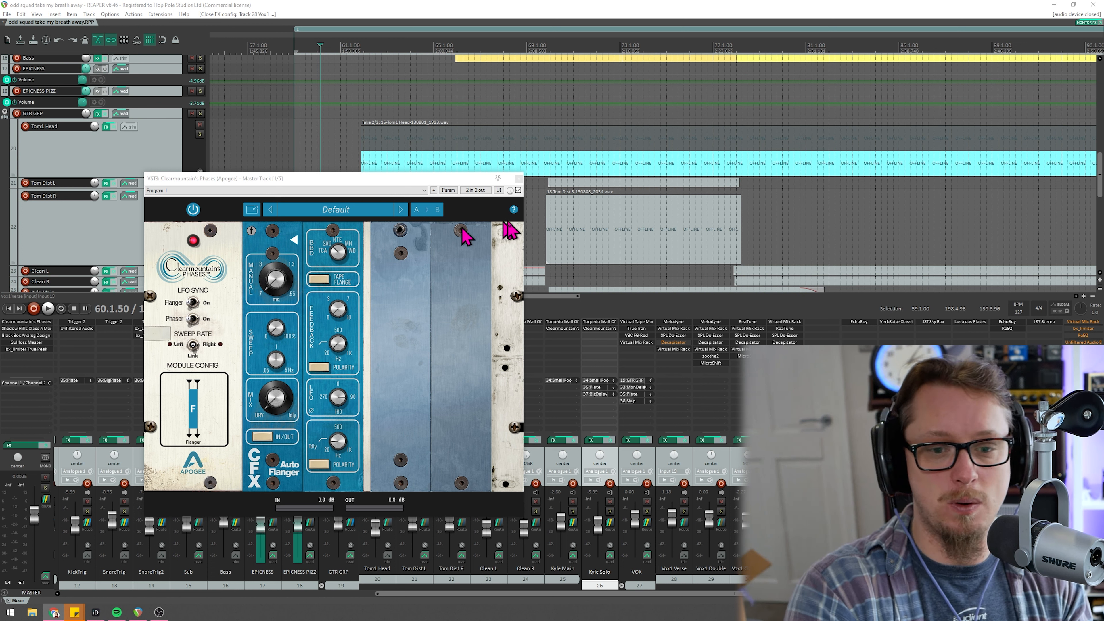
drag(402, 183, 483, 158)
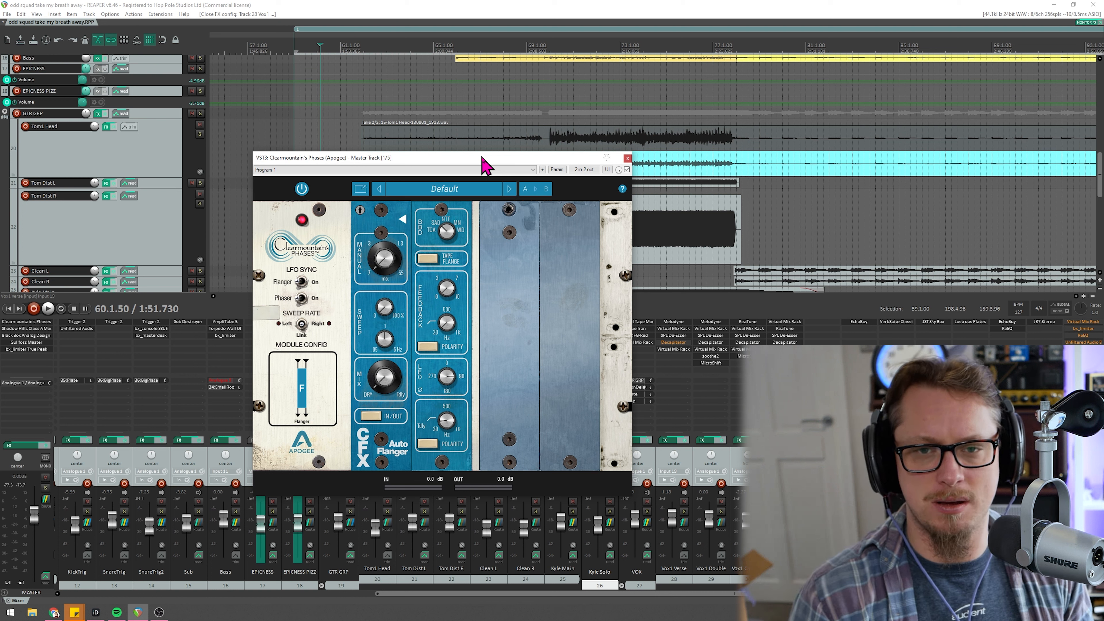
drag(483, 162, 451, 168)
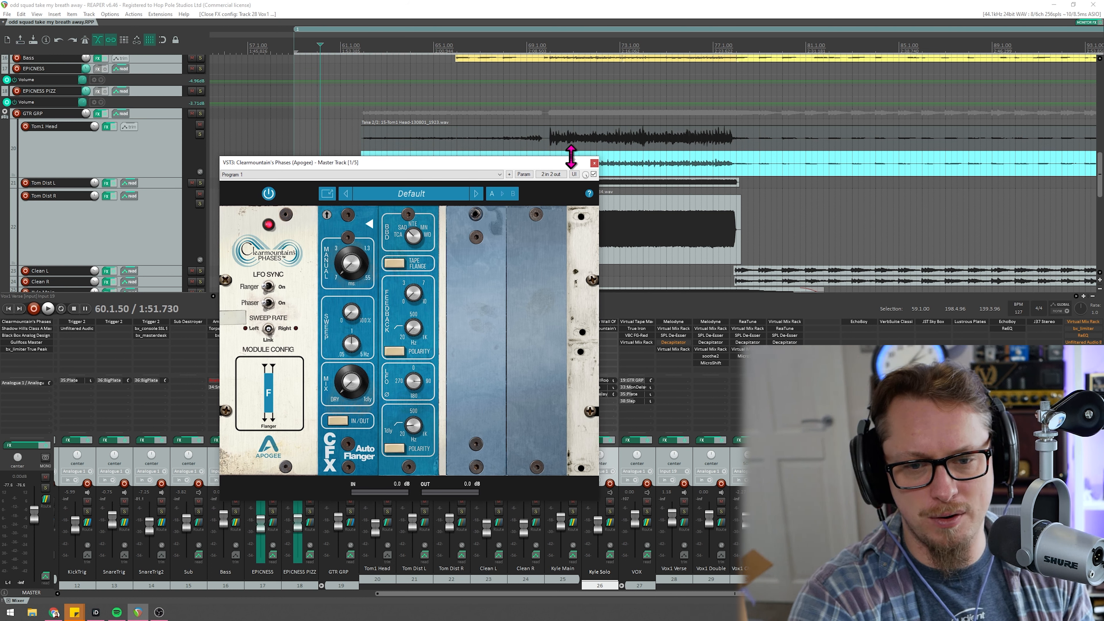
click(595, 163)
Navigate the arrangement to the Kyle and vocal tracks and place the edit cursor at the purple Vox1 Verse item's start.
scroll(588, 179, down, 2)
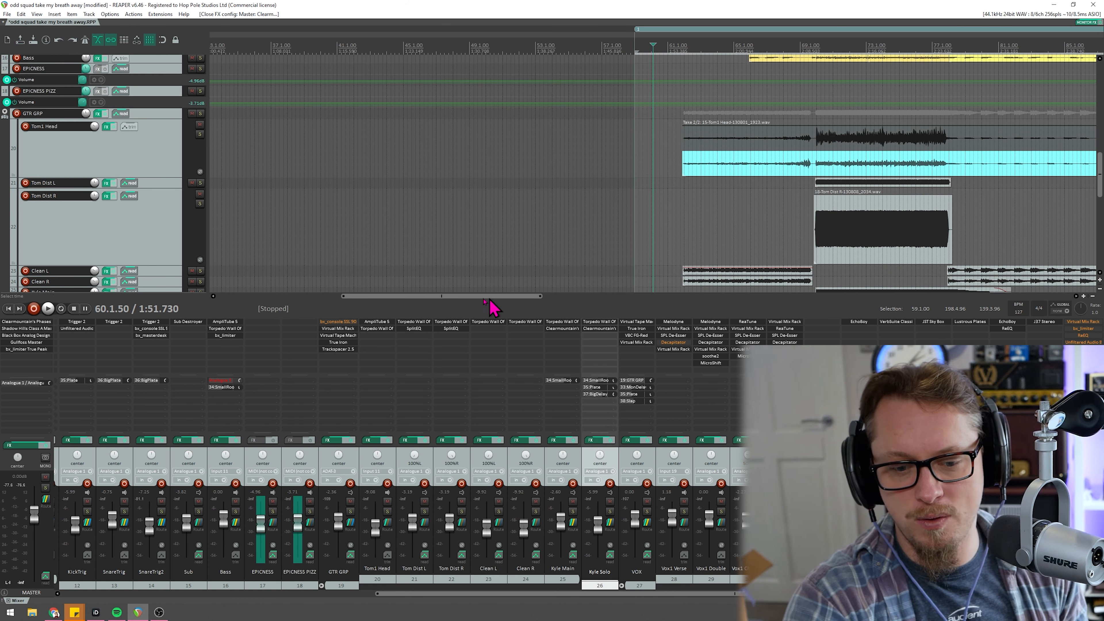
drag(461, 297, 620, 302)
scroll(678, 187, down, 2)
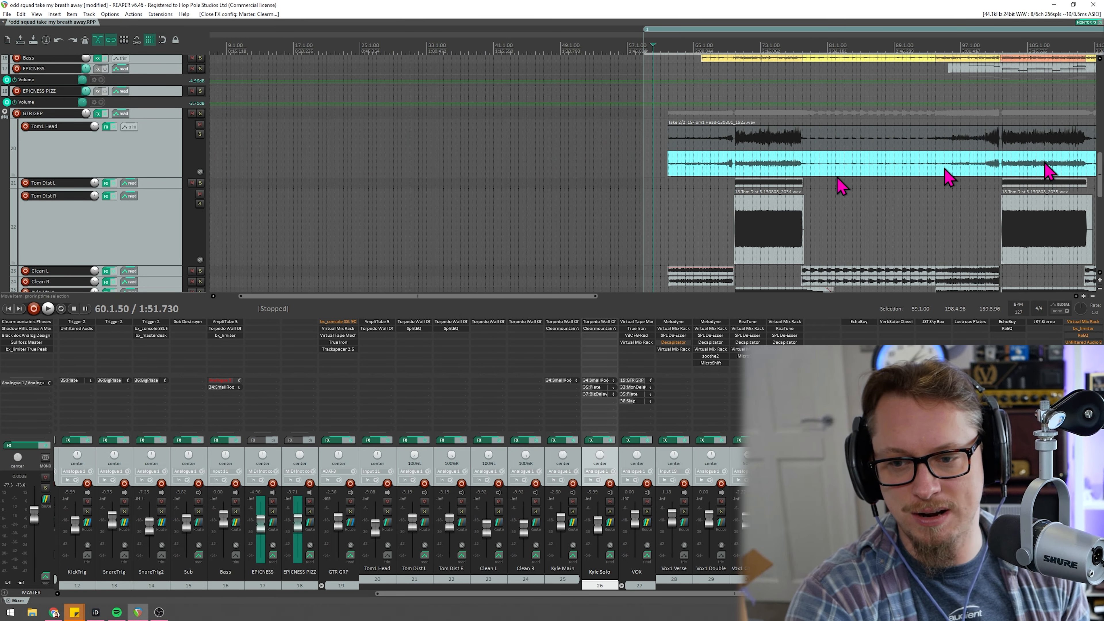
drag(1100, 172, 1100, 185)
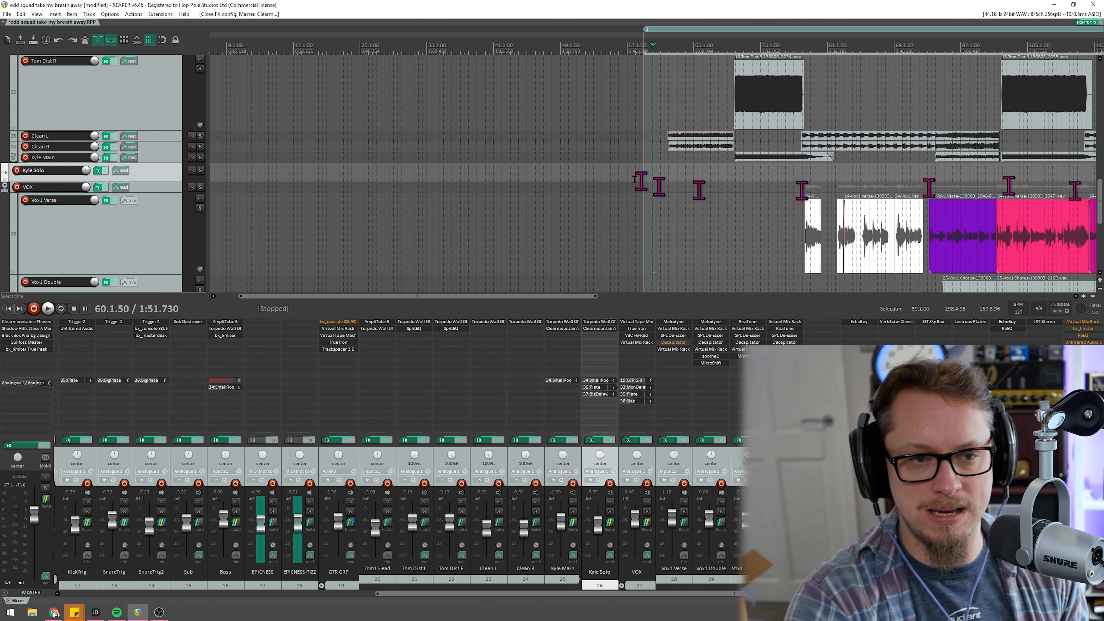
drag(537, 308, 806, 320)
scroll(733, 227, down, 2)
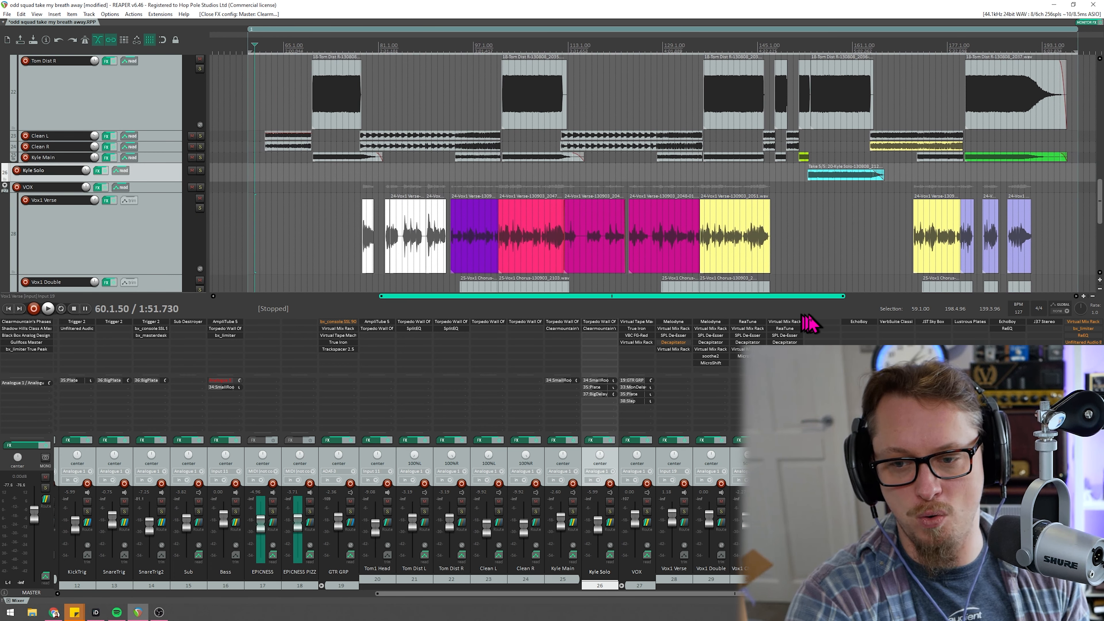
click(507, 44)
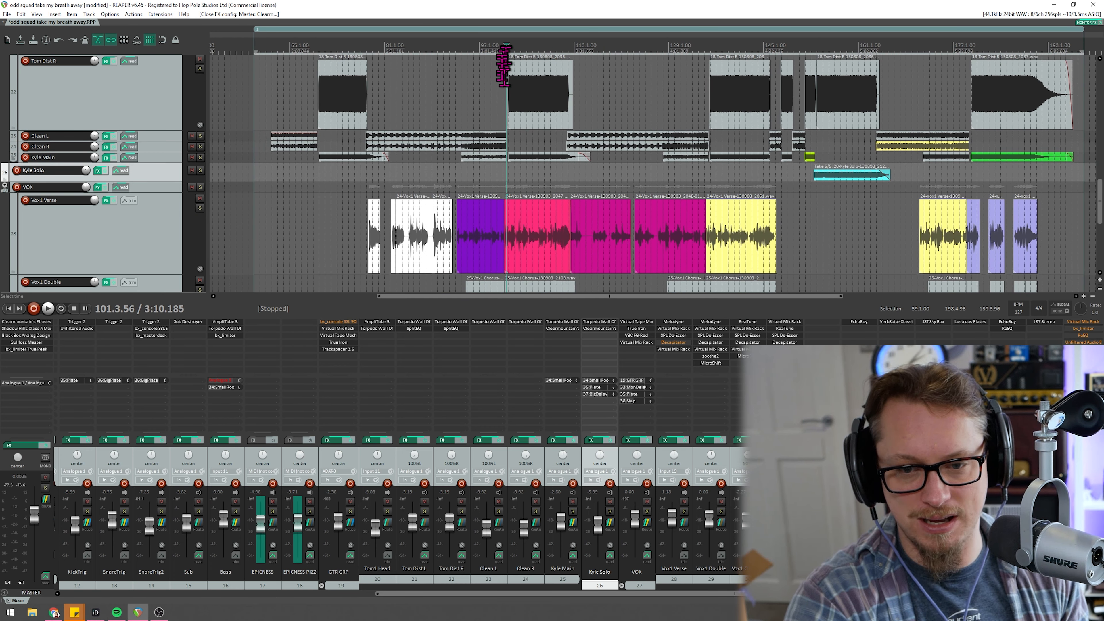
click(456, 44)
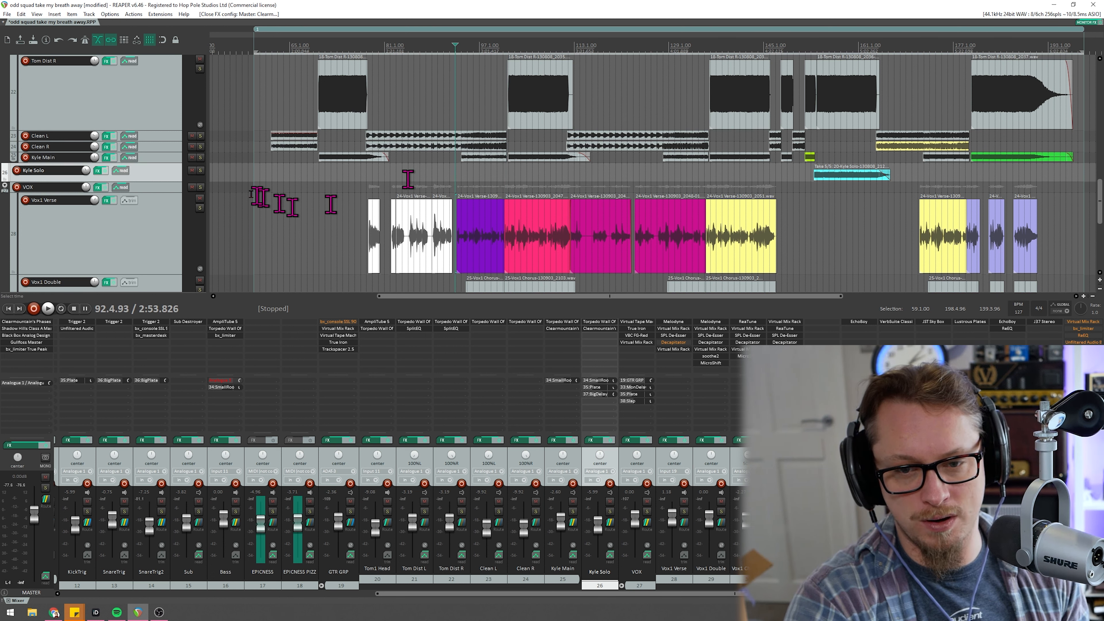
scroll(570, 131, up, 2)
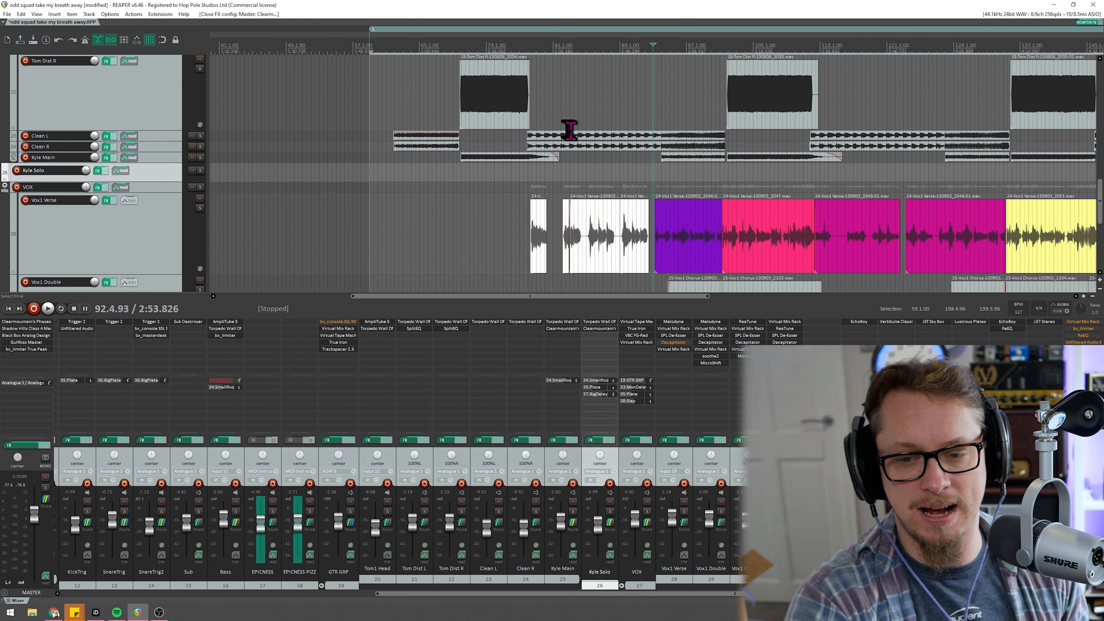
Open the Kyle Main track's effects chain and show its Clearmountain's Phases plugin.
click(106, 157)
click(109, 118)
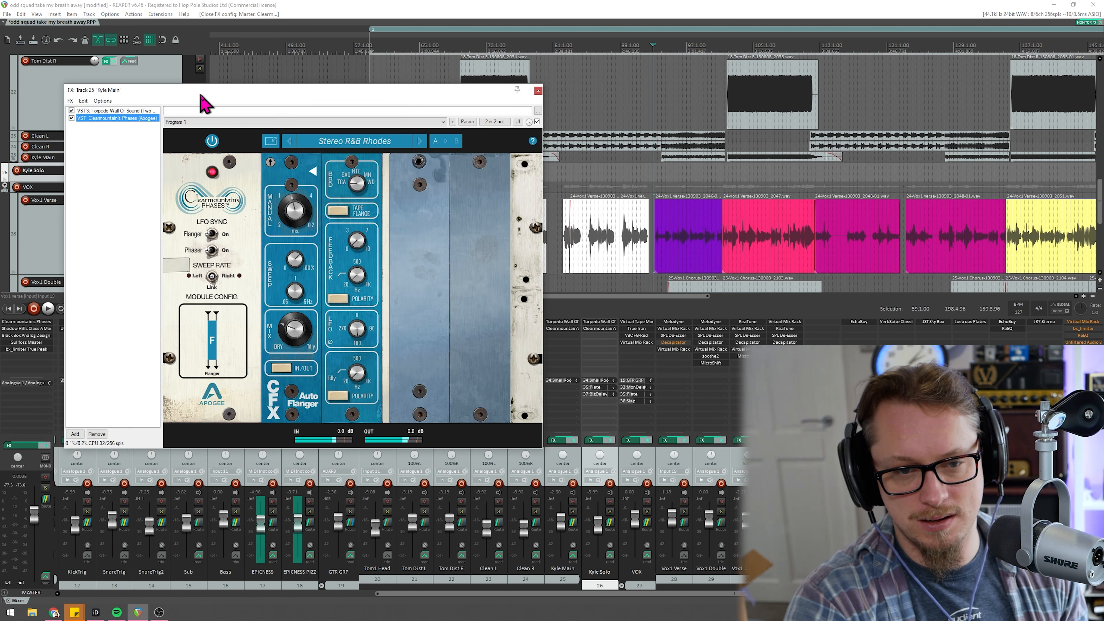
drag(200, 85, 191, 127)
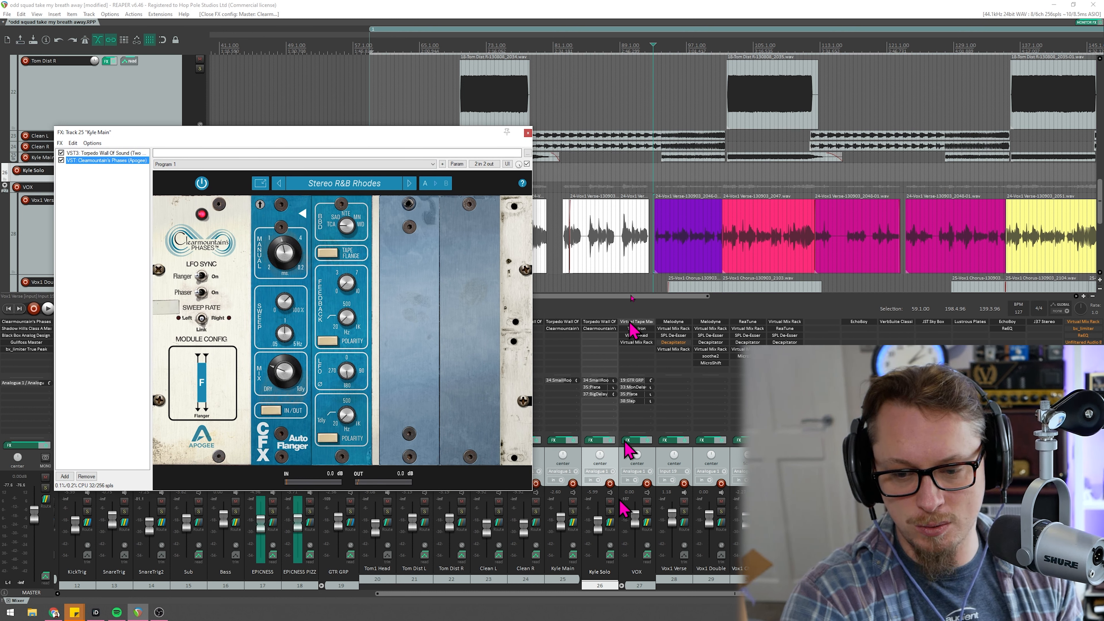
Place the edit cursor at the start of the Tom Dist R item above the red vocal item and stop playback.
scroll(813, 177, up, 3)
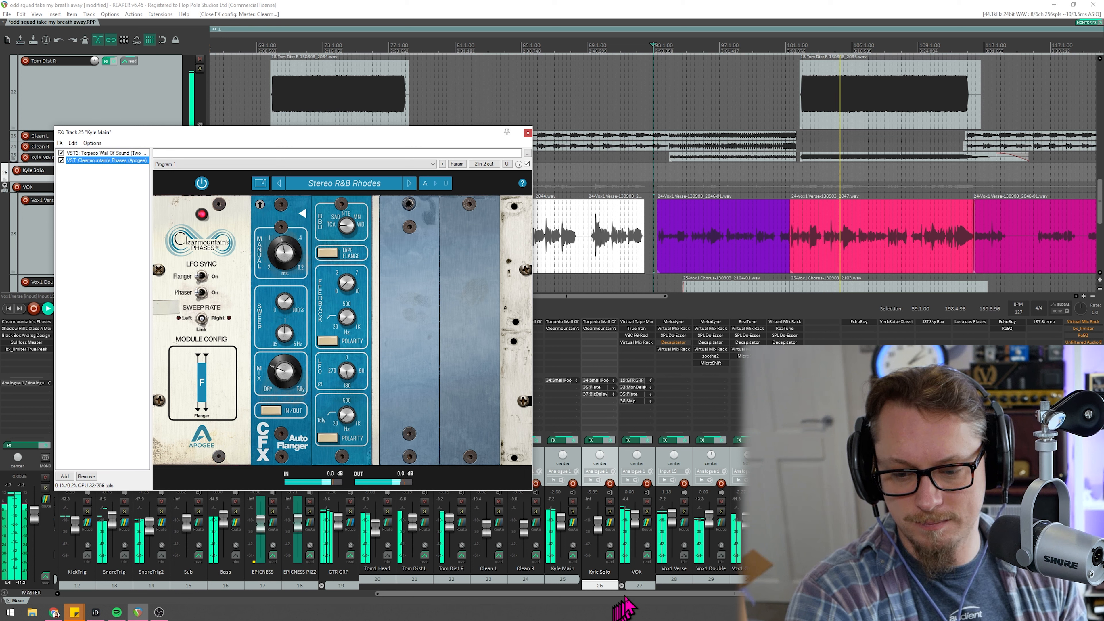
scroll(827, 110, down, 1)
click(621, 46)
key(space)
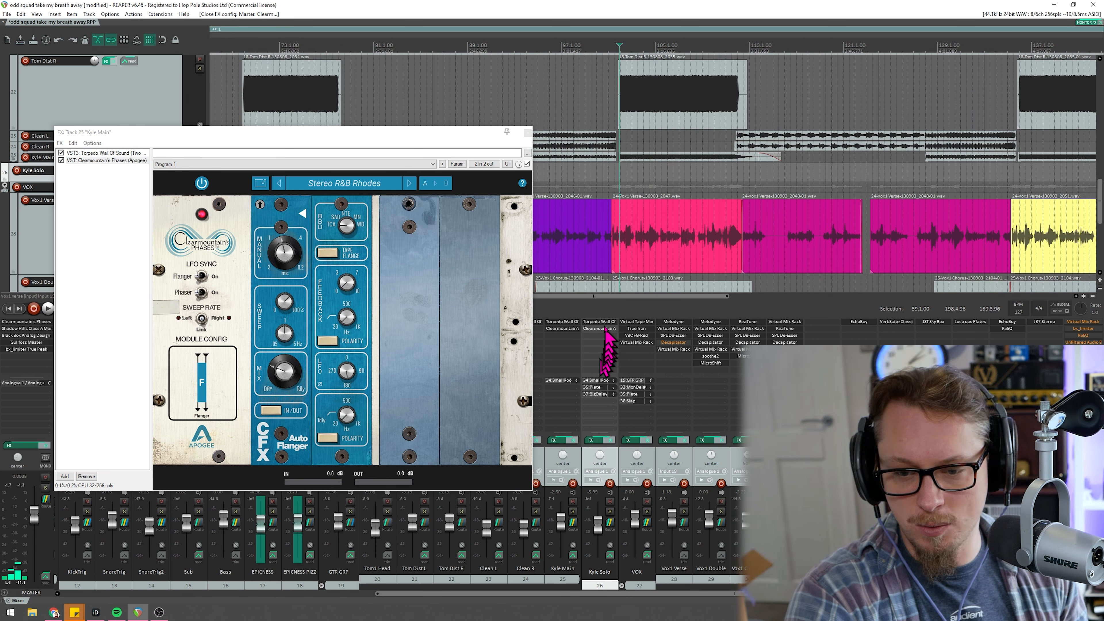
Solo only the Kyle Main track in the mixer.
click(610, 512)
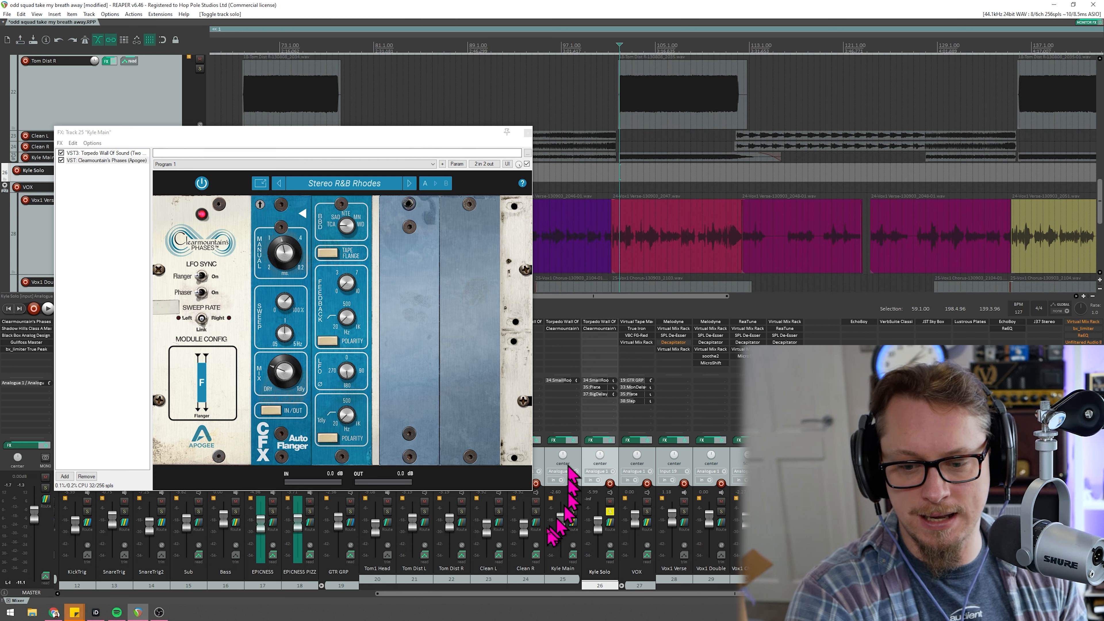
click(573, 512)
click(610, 512)
Look through the Clearmountain's Phases preset list and close it with Stereo R&B Rhodes kept.
drag(400, 135, 411, 139)
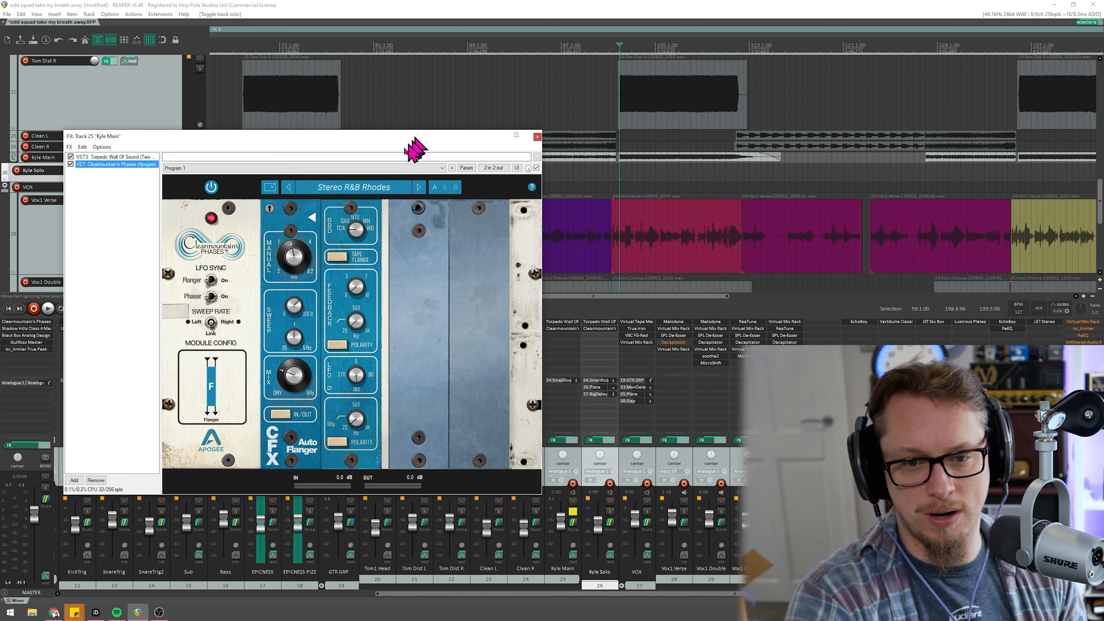
click(344, 192)
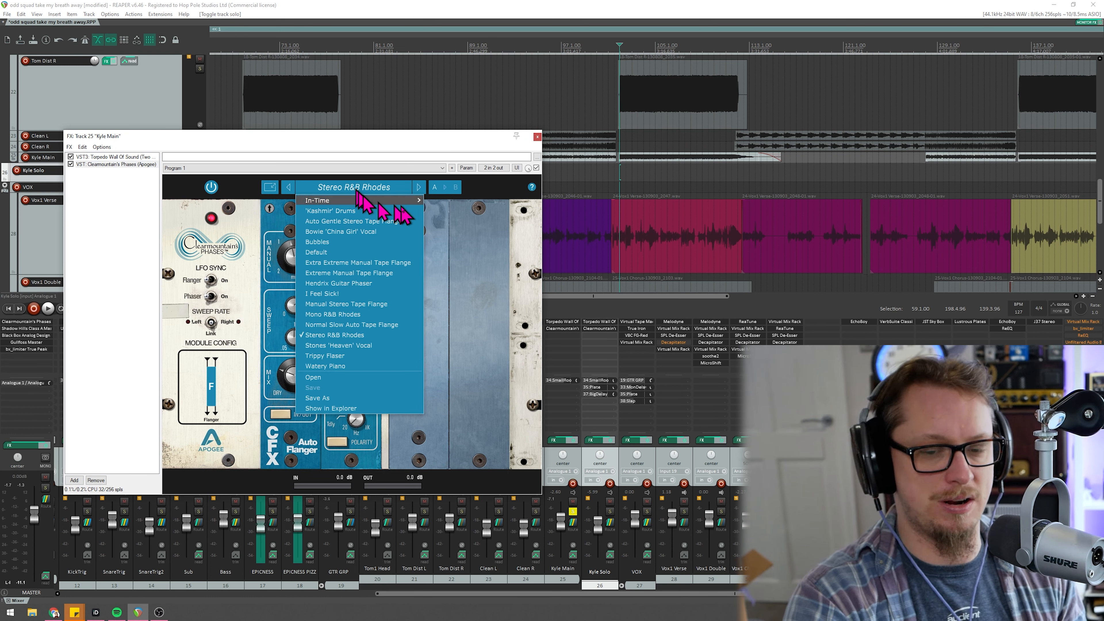
click(458, 309)
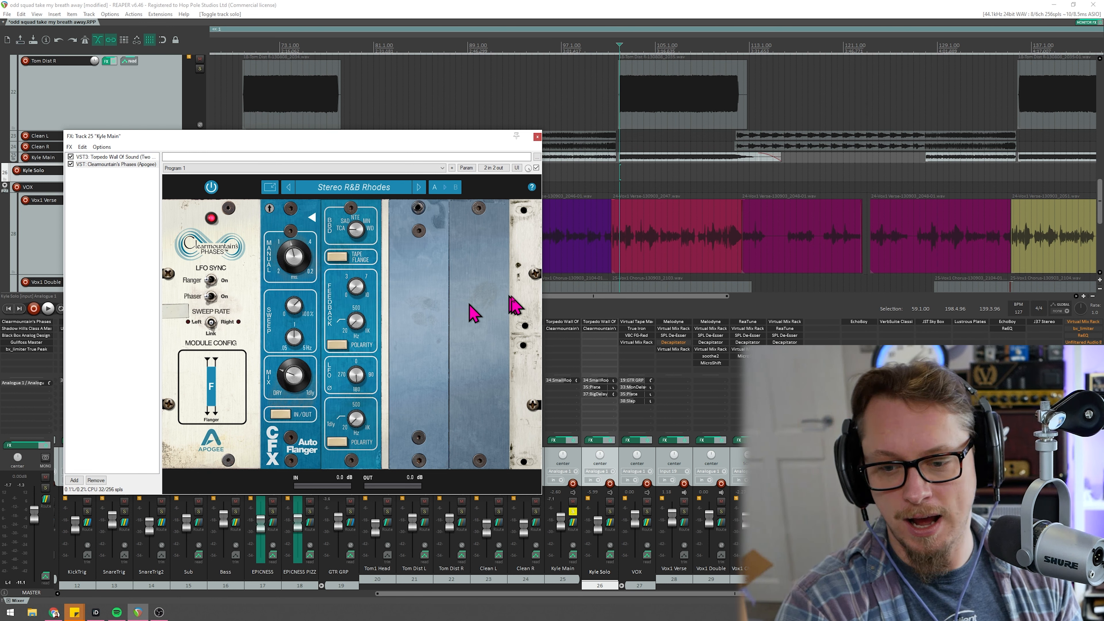
Compare the soloed Kyle Main guitar with Clearmountain's Phases bypassed and enabled by playing the passage each way.
shift+click(600, 329)
key(space)
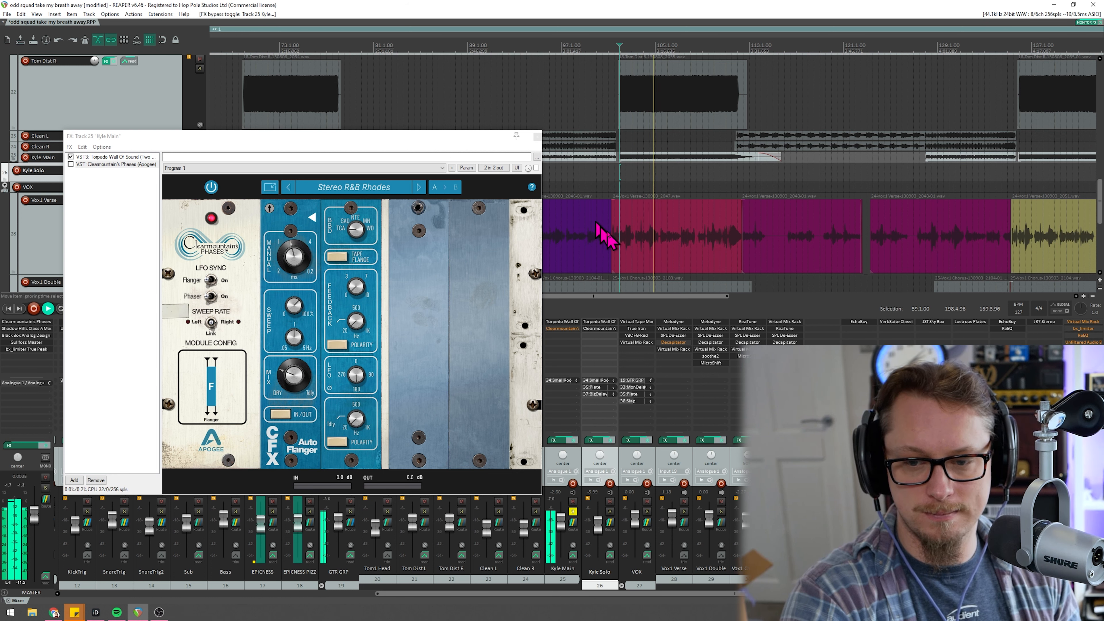
key(space)
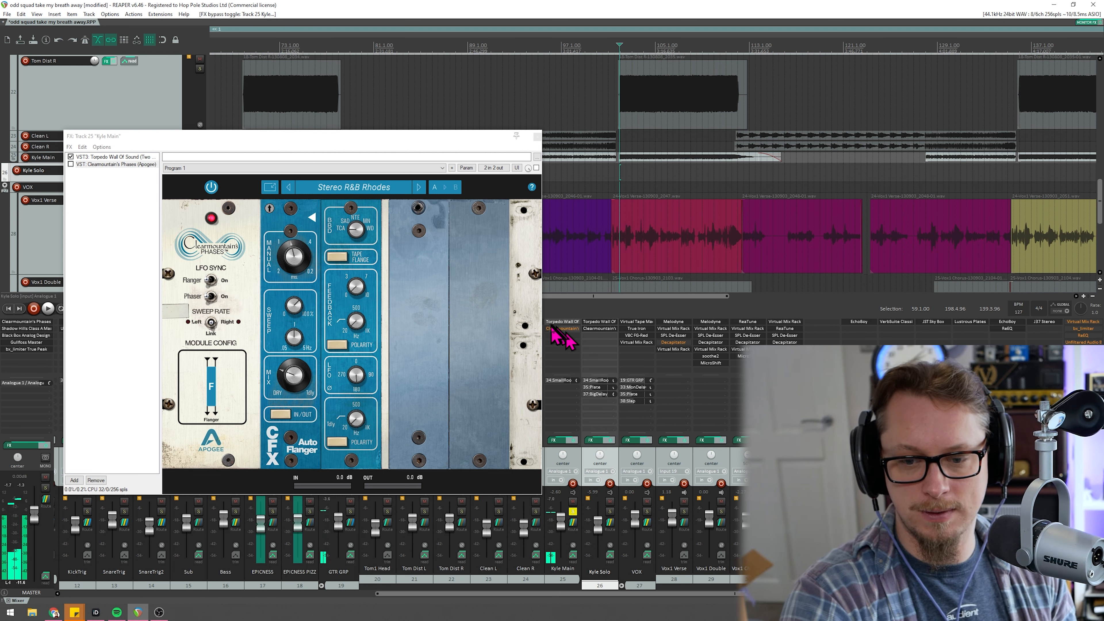
shift+click(553, 329)
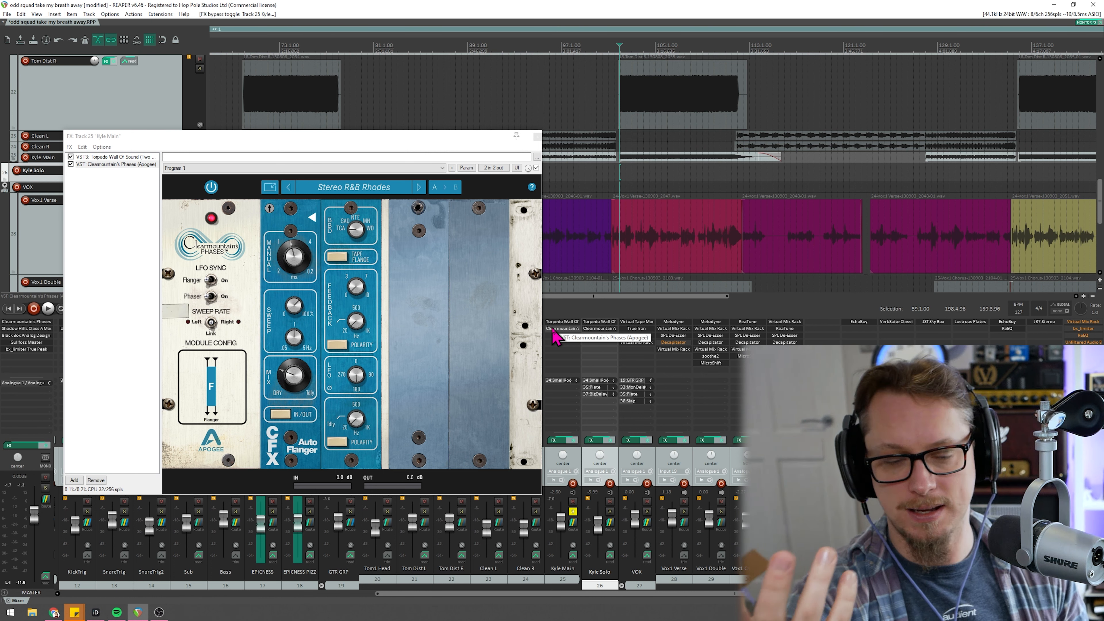
drag(388, 143, 364, 136)
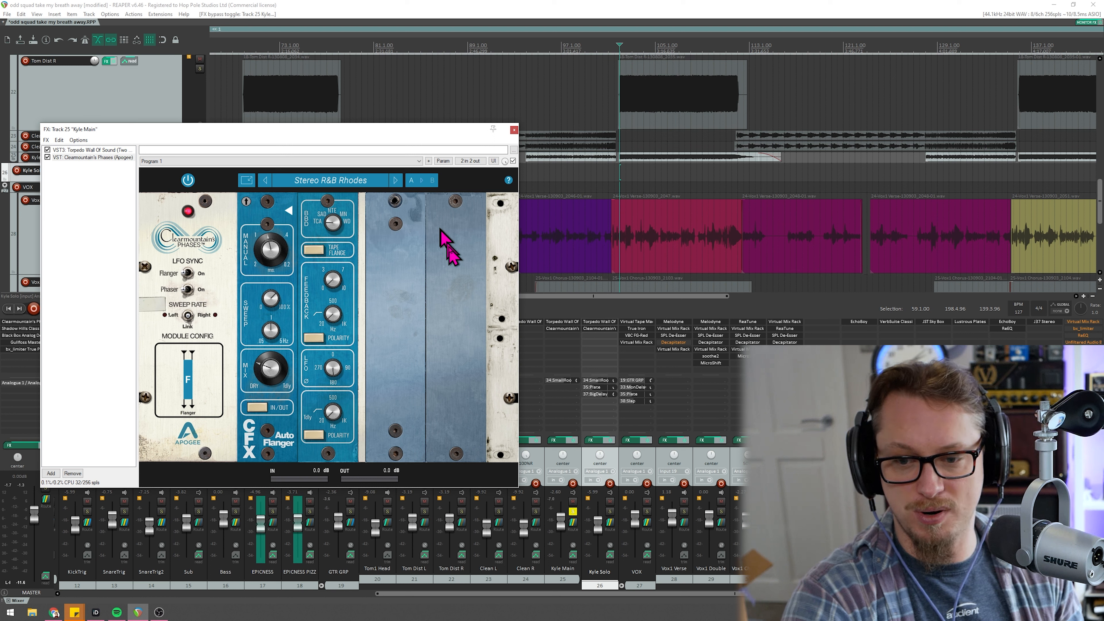
key(space)
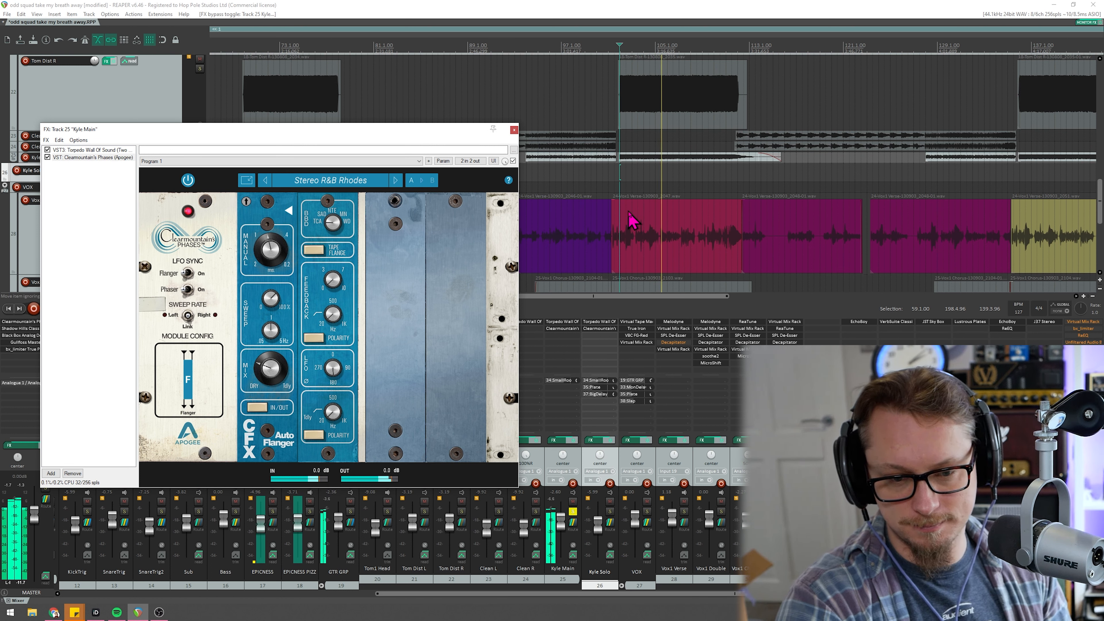
key(space)
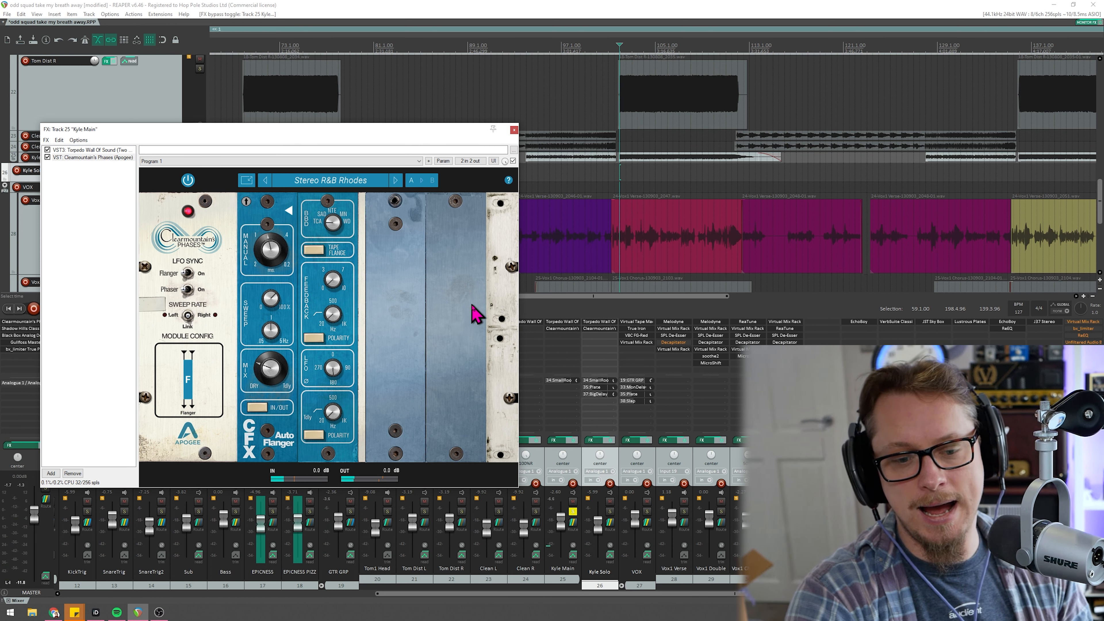
Collapse and re-expand the Auto Flanger module's additional controls.
click(289, 211)
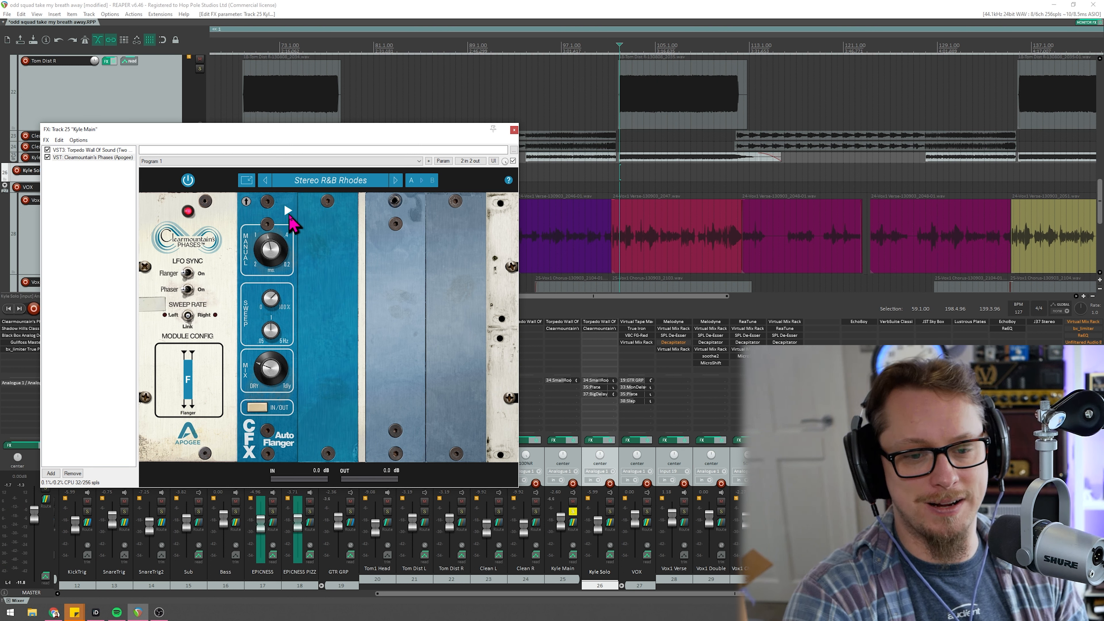
click(288, 211)
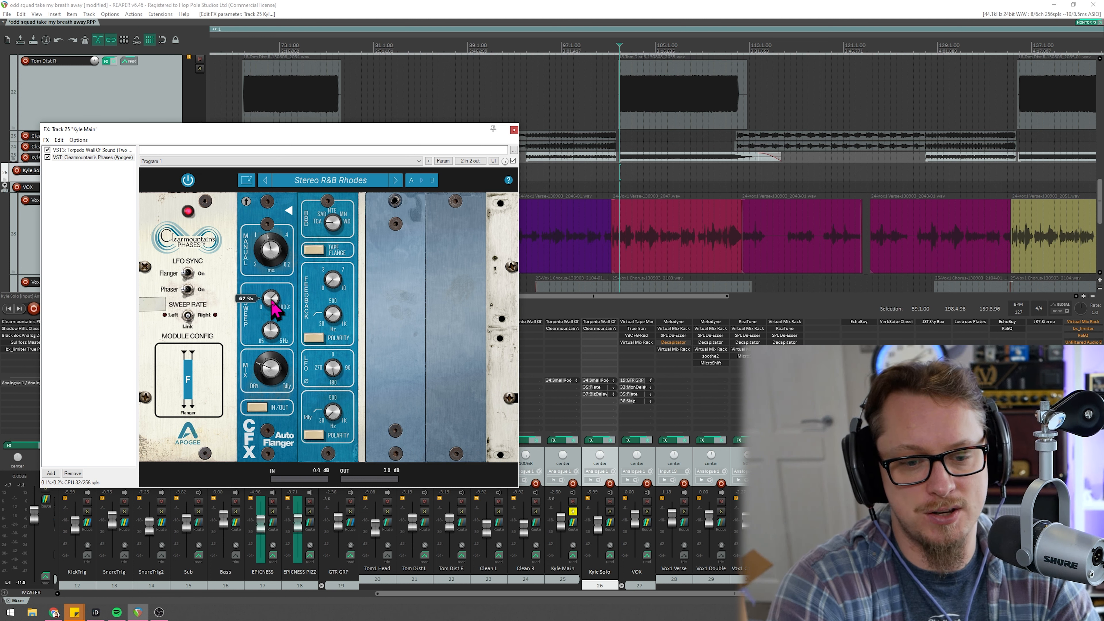
Set the flanger's Sweep depth to 0% and adjust the Manual delay time by hand.
mouse_move(272, 305)
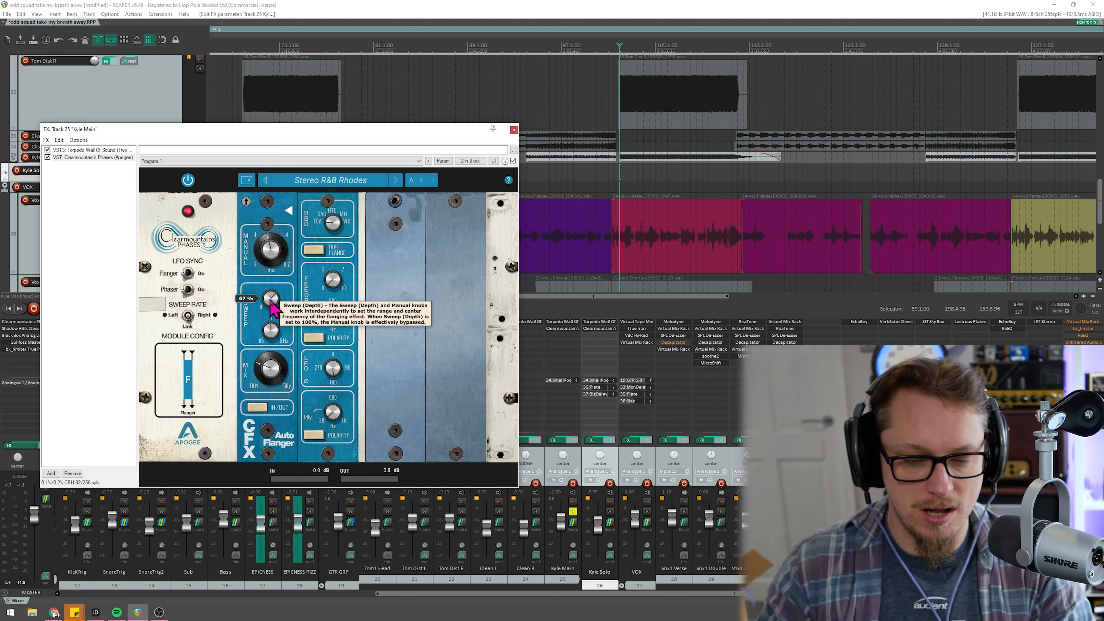
drag(276, 299, 260, 400)
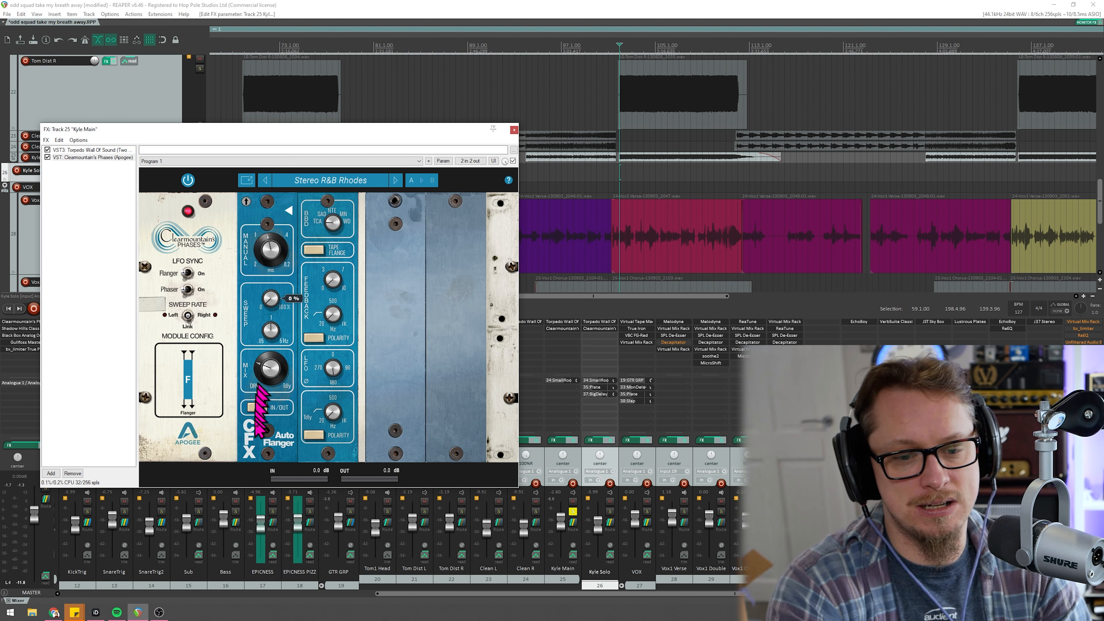
mouse_move(276, 257)
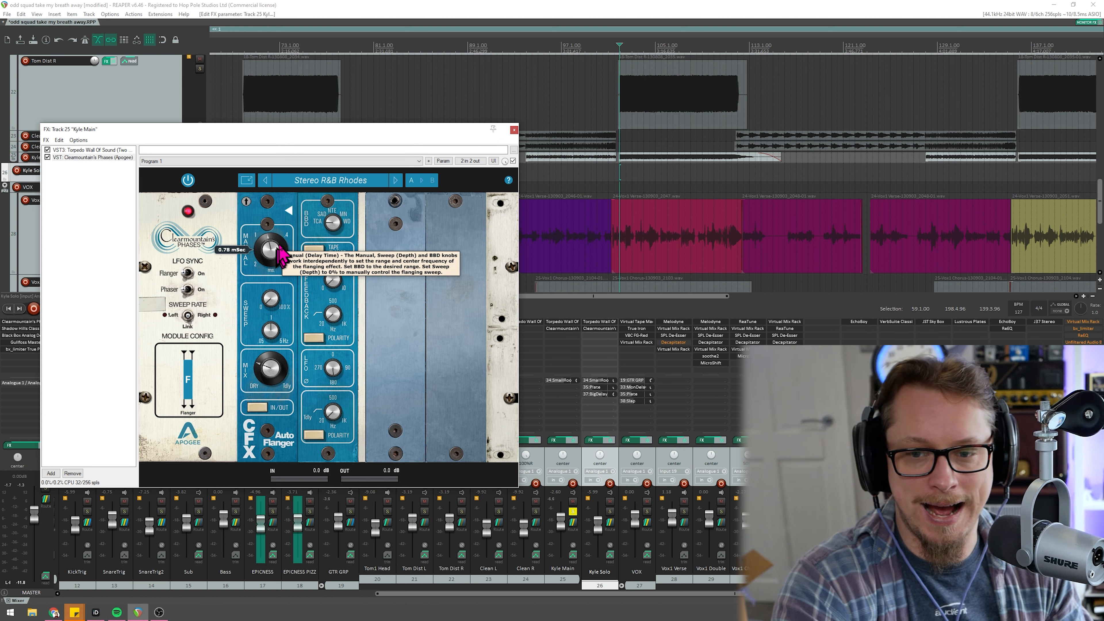
drag(278, 257, 268, 211)
drag(264, 252, 265, 255)
key(space)
Raise the flanger's Sweep depth, and increase and fine-tune its Mix while auditioning the soloed guitar.
drag(267, 304, 263, 239)
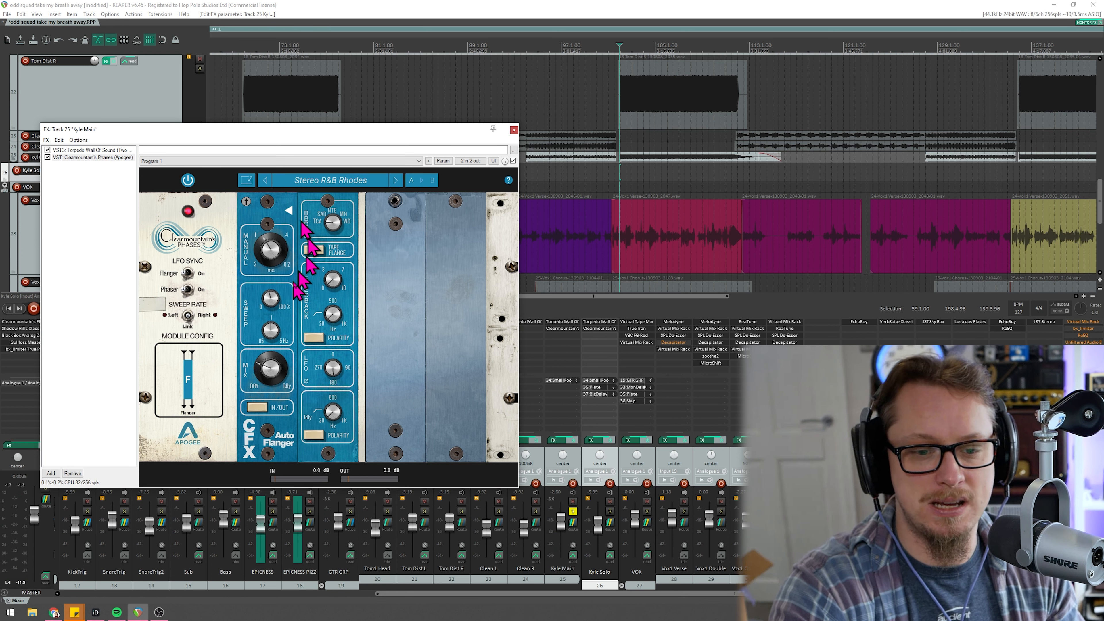
drag(276, 293, 277, 281)
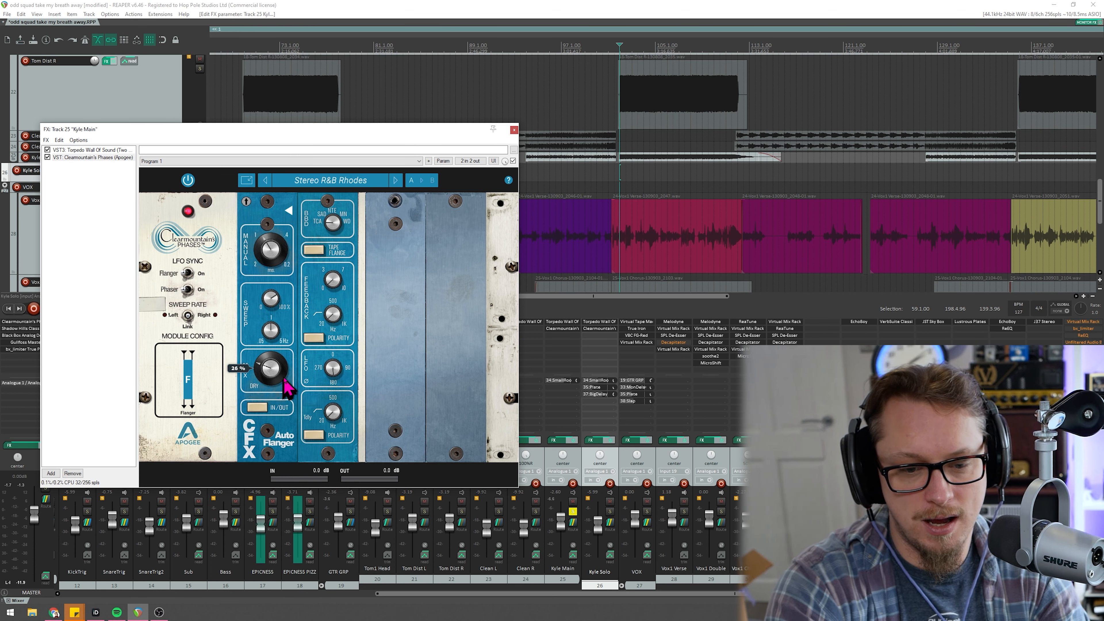
drag(279, 378, 288, 266)
key(space)
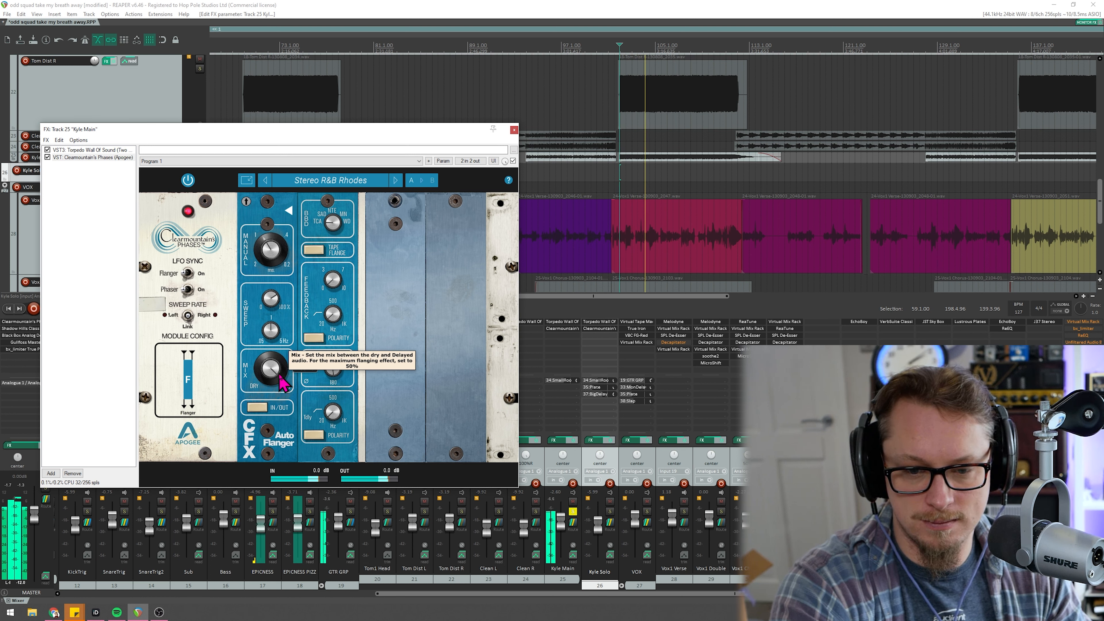
key(space)
mouse_move(262, 371)
mouse_down()
mouse_move(265, 505)
mouse_move(260, 384)
mouse_up()
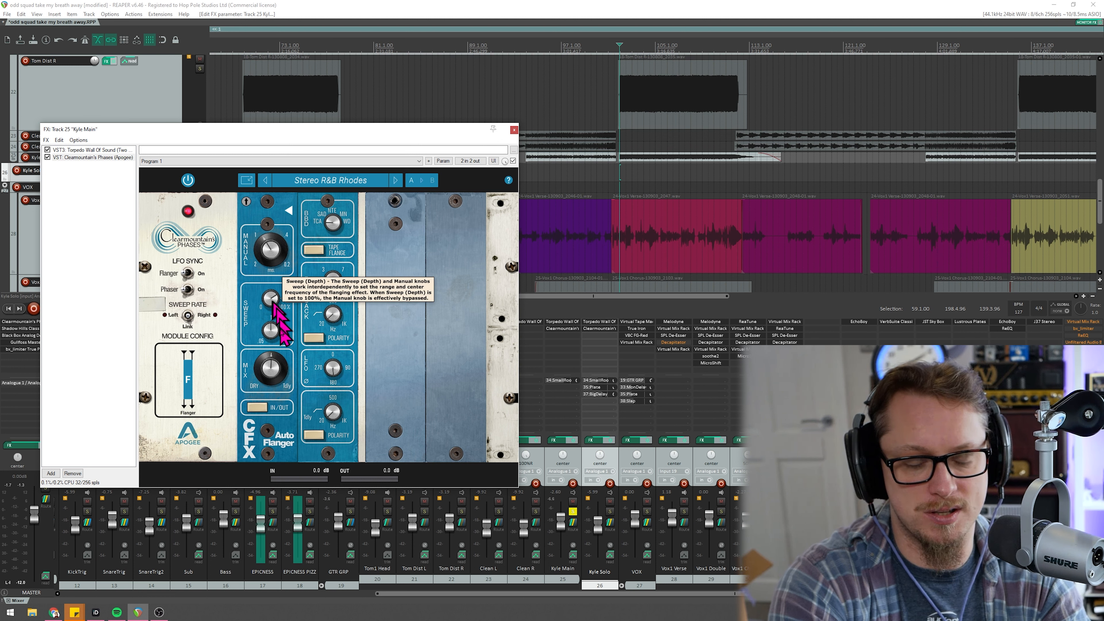
Set the flanger's Sweep rate to 5.00 Hz and play the soloed guitar to hear it.
mouse_move(273, 329)
drag(272, 333, 272, 249)
key(space)
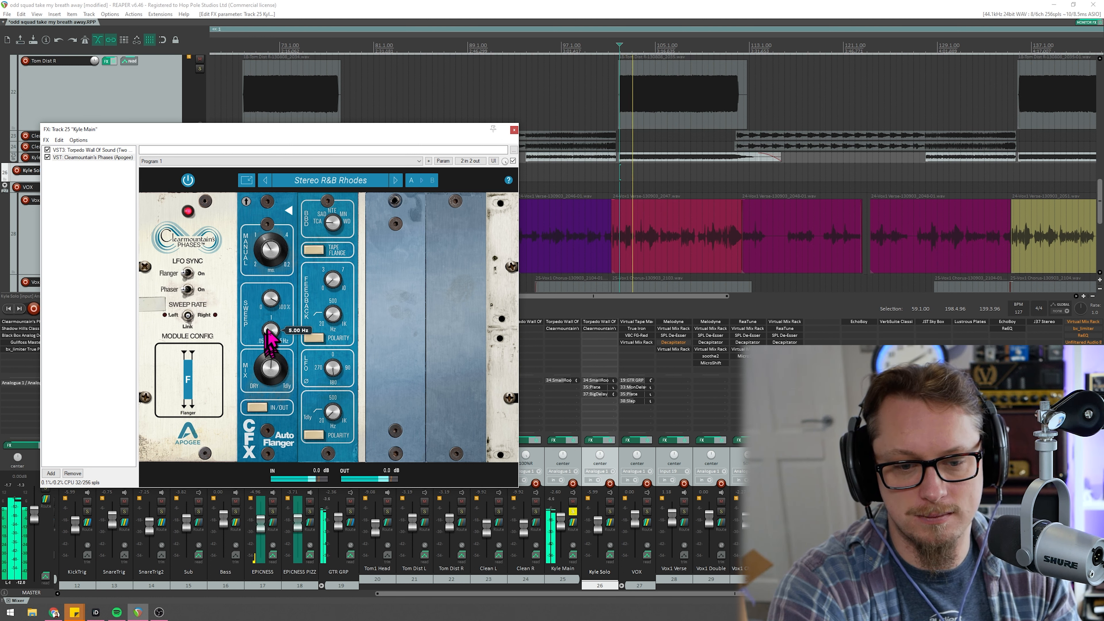
Slow the flanger's Sweep rate to 0.71 Hz while listening to the soloed guitar, and stop playback.
drag(270, 334, 272, 346)
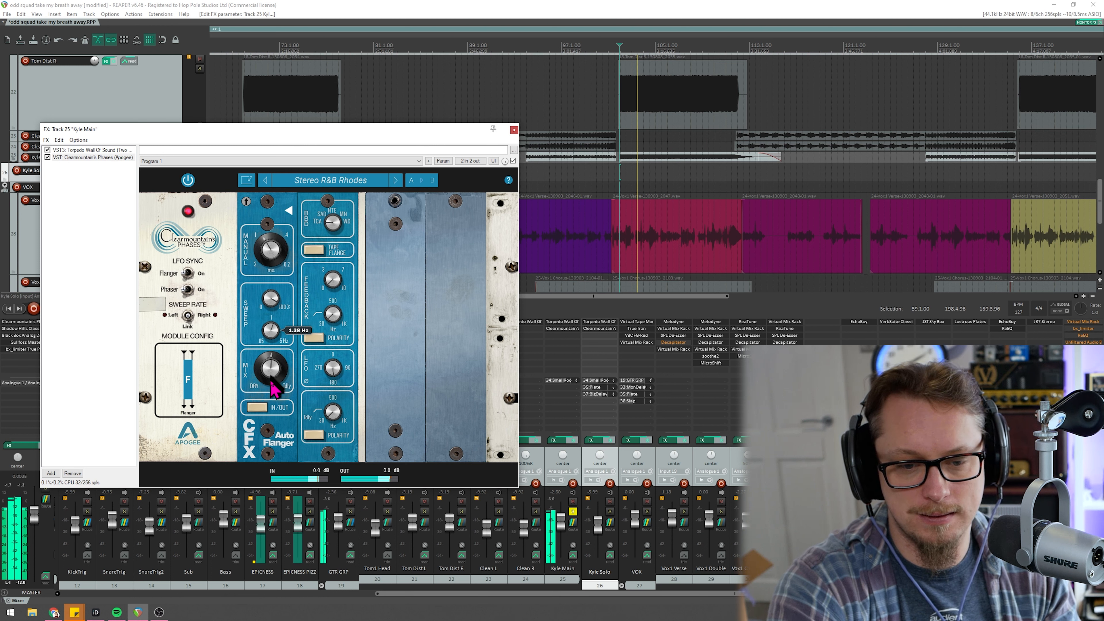
drag(268, 297, 271, 335)
key(space)
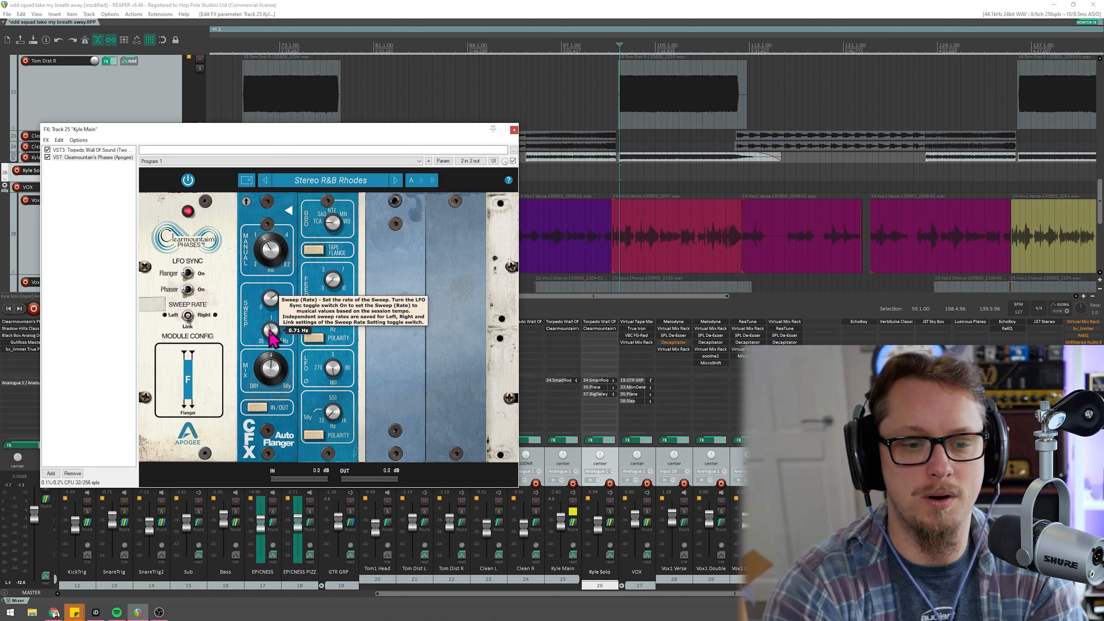
Switch the Flanger LFO Sync on, play the soloed guitar with the tempo-synced sweep, and switch the sync back off.
click(189, 275)
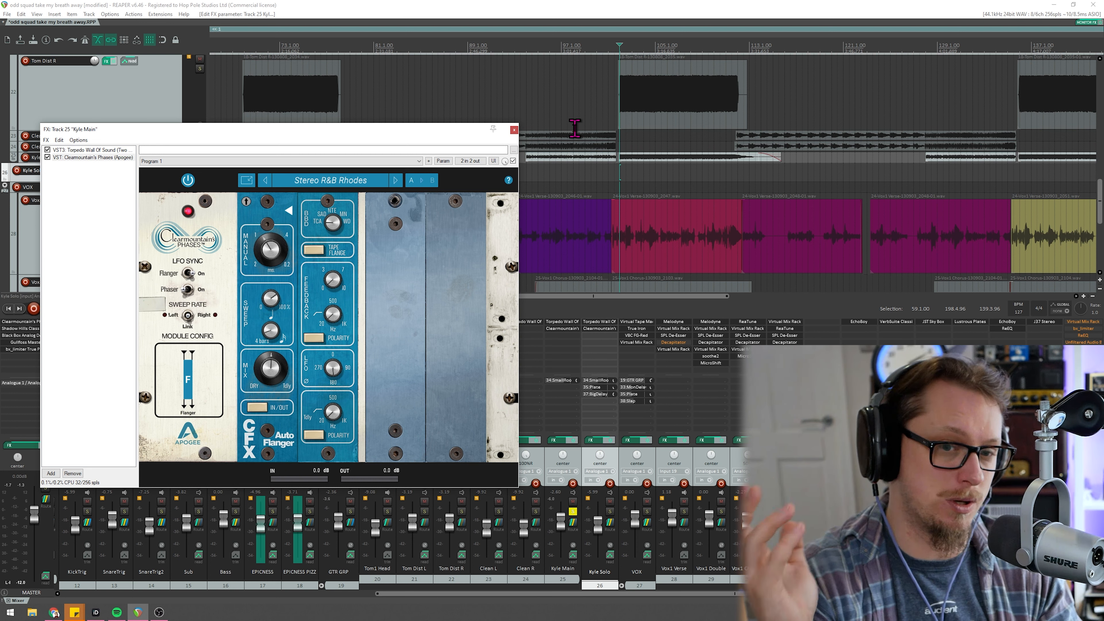
key(space)
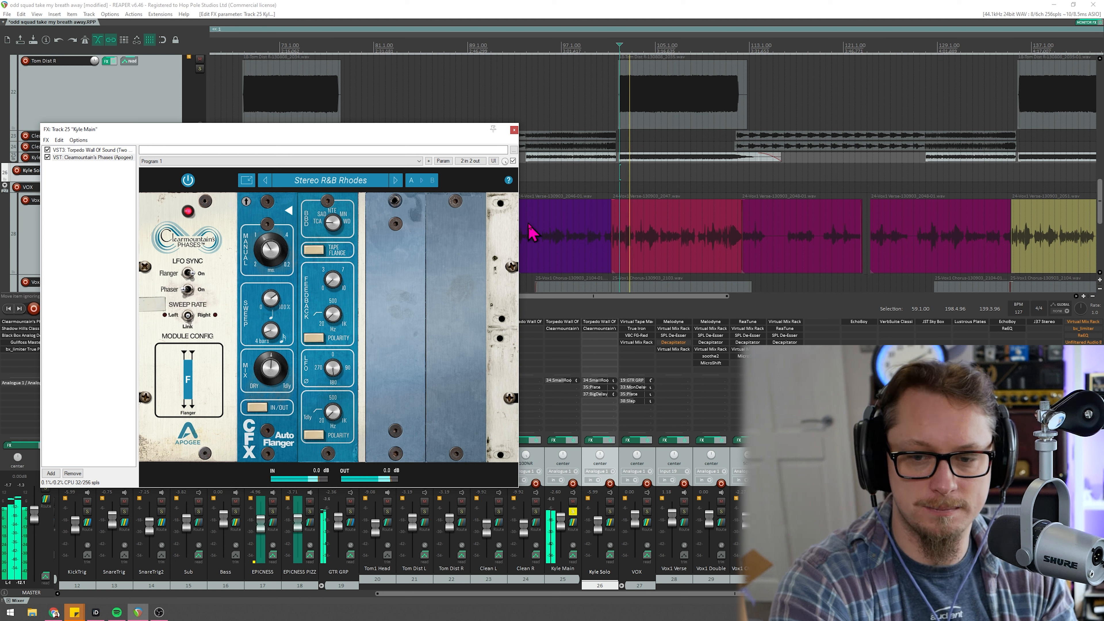
click(188, 273)
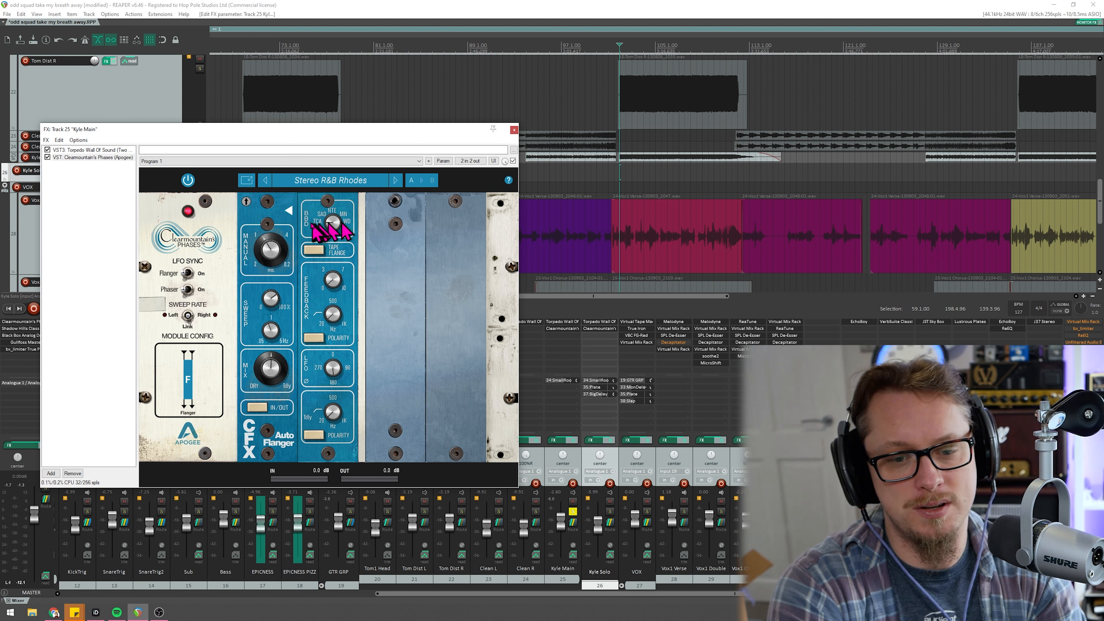
Audition the soloed guitar with the BBD delay range on TCA350 and on SAD.
mouse_move(338, 230)
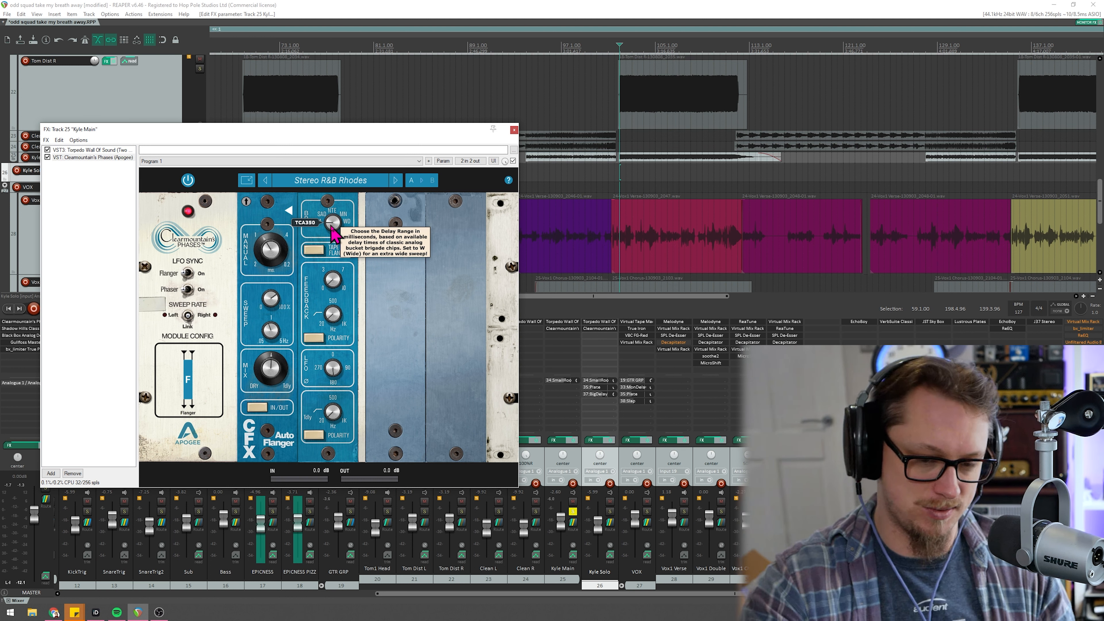
key(space)
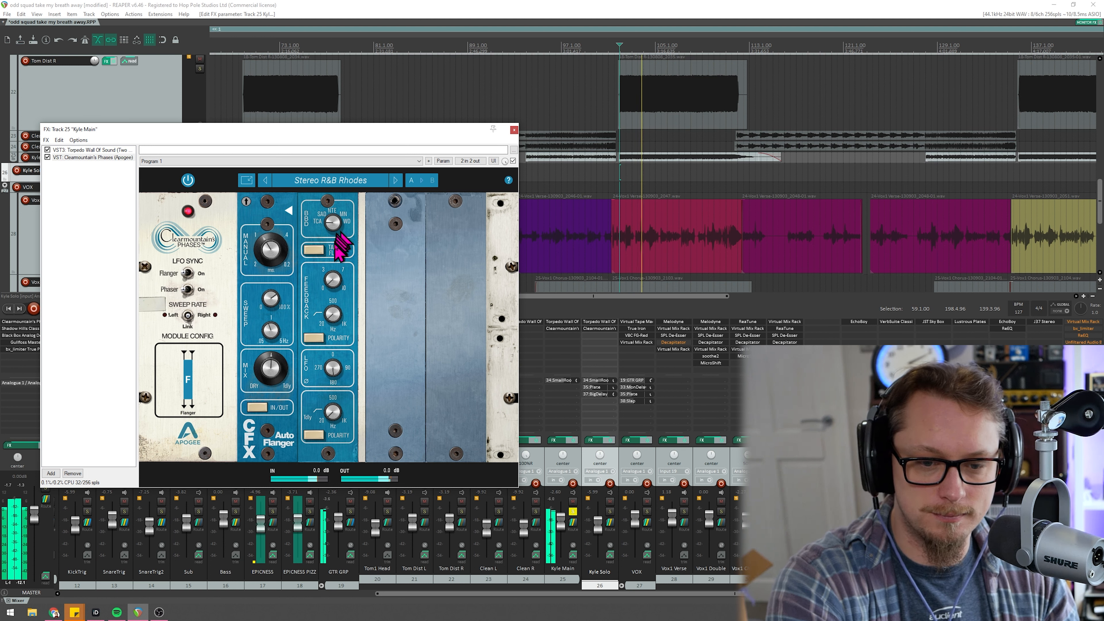
key(space)
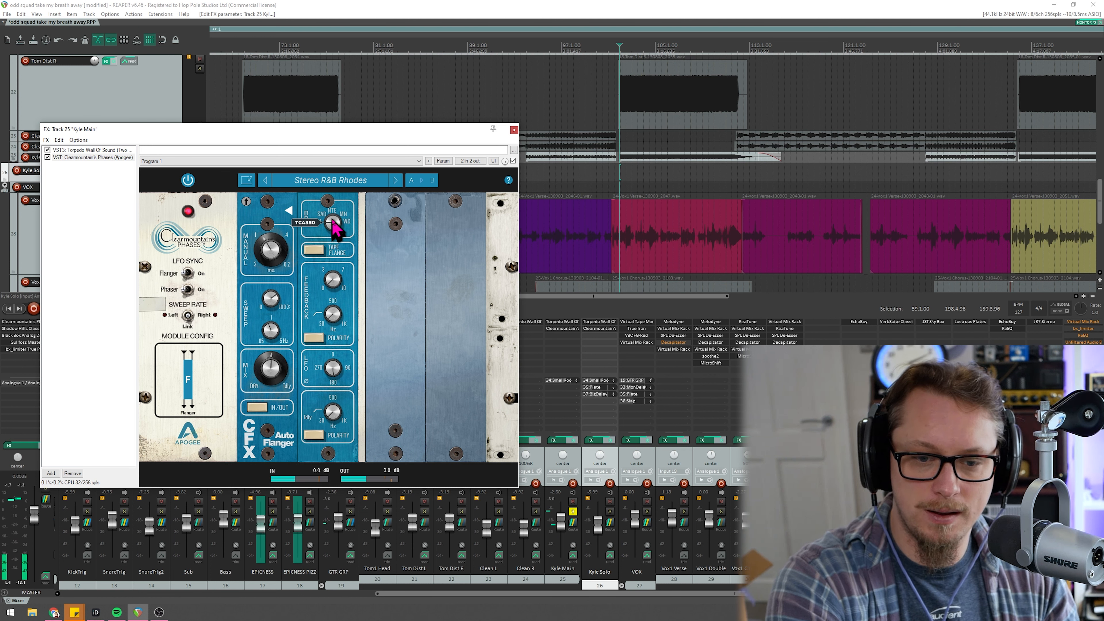
key(space)
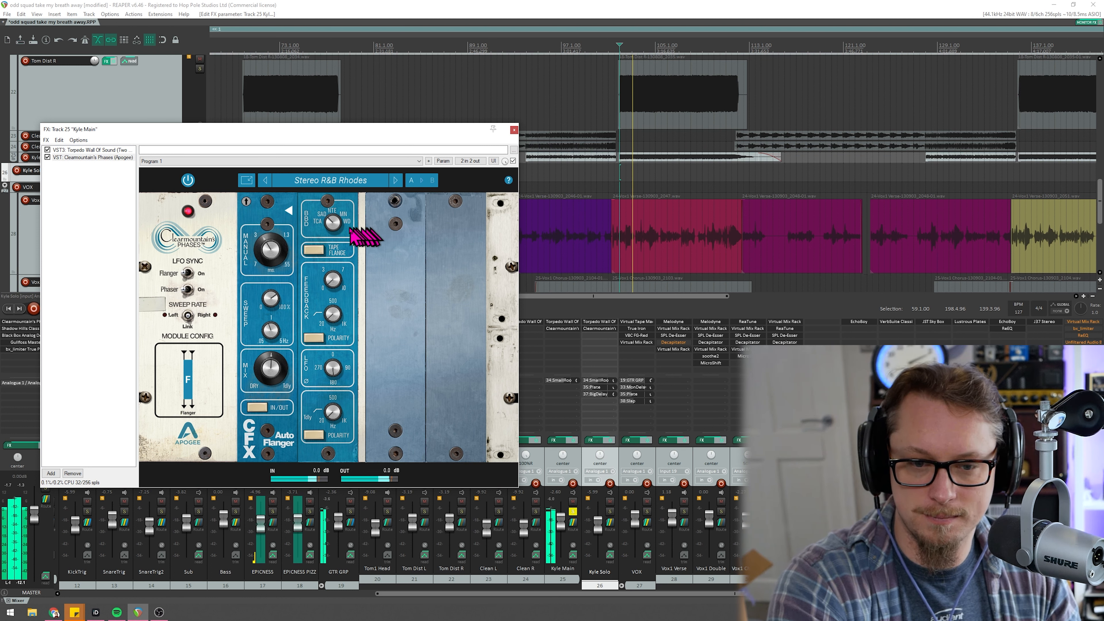
key(space)
Compare the BBD delay ranges NTE1641 and MN3005 by playing the soloed guitar through each.
drag(335, 217, 339, 209)
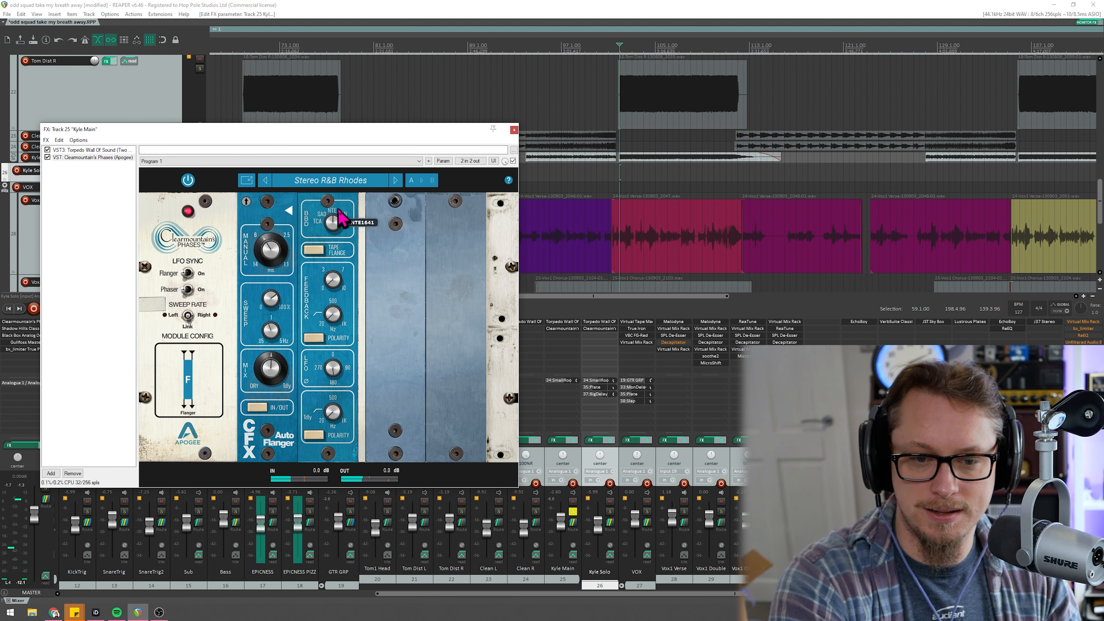
key(space)
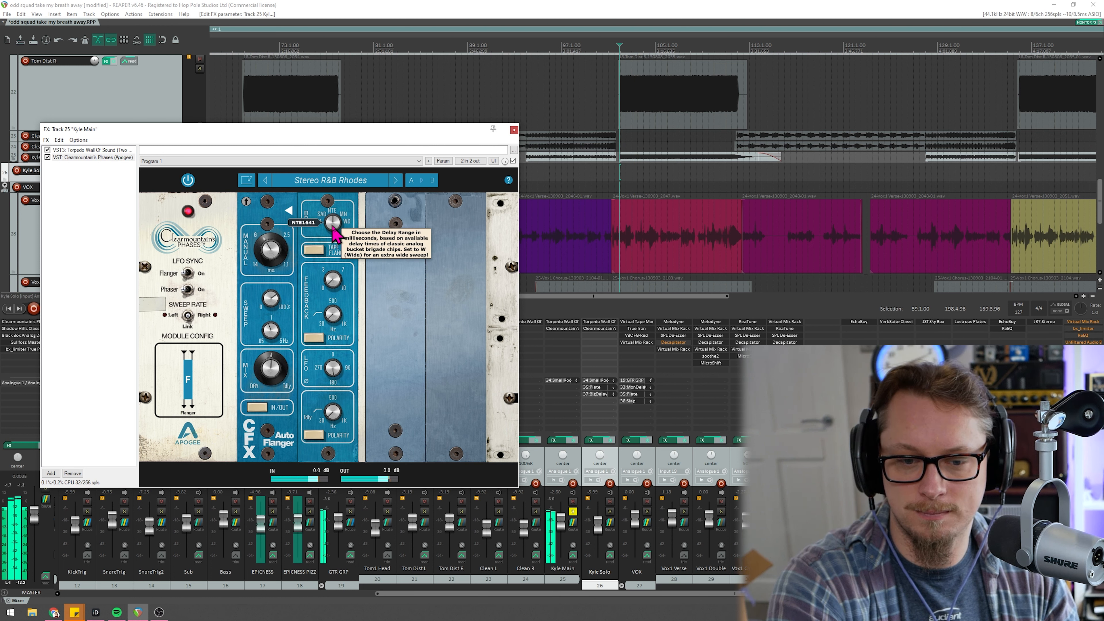
drag(334, 229, 334, 219)
key(space)
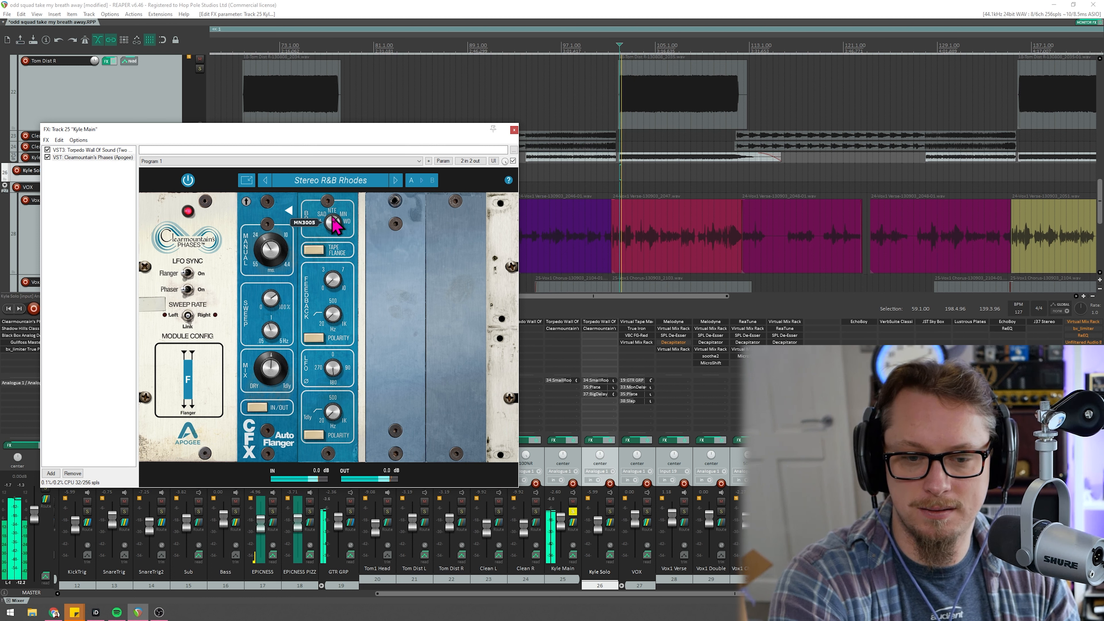
mouse_move(334, 229)
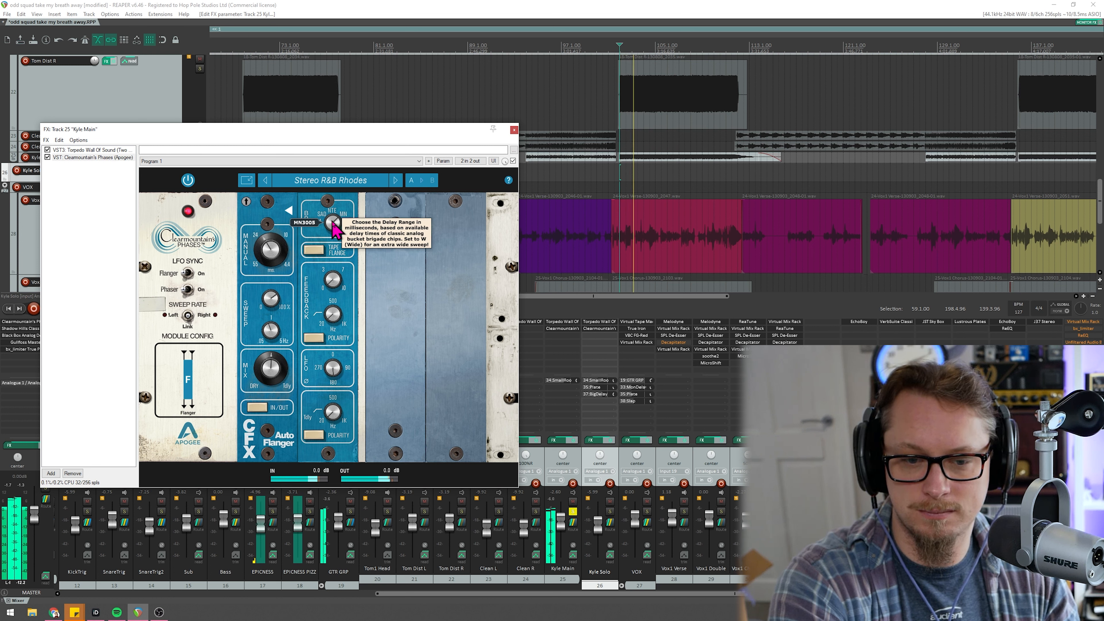
key(space)
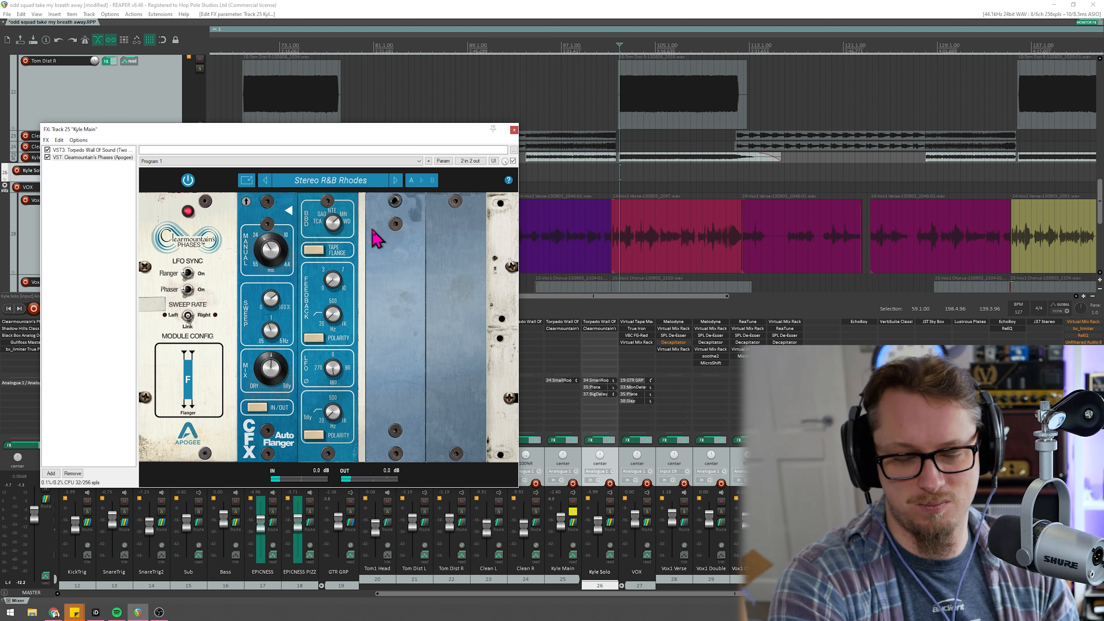
Audition the guitar with the BBD delay range on WIDE, and return the range to TCA.
drag(339, 235, 341, 215)
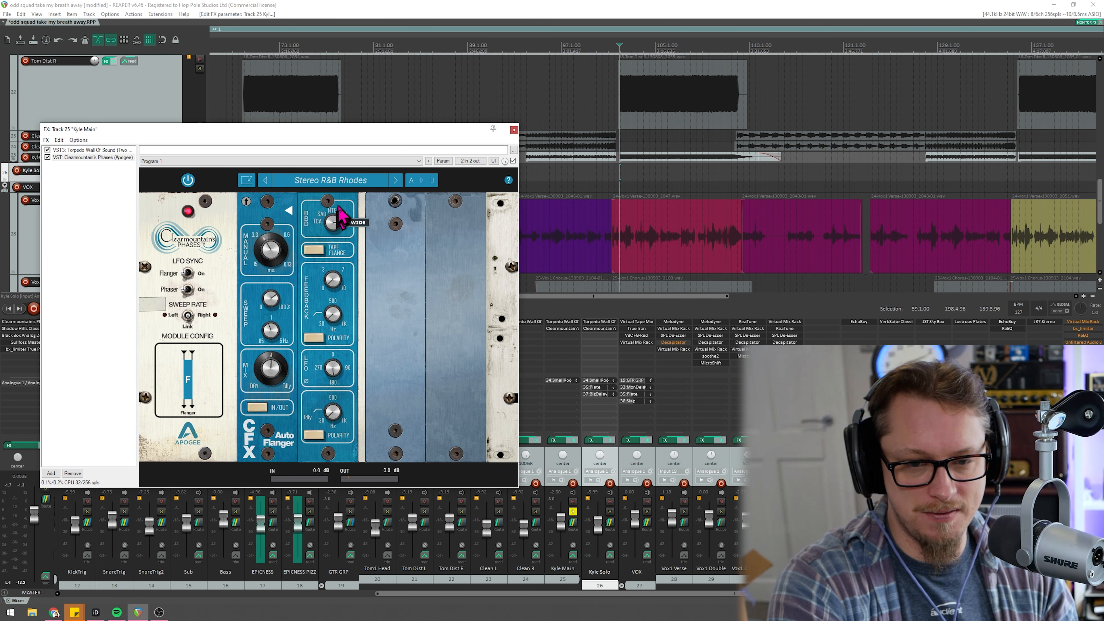
key(space)
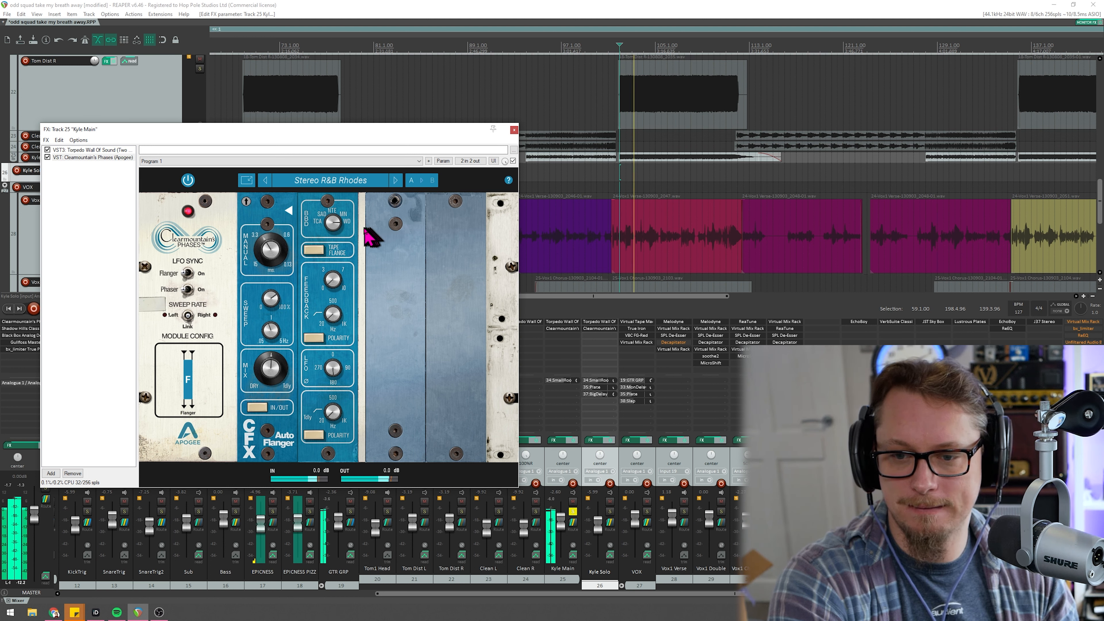
mouse_move(333, 226)
key(space)
drag(335, 235, 315, 310)
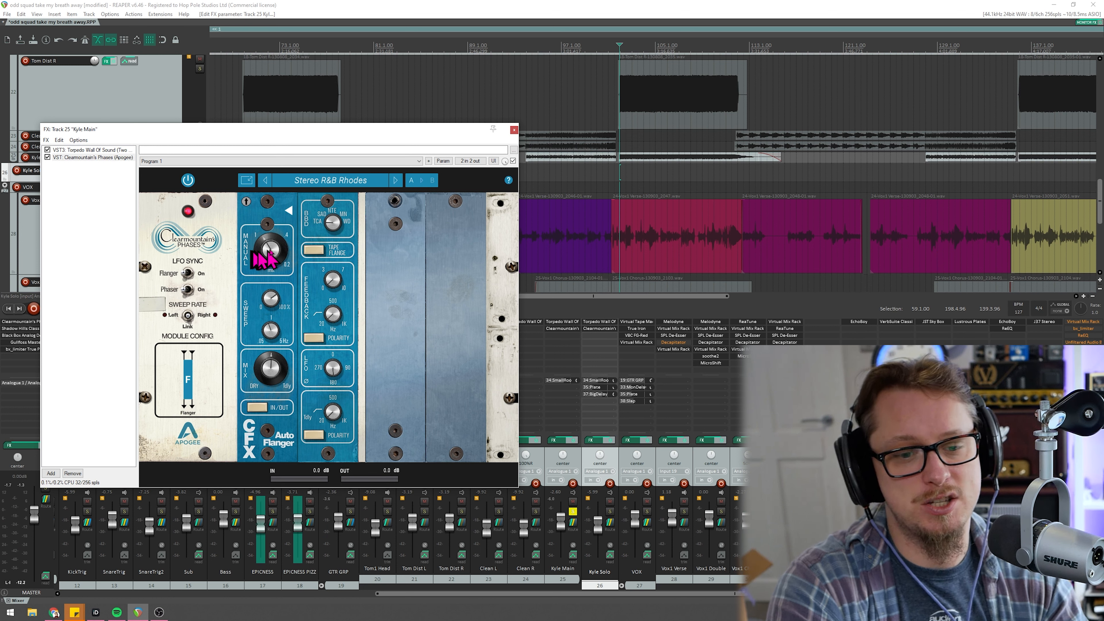
Read the descriptions of the flanger's Manual delay time and Tape Flange controls.
mouse_move(272, 257)
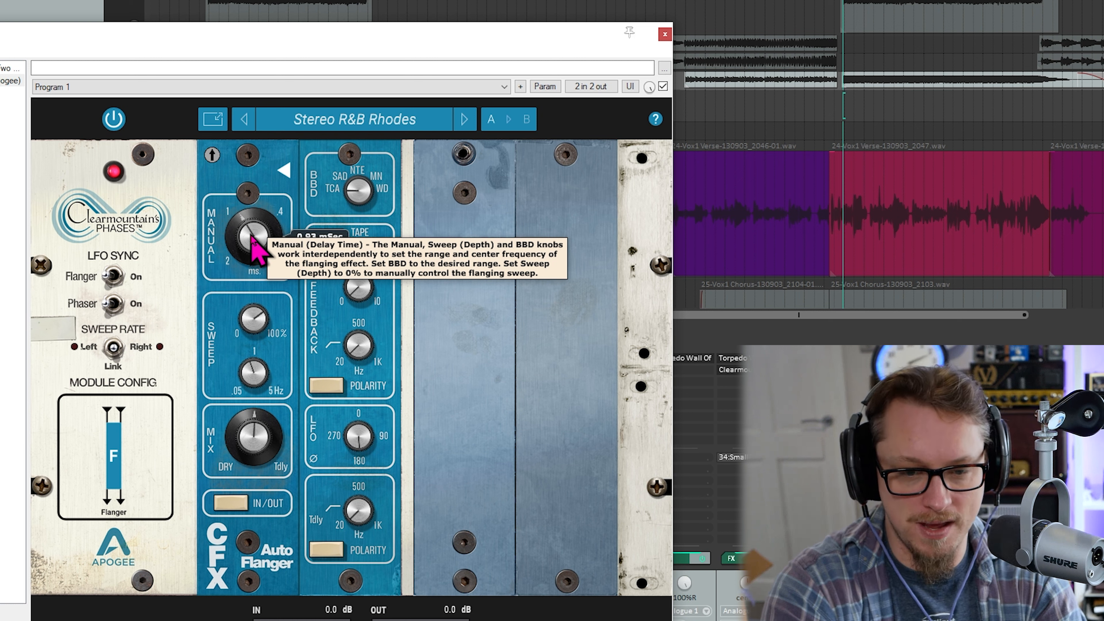
mouse_move(355, 199)
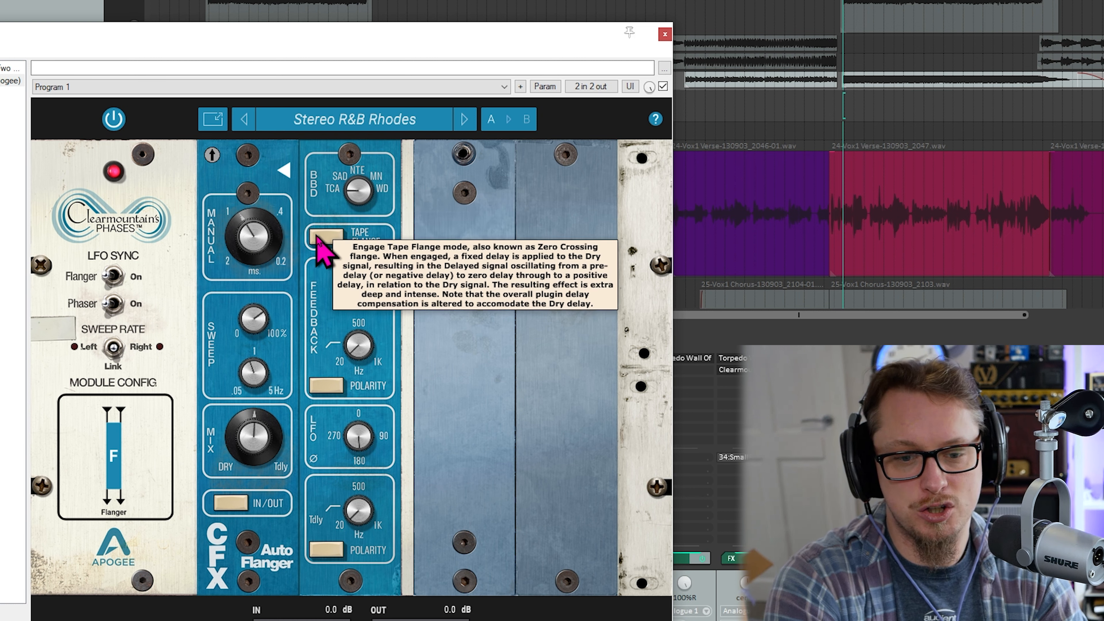
mouse_move(322, 247)
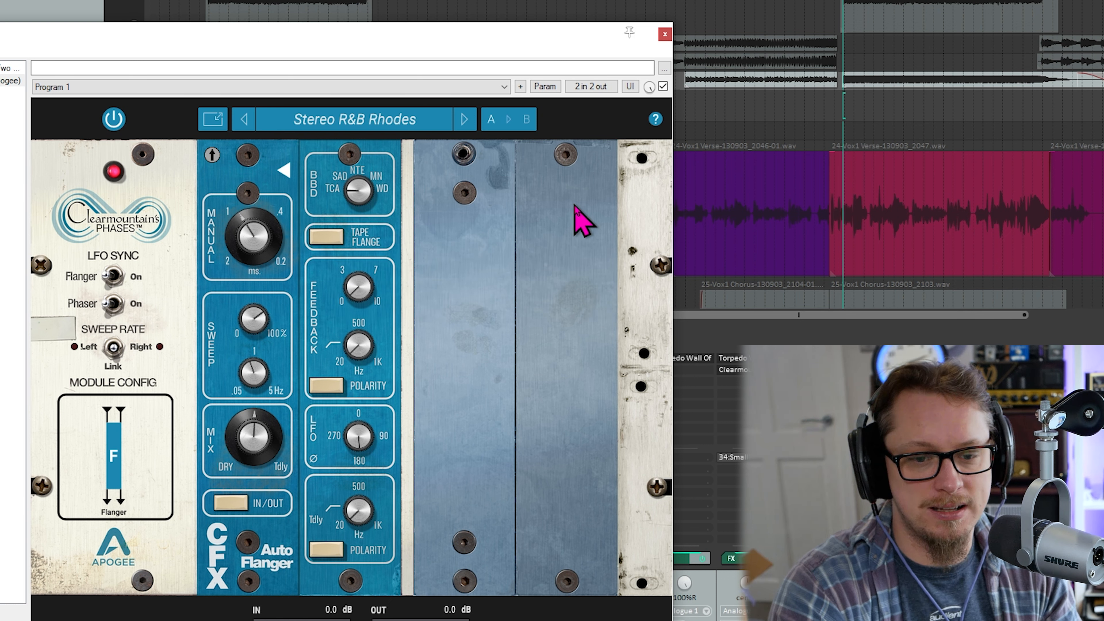
Raise the flanger's Feedback amount while playing the soloed guitar, and bring it back down to zero.
key(space)
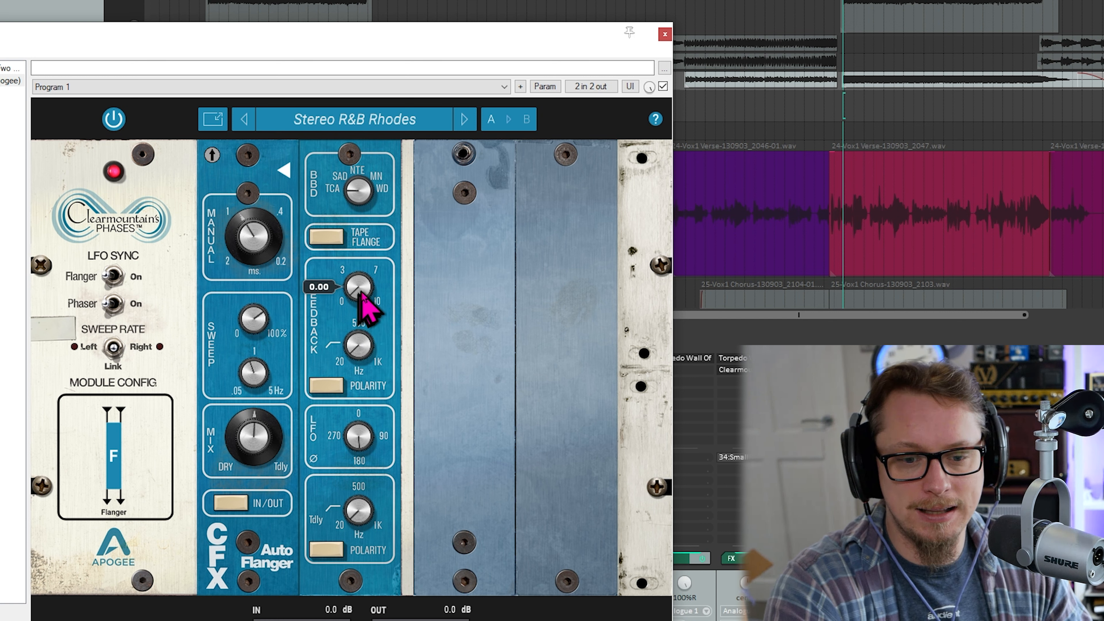
drag(362, 291, 362, 291)
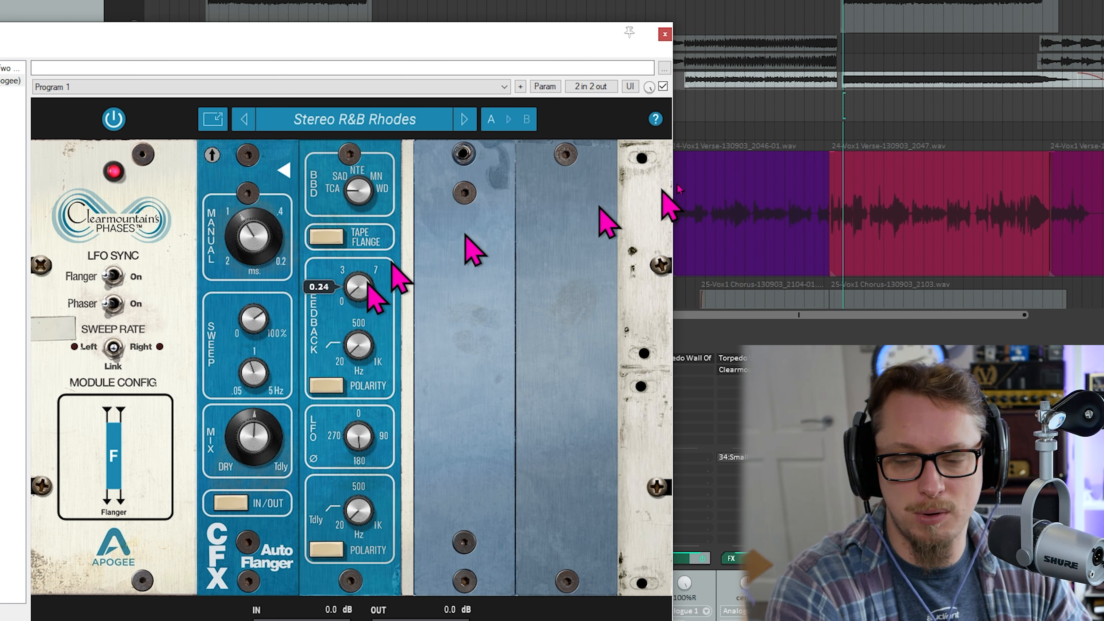
drag(367, 291, 367, 274)
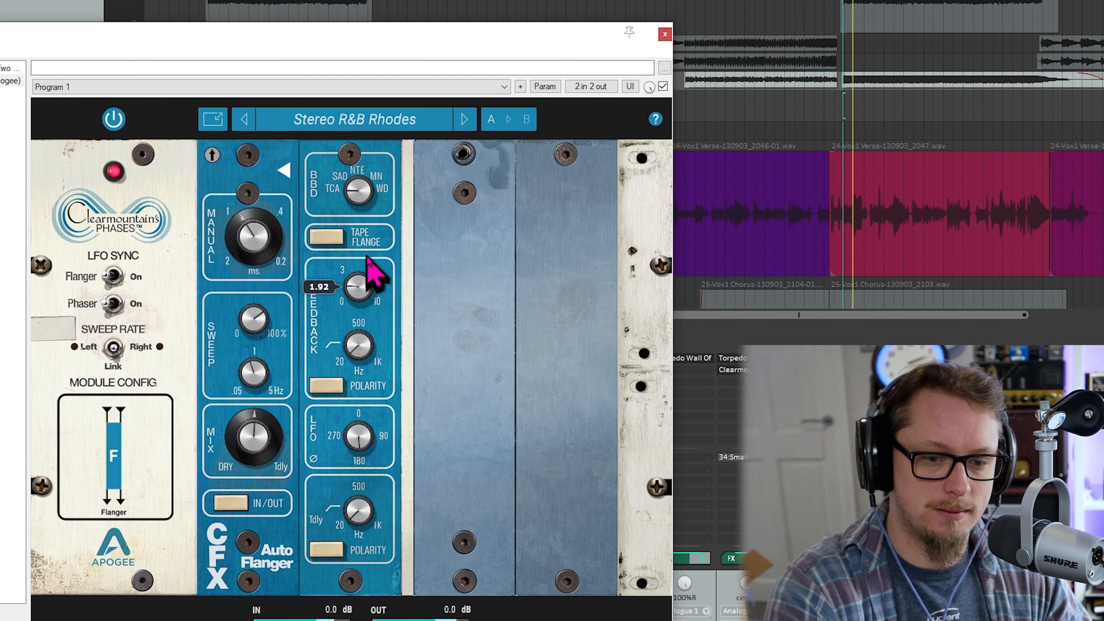
drag(366, 236, 391, 396)
key(space)
mouse_move(360, 291)
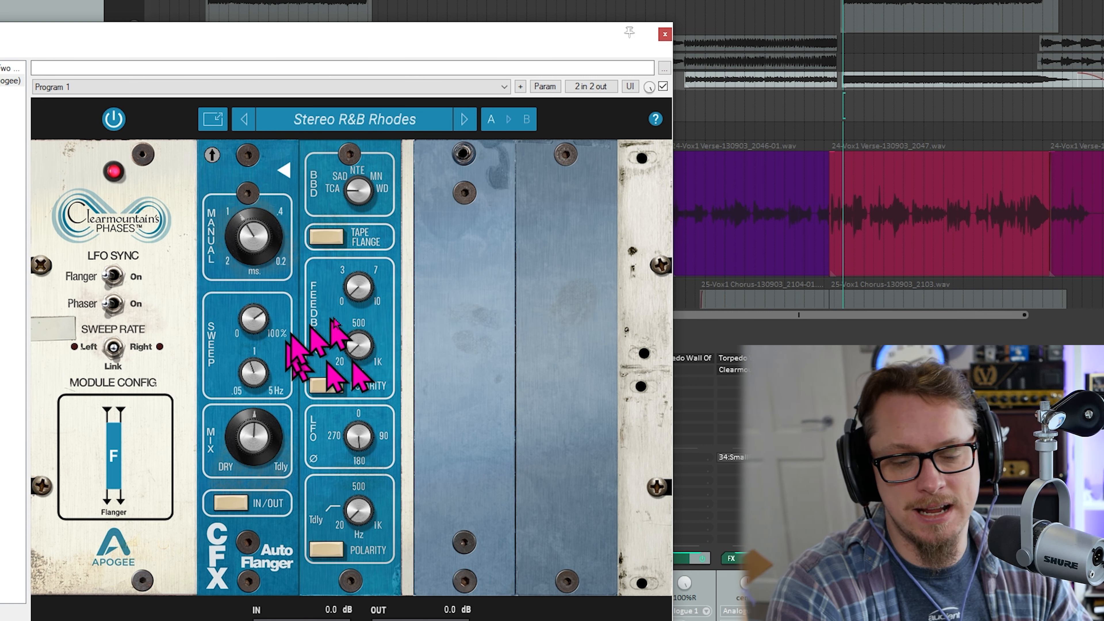
Raise the feedback low-cut filter, audition the Feedback amount up to 9.64, and return the amount to 0.00.
mouse_move(356, 355)
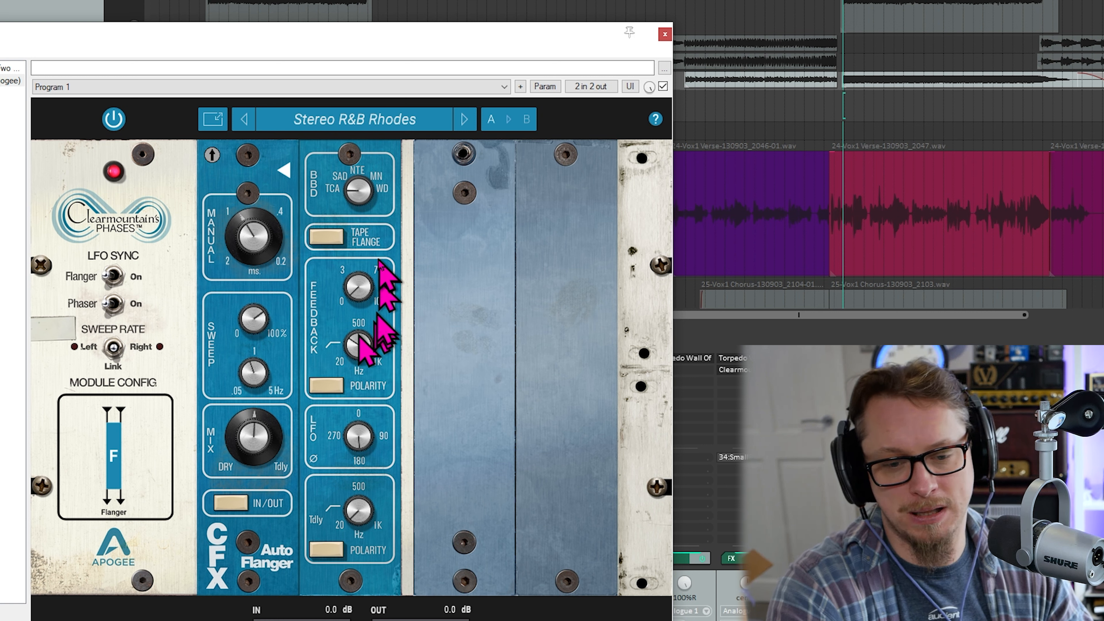
drag(360, 293, 361, 281)
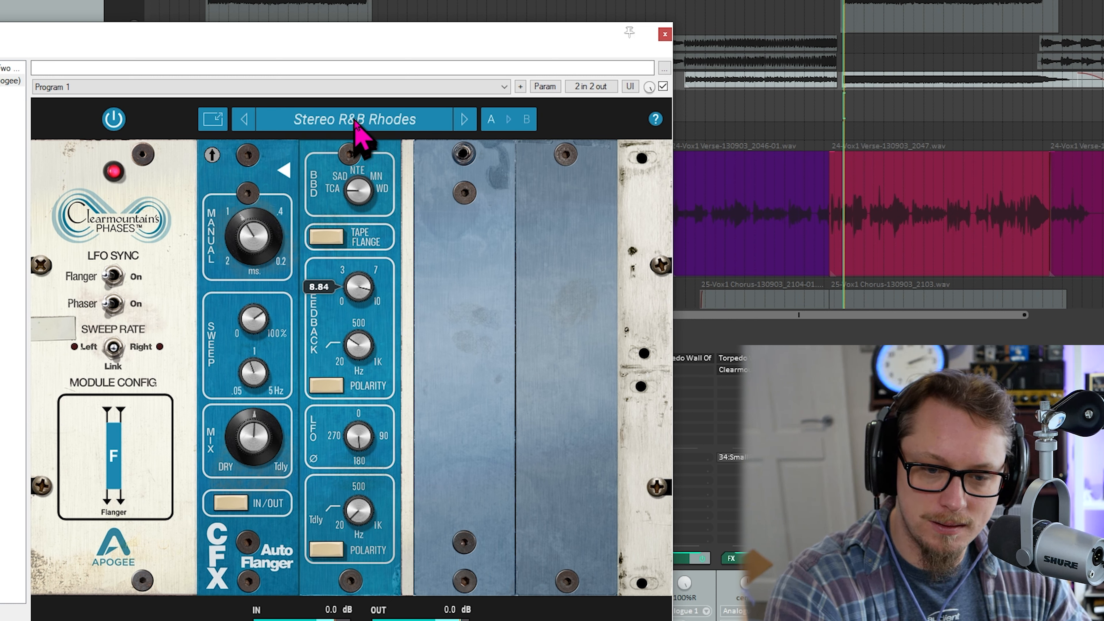
drag(355, 112, 358, 112)
mouse_move(362, 281)
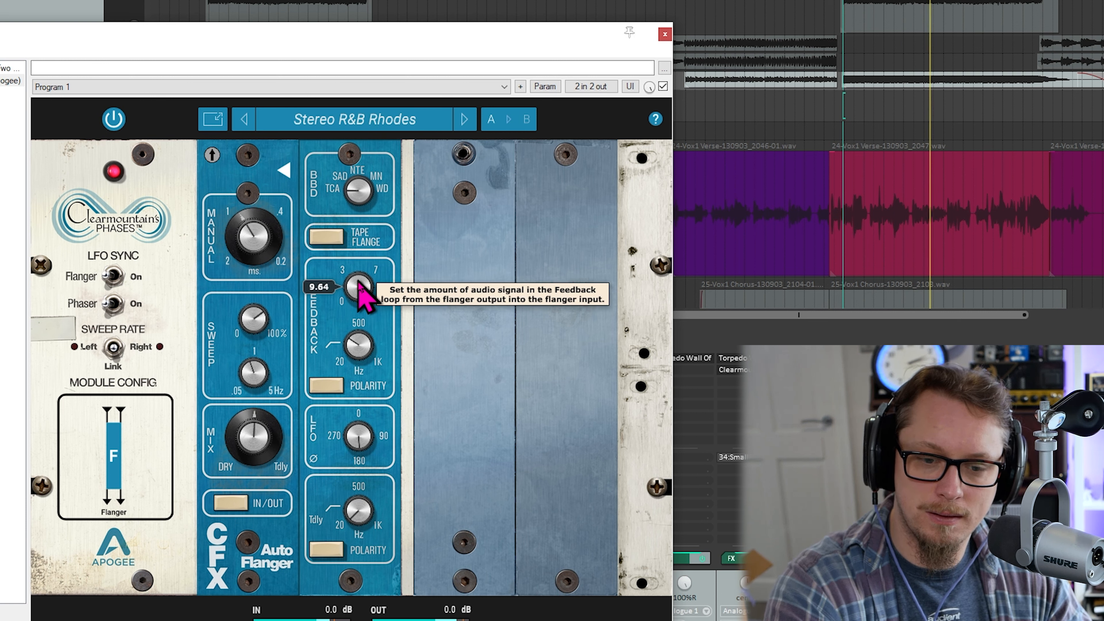
drag(359, 283, 328, 433)
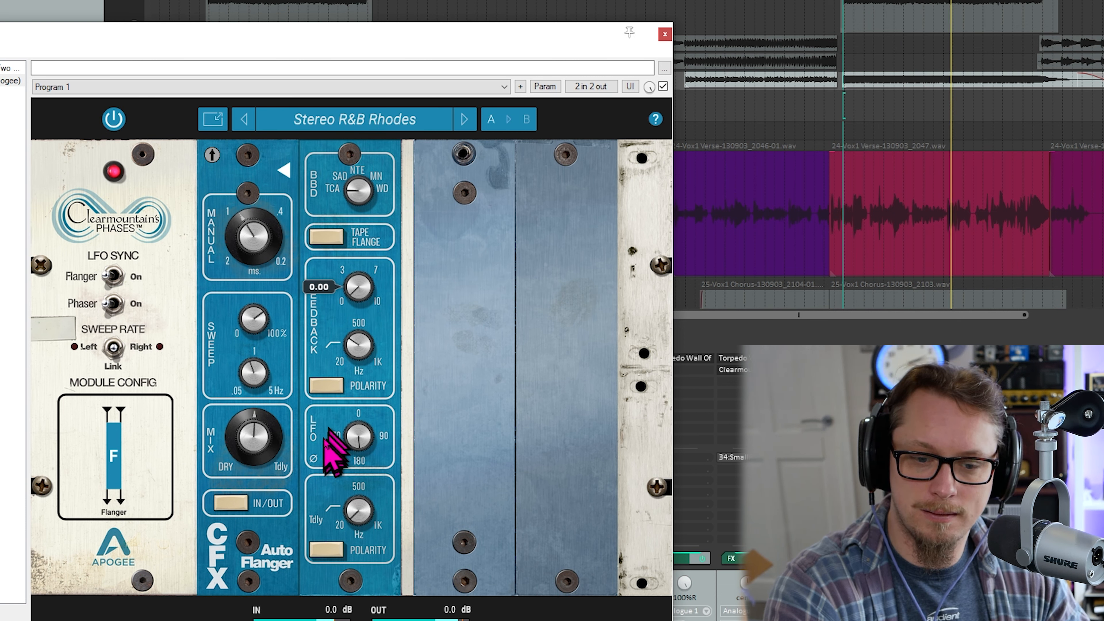
key(space)
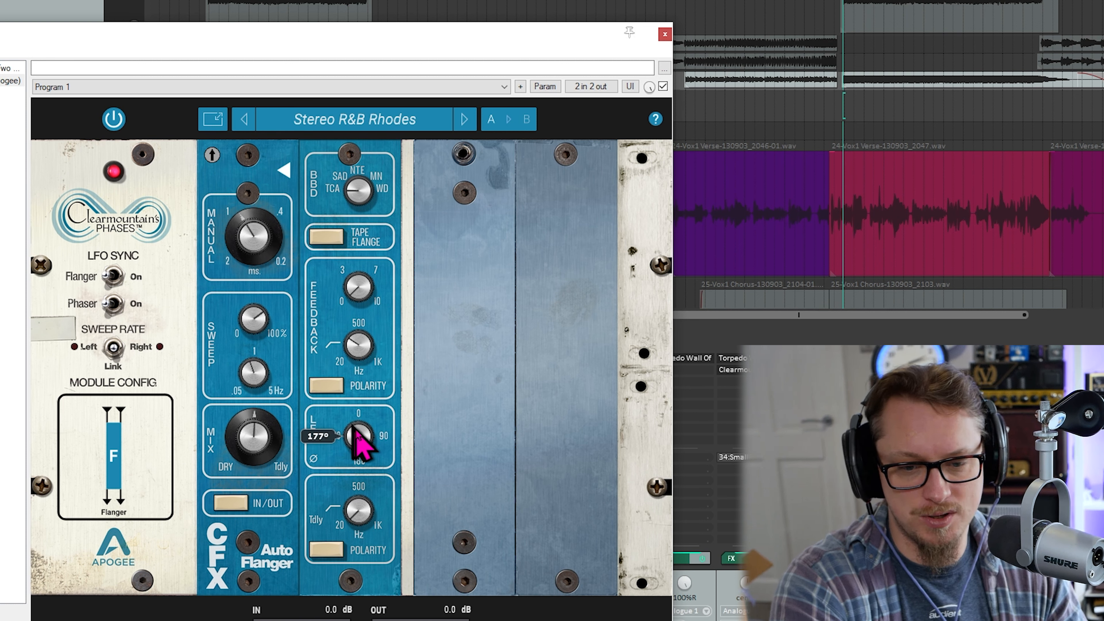
Set the LFO phase offset to 0° and sweep it up through 112° while auditioning the stereo effect.
drag(357, 439, 335, 616)
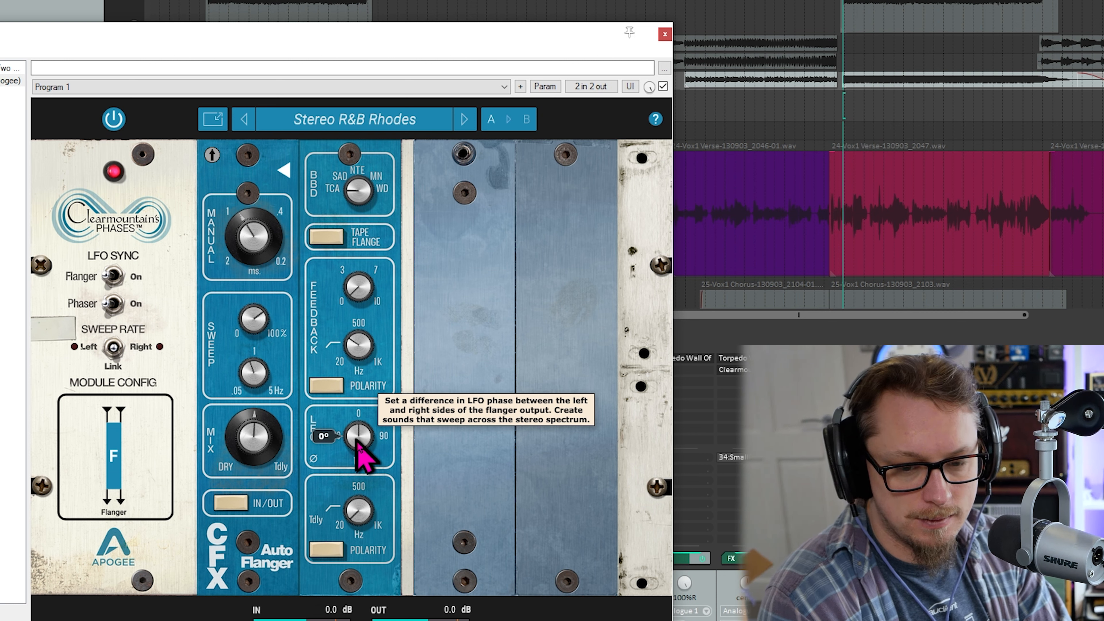
drag(358, 444, 347, 420)
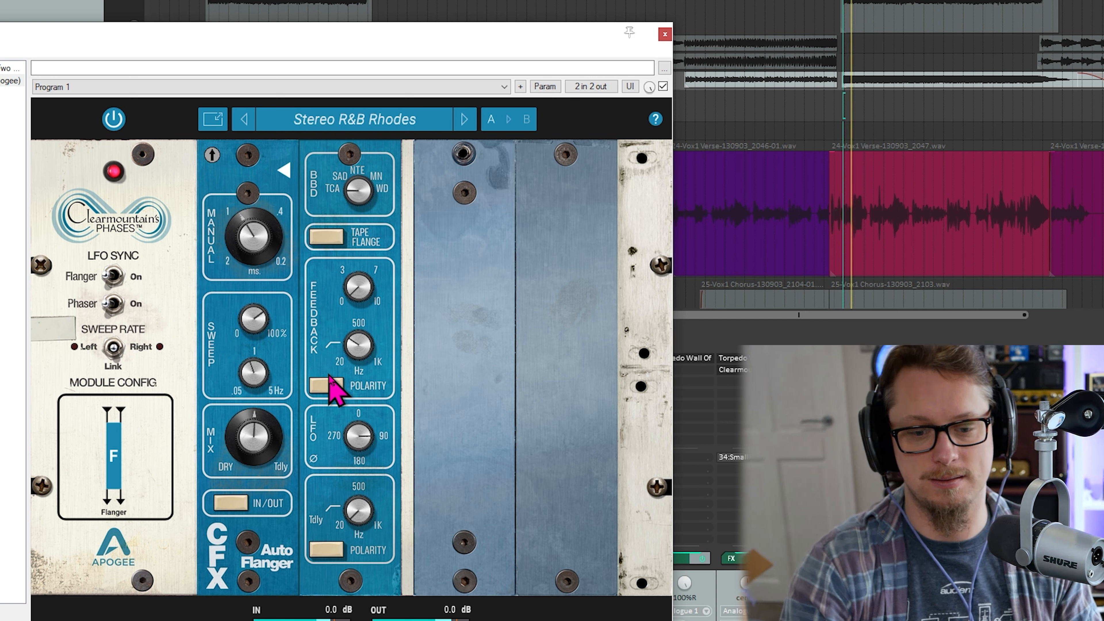
mouse_move(361, 416)
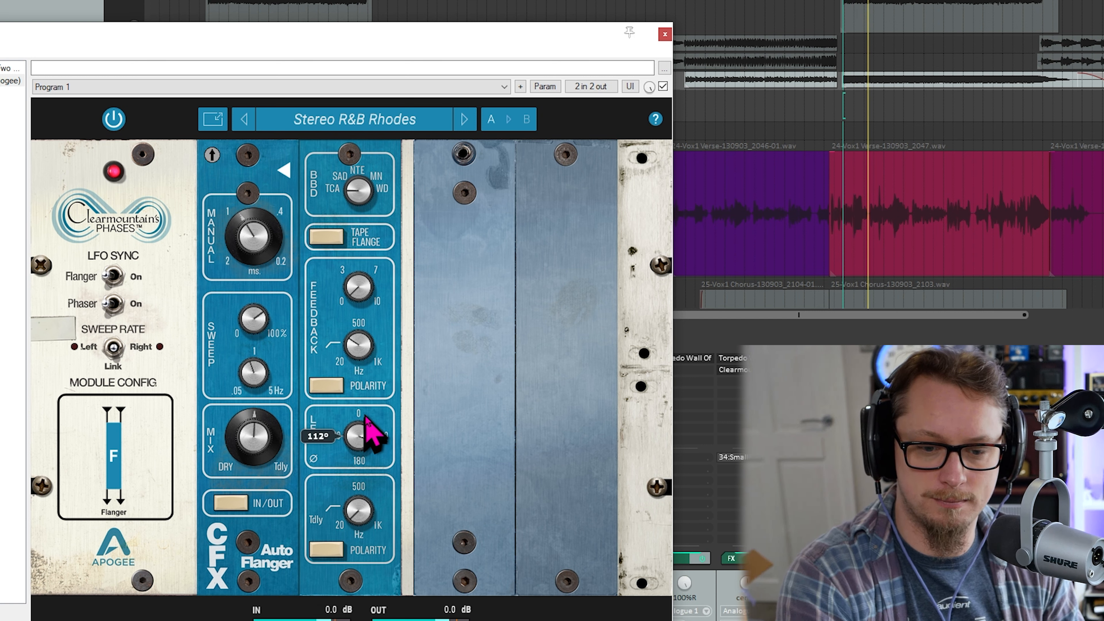
drag(371, 397, 378, 358)
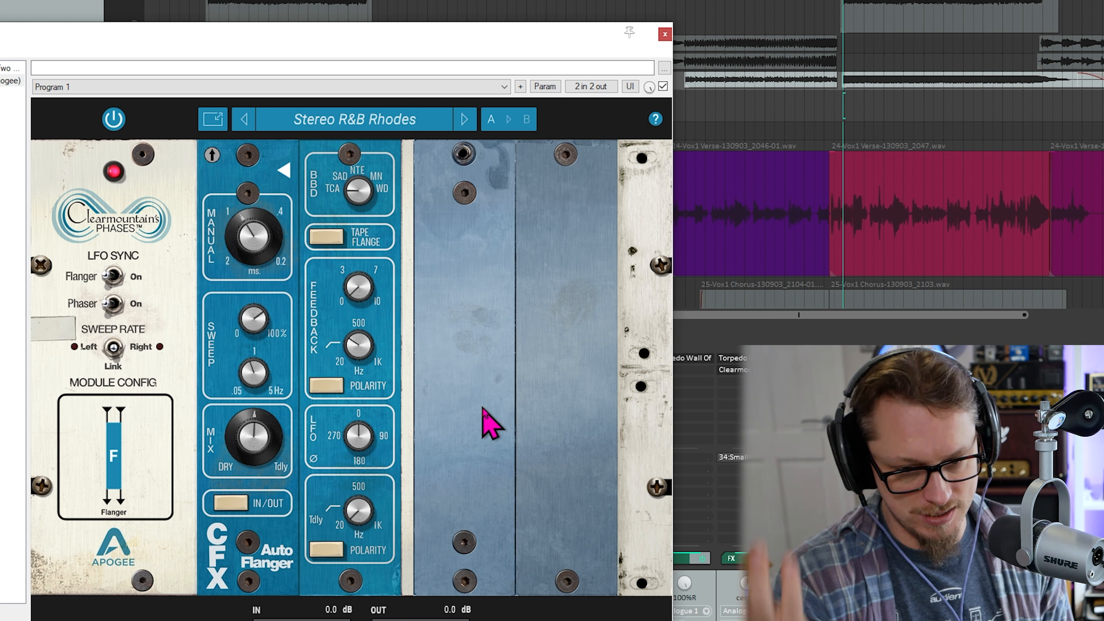
mouse_move(357, 422)
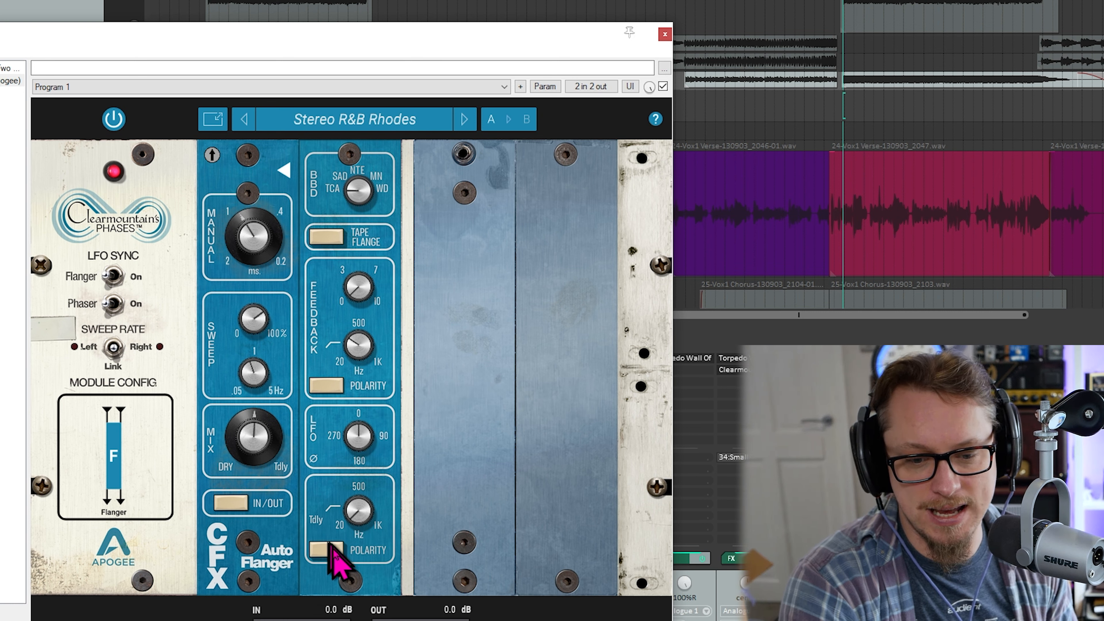
Set the low-cut filter on the flanger's delayed signal to 197 Hz.
drag(365, 506, 352, 469)
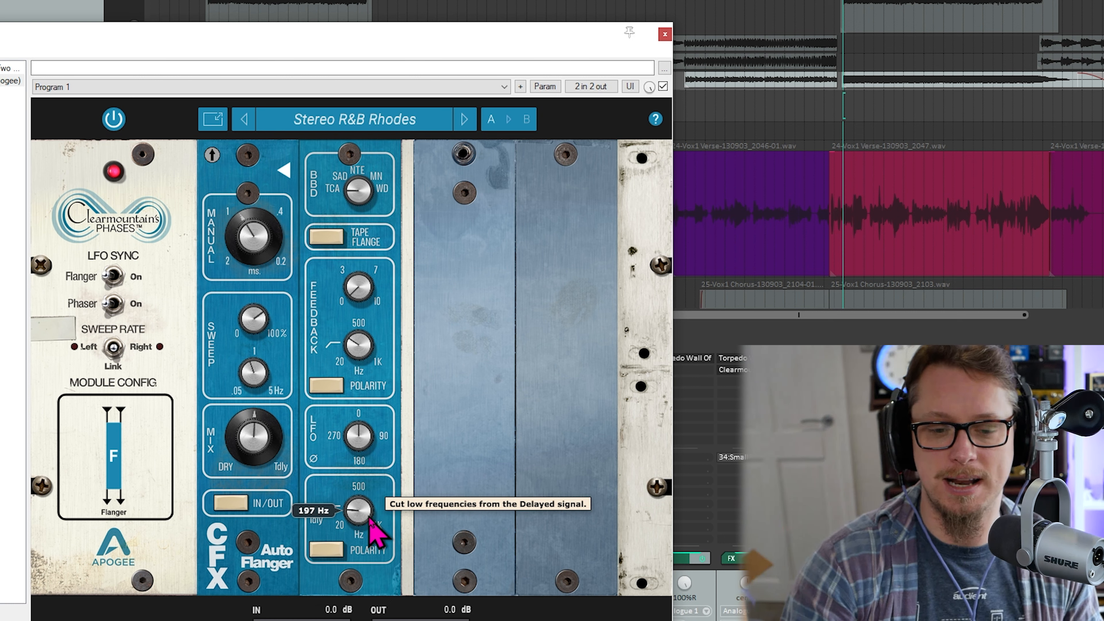
Raise the low-cut filter on the flanger's delayed signal and switch the module configuration to Phaser.
mouse_move(357, 510)
mouse_down()
mouse_move(375, 357)
mouse_move(366, 505)
mouse_up()
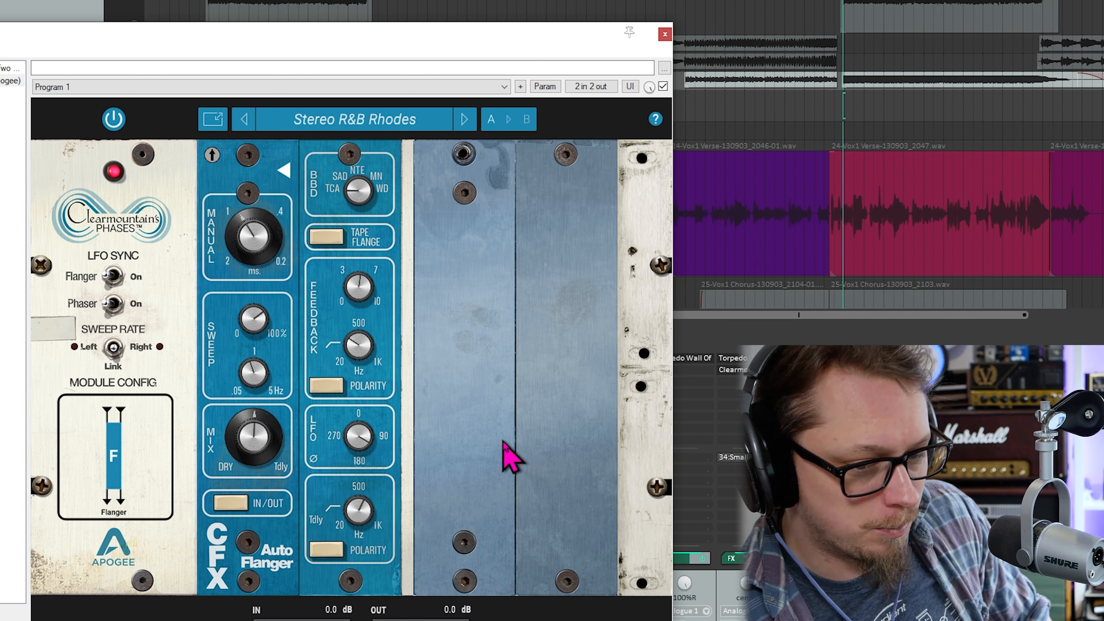
mouse_move(259, 230)
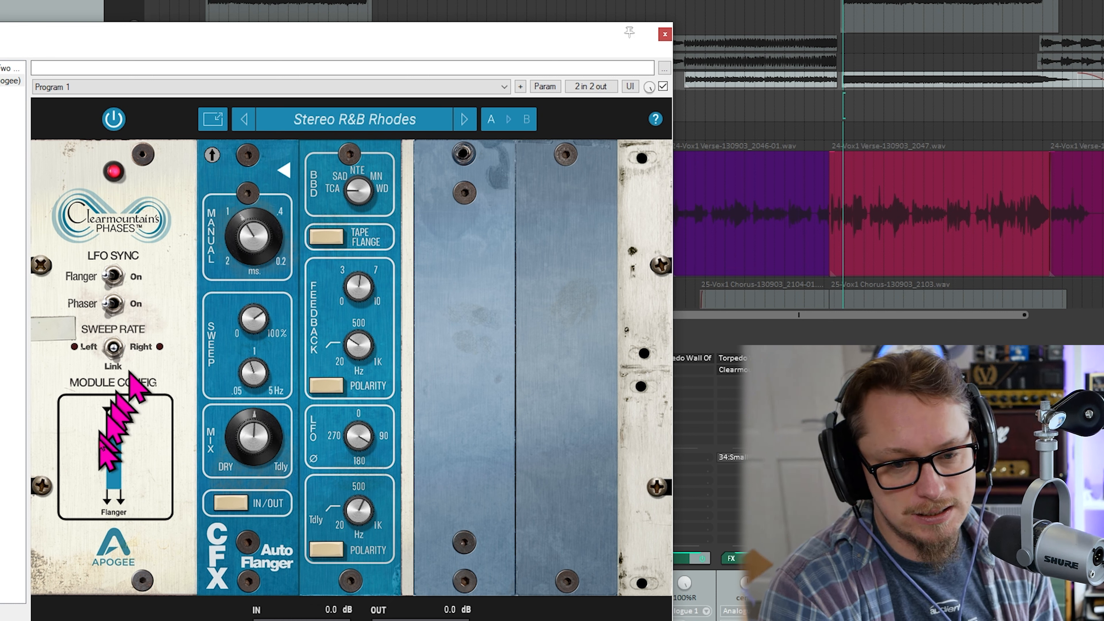
click(115, 450)
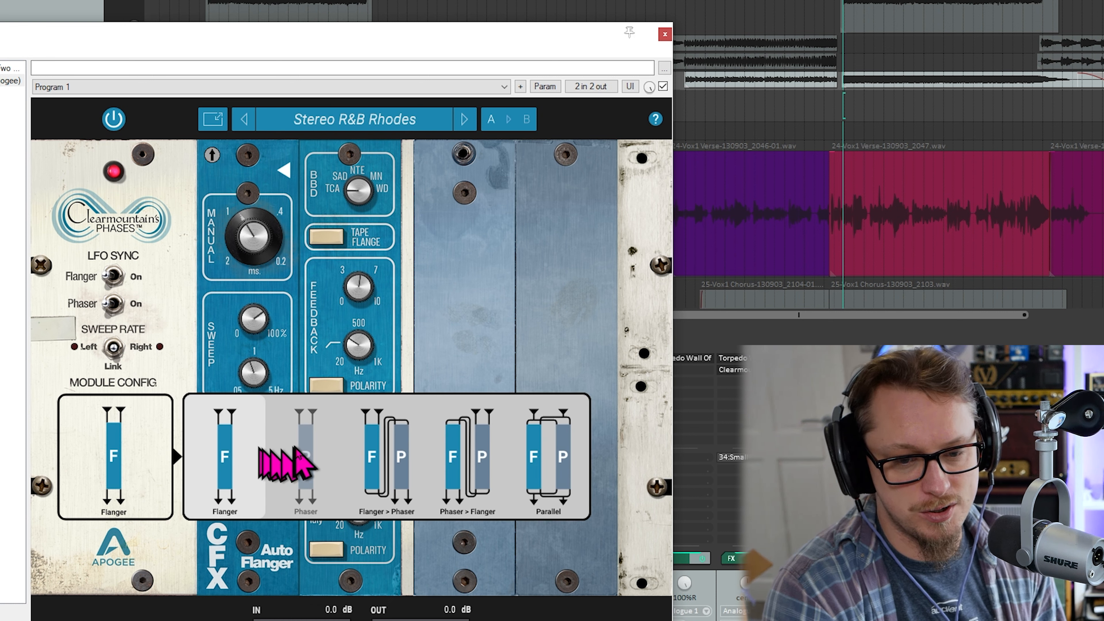
click(307, 468)
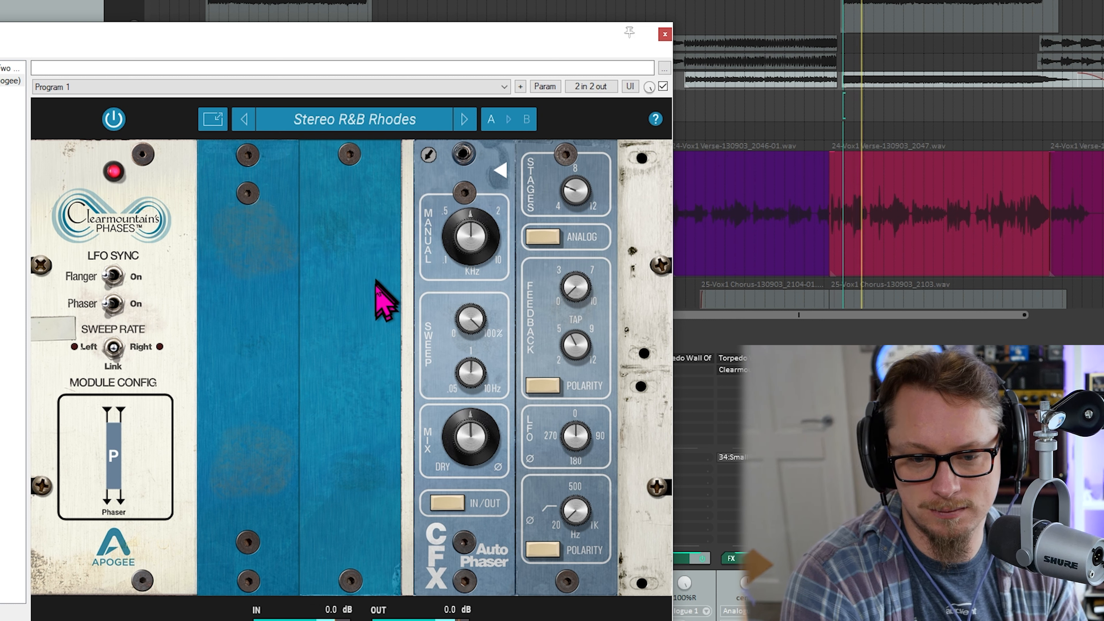
Set the phaser's LFO phase offset to 109° and its stages to 12, with a drier mix and a reduced sweep depth.
drag(572, 437, 573, 386)
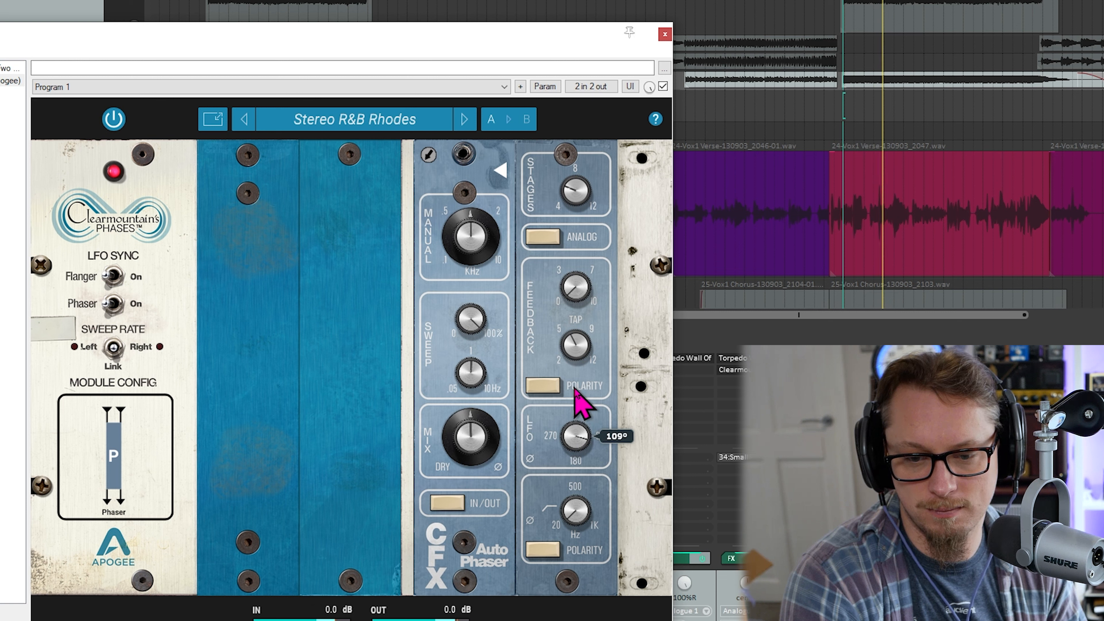
drag(472, 452, 481, 481)
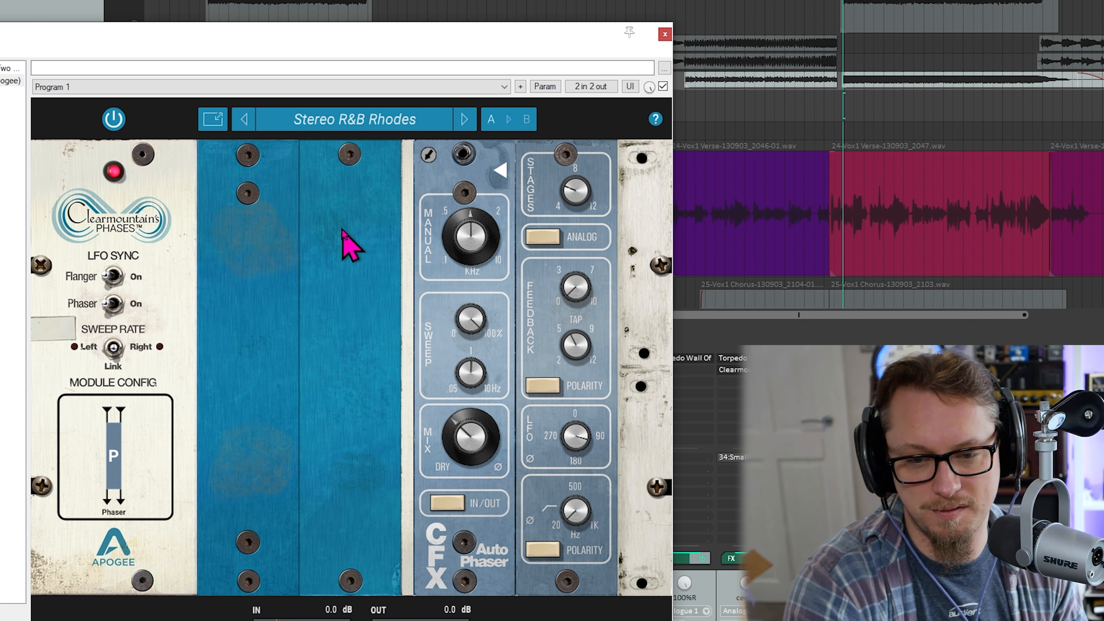
mouse_move(588, 182)
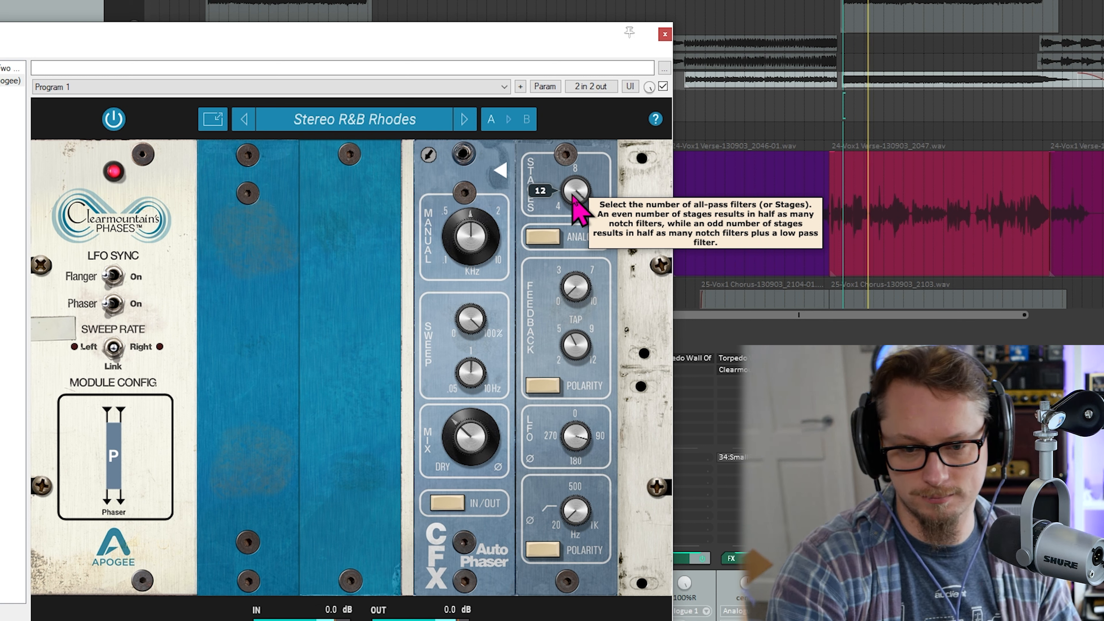
drag(465, 339, 467, 367)
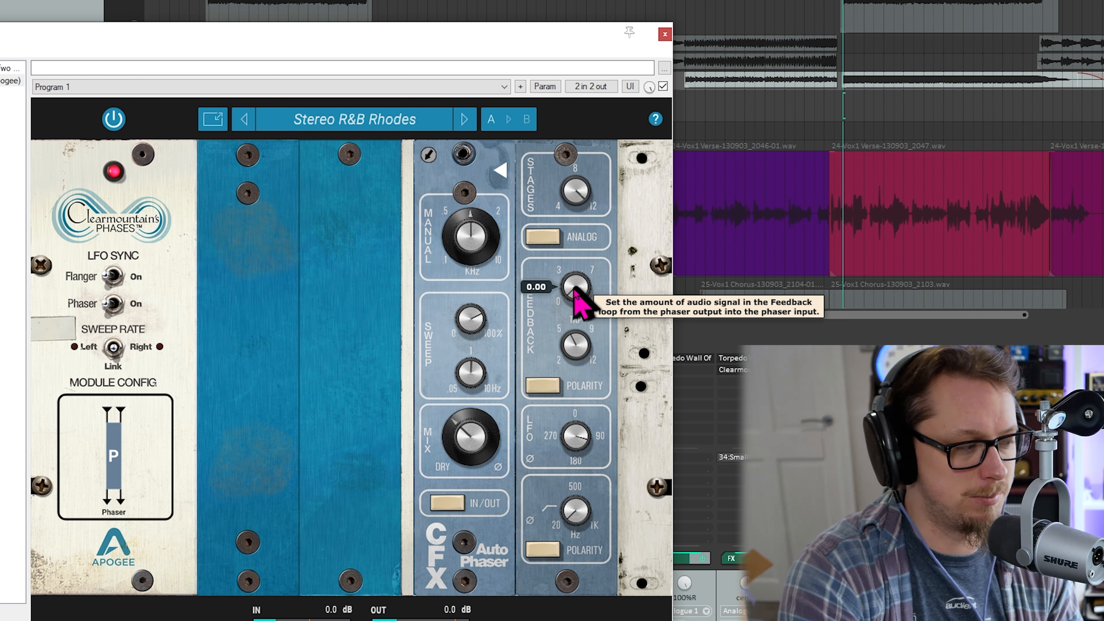
Audition the phaser's feedback at 3.50 with a higher feedback tap, and set the stages to 8.
drag(575, 290, 576, 269)
drag(590, 212, 603, 166)
drag(575, 340, 587, 316)
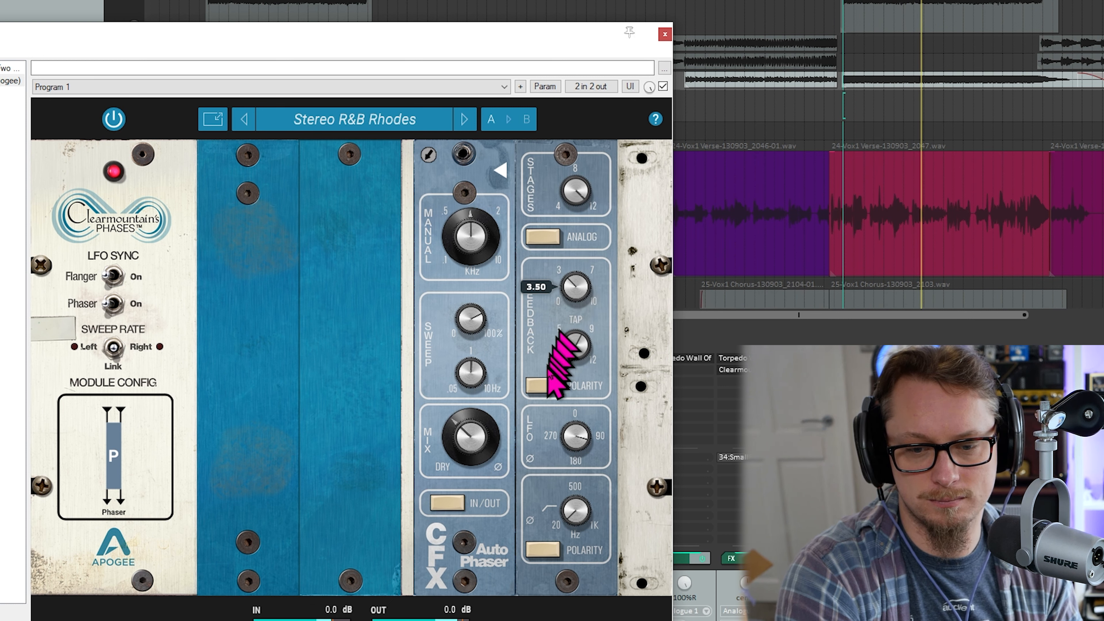
drag(572, 195, 581, 272)
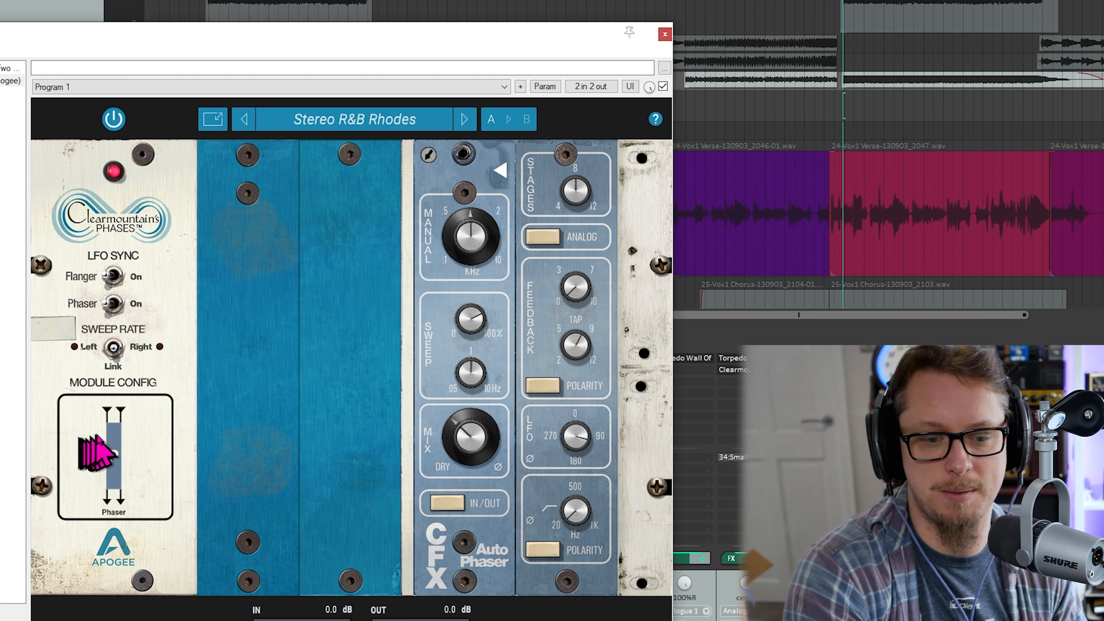
Set the module configuration to Flanger > Phaser and increase the phaser's LFO phase offset while playing the guitar.
click(116, 451)
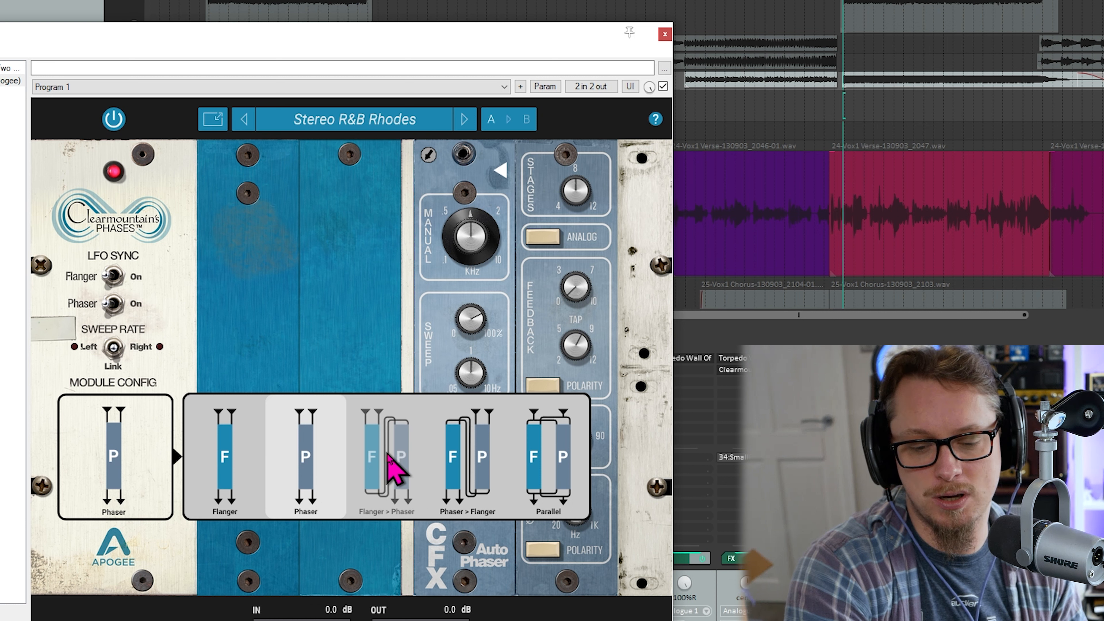
click(376, 455)
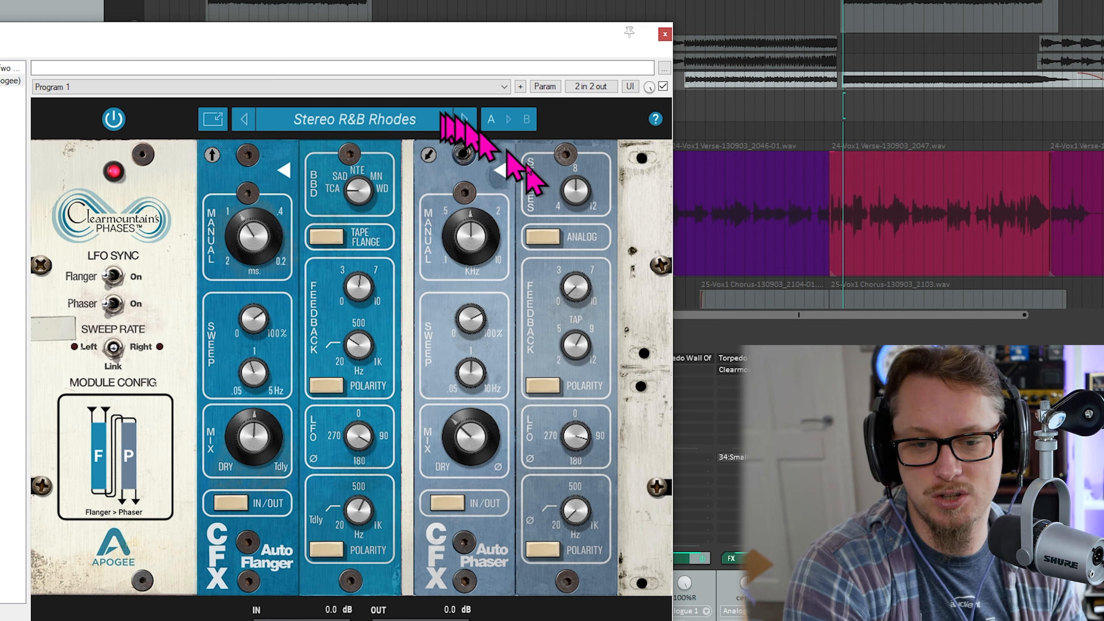
key(space)
drag(577, 422, 592, 379)
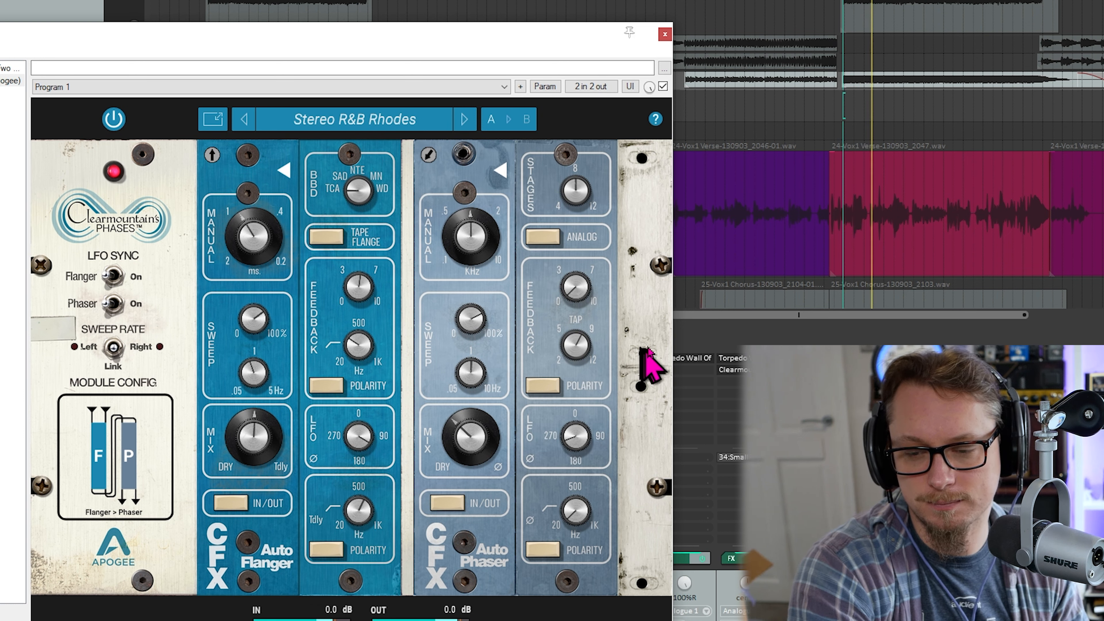
Audition the Phaser > Flanger and Parallel configurations, and return the plugin to Flanger only.
click(129, 466)
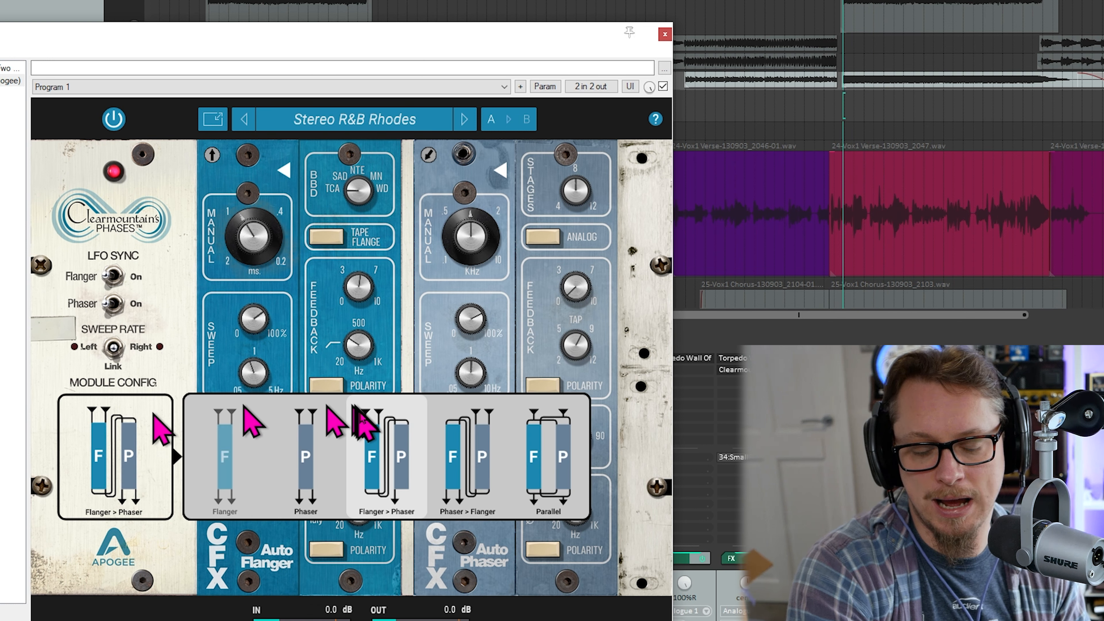
click(474, 451)
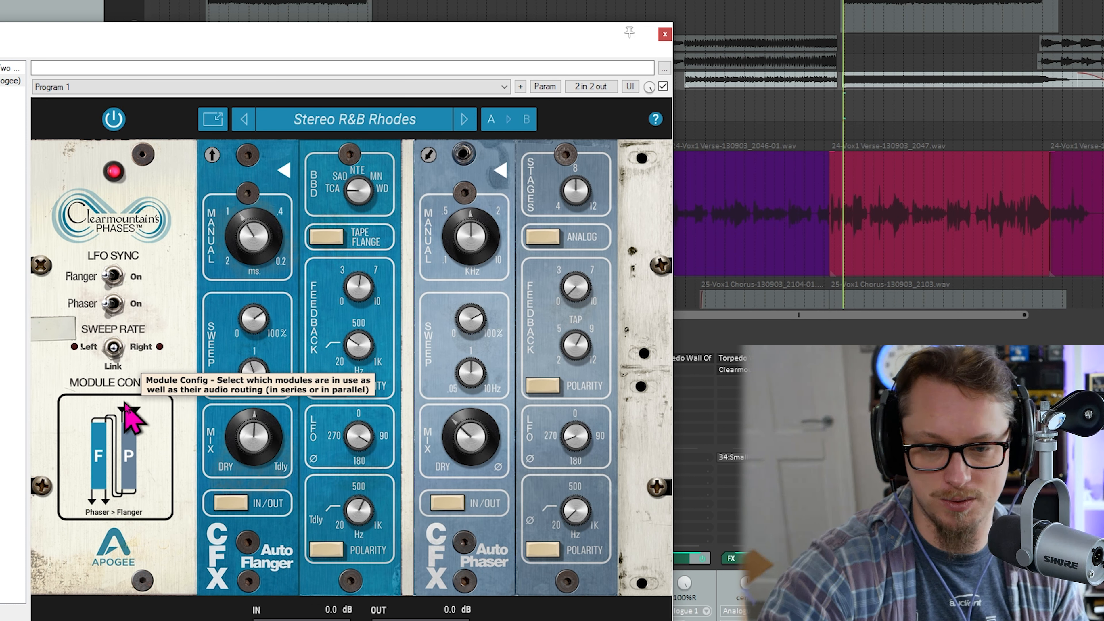
click(134, 455)
click(522, 496)
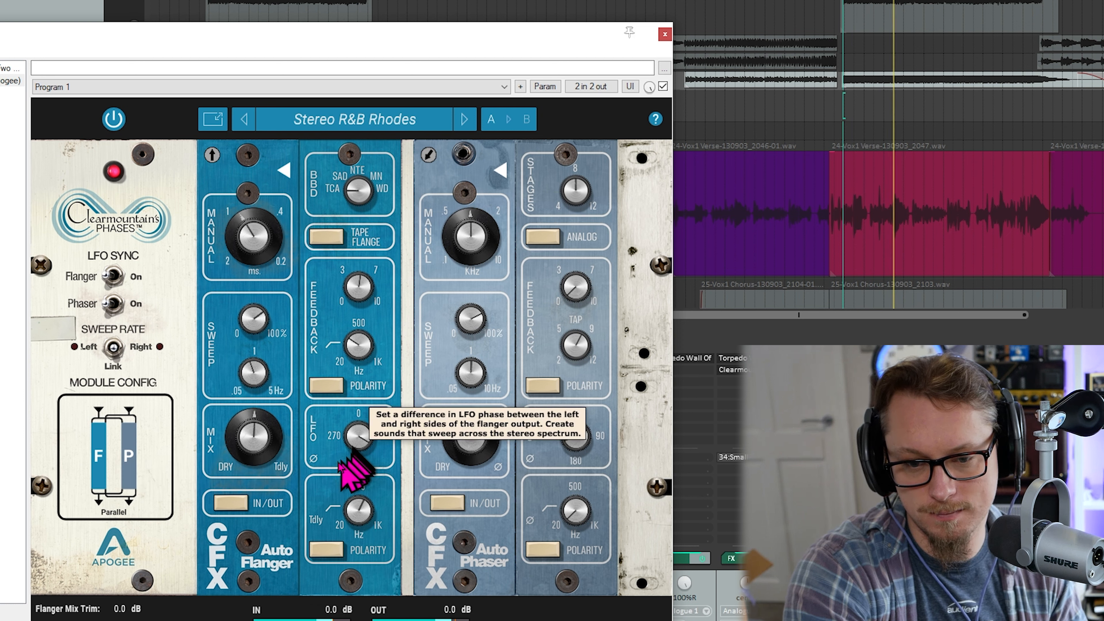
click(120, 444)
click(217, 452)
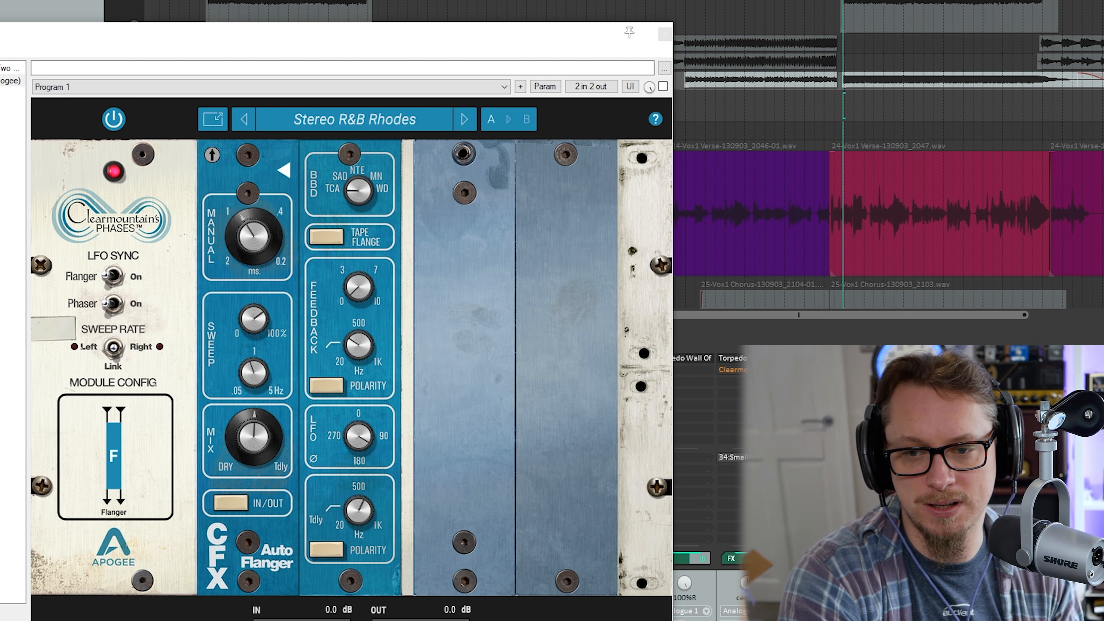
Clear the guitar solo and play the full mix, comparing Clearmountain's Phases bypassed and enabled.
scroll(888, 209, down, 1)
scroll(888, 208, up, 4)
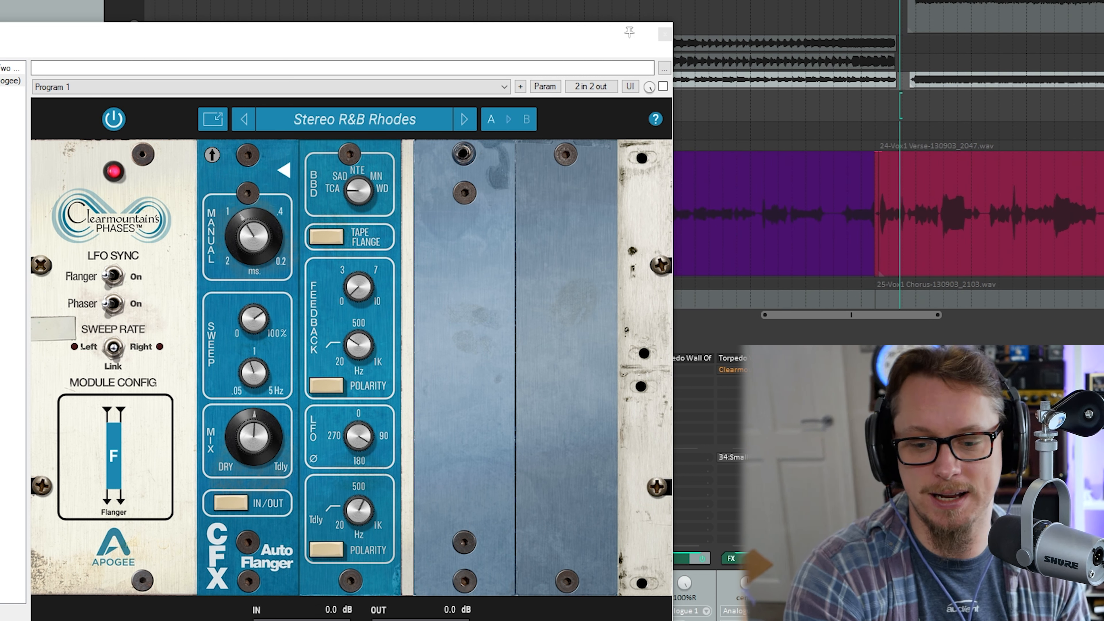
key(F6)
scroll(919, 35, down, 1)
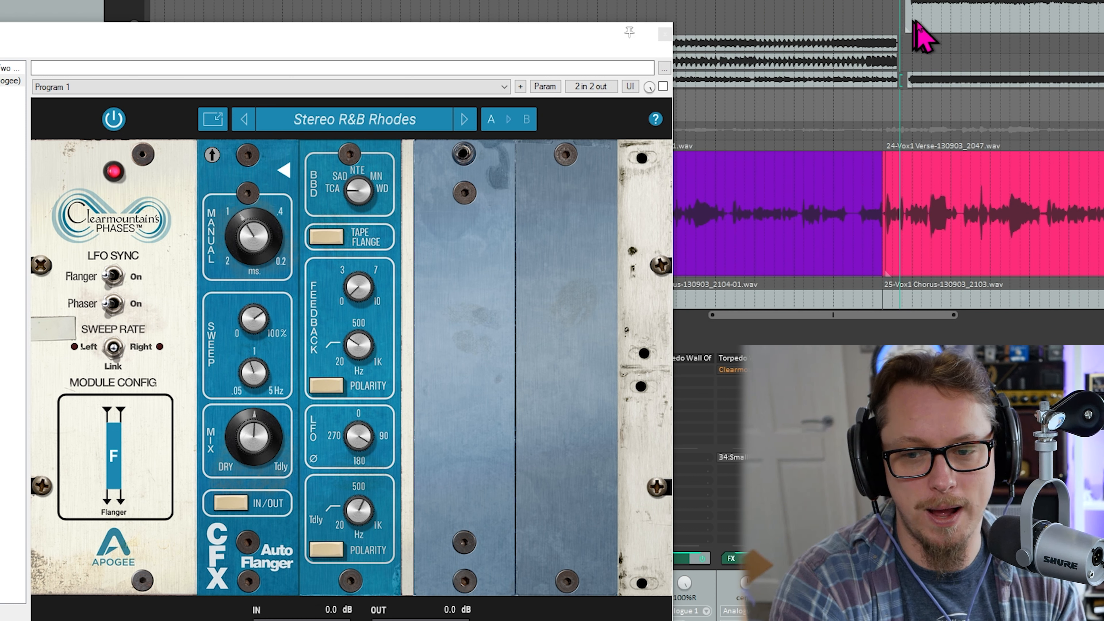
key(space)
scroll(1023, 61, down, 1)
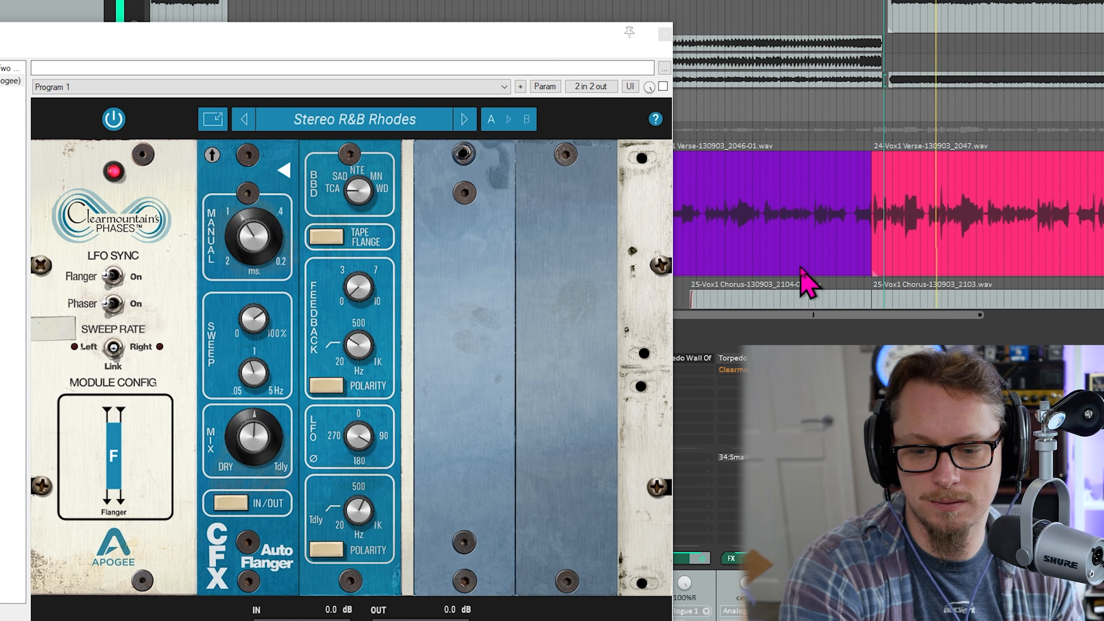
drag(821, 316, 852, 316)
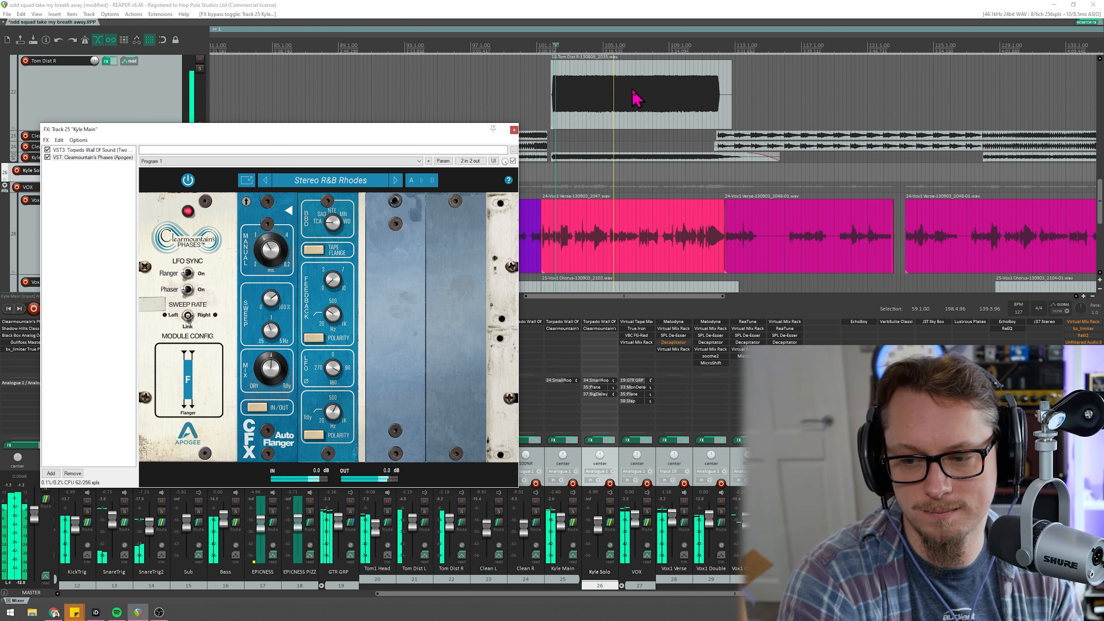
Close the Kyle Main effects window and stop playback.
click(514, 130)
scroll(544, 143, down, 3)
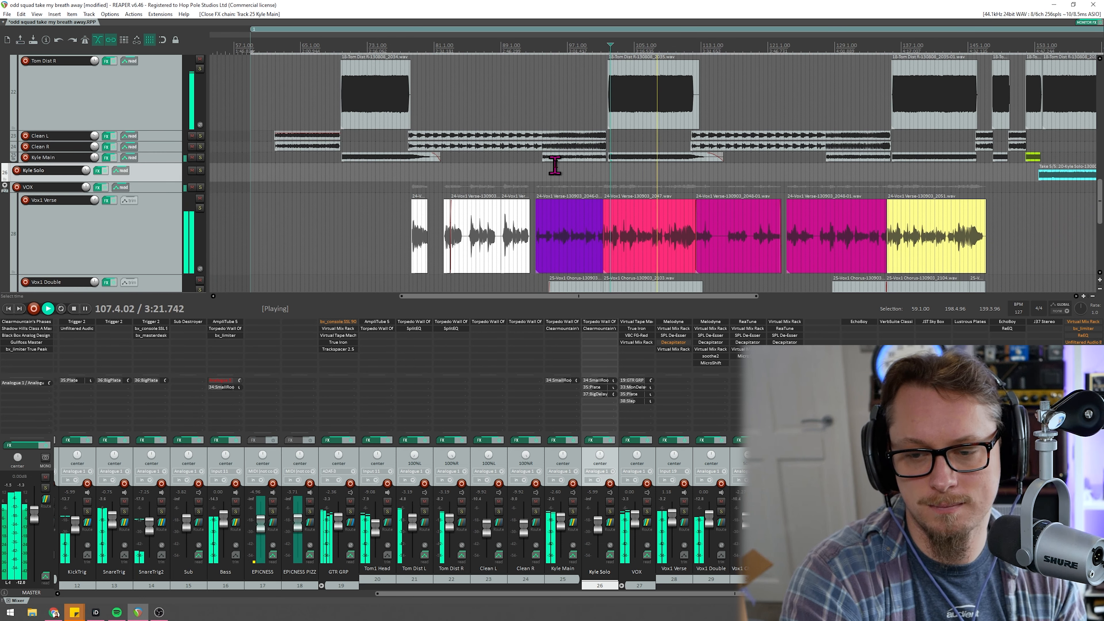
key(space)
Place the edit cursor just before the first Phaser Mix automation block, at 93.2.11, and solo the DRUMS track.
drag(1099, 214, 1100, 112)
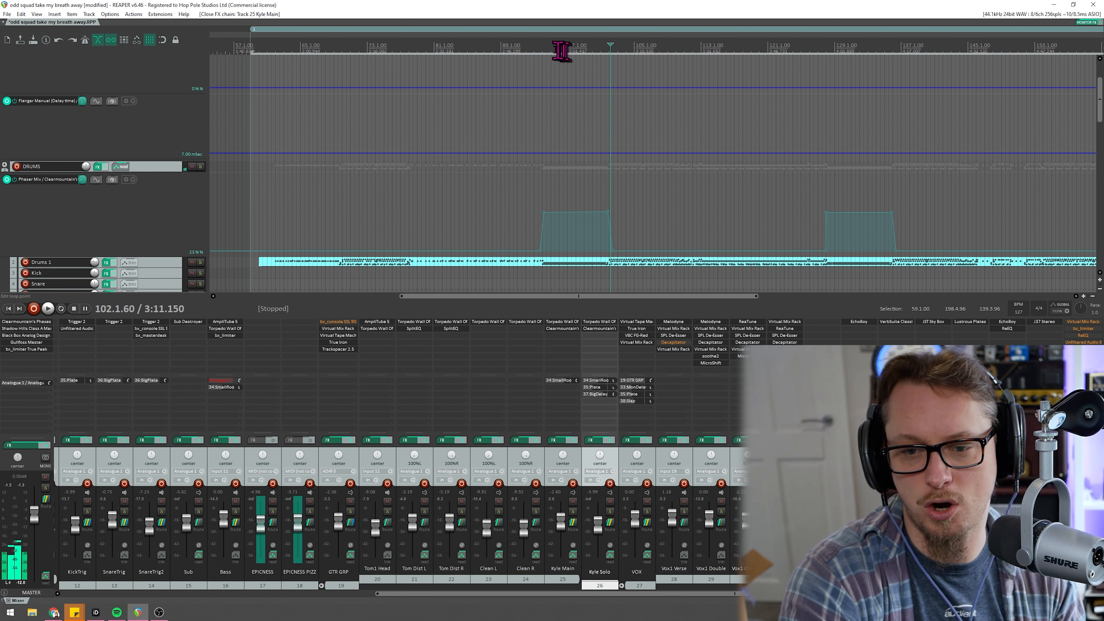
click(537, 48)
drag(1100, 101, 1100, 114)
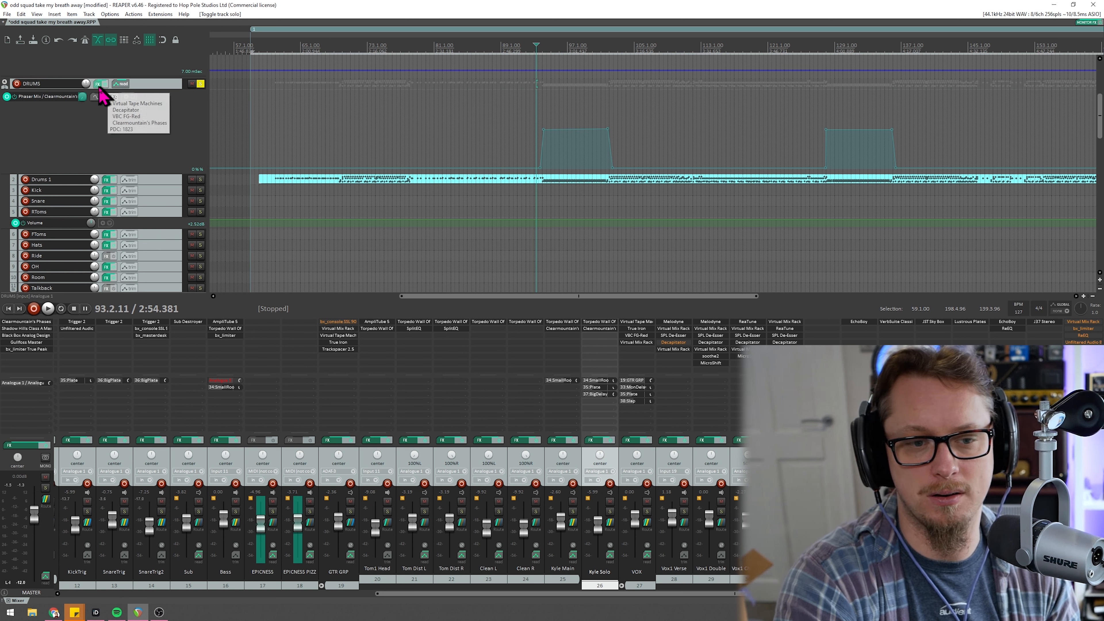
Open the DRUMS track's effects chain, show Clearmountain's Phases, and move its window clear of the automation lane.
click(99, 84)
click(216, 234)
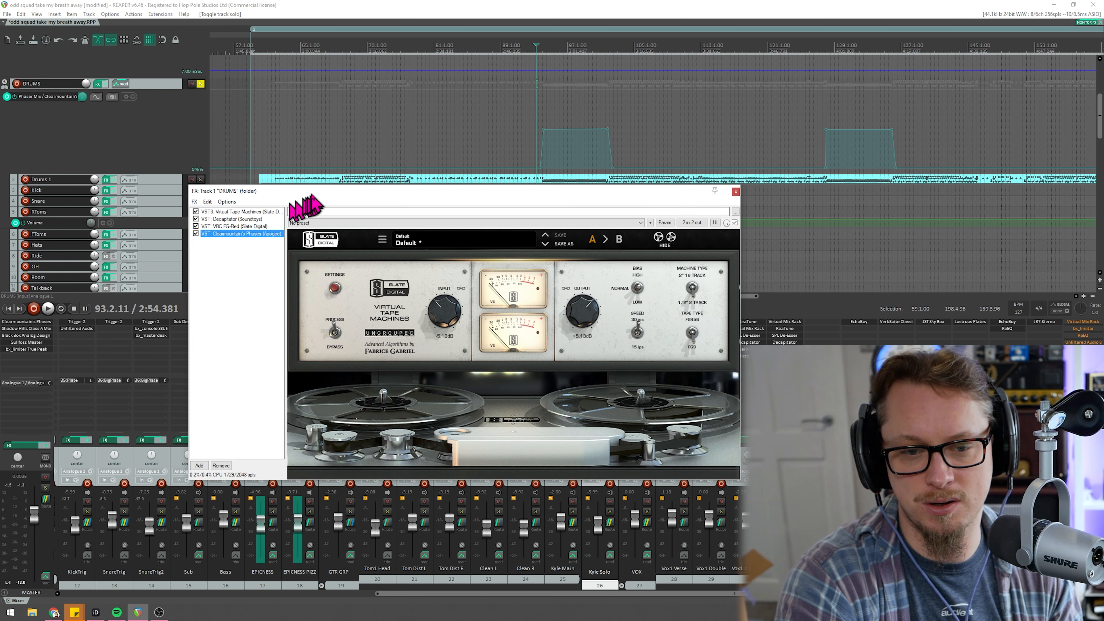
drag(327, 192, 196, 209)
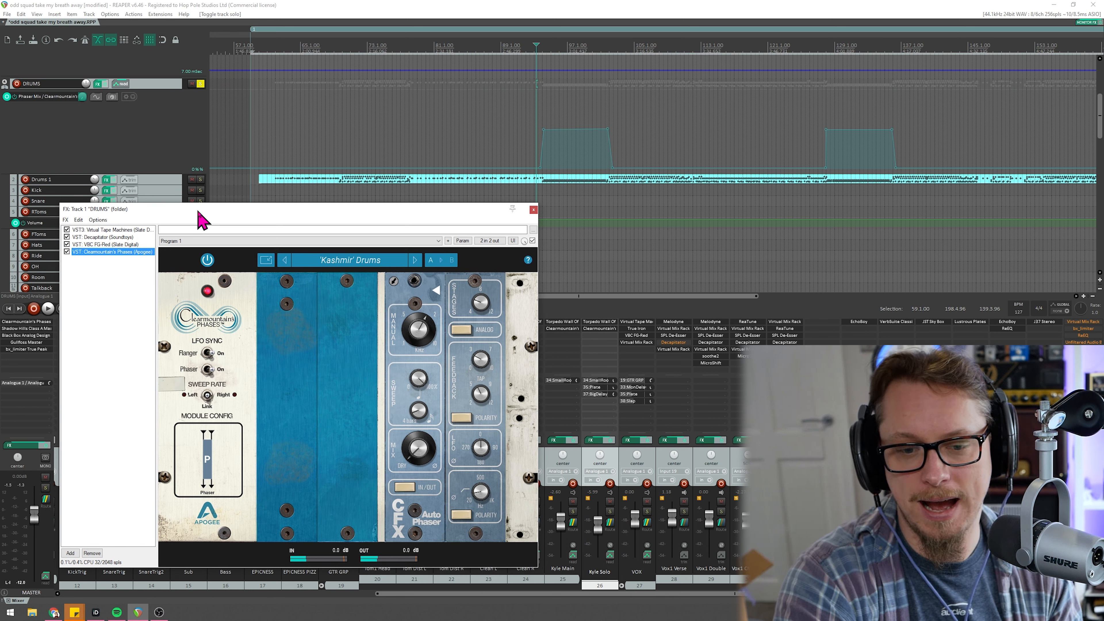
Play the soloed drums through the first Phaser Mix automation block, slightly adjusting the phaser's low-cut filter, and stop playback.
scroll(636, 190, up, 5)
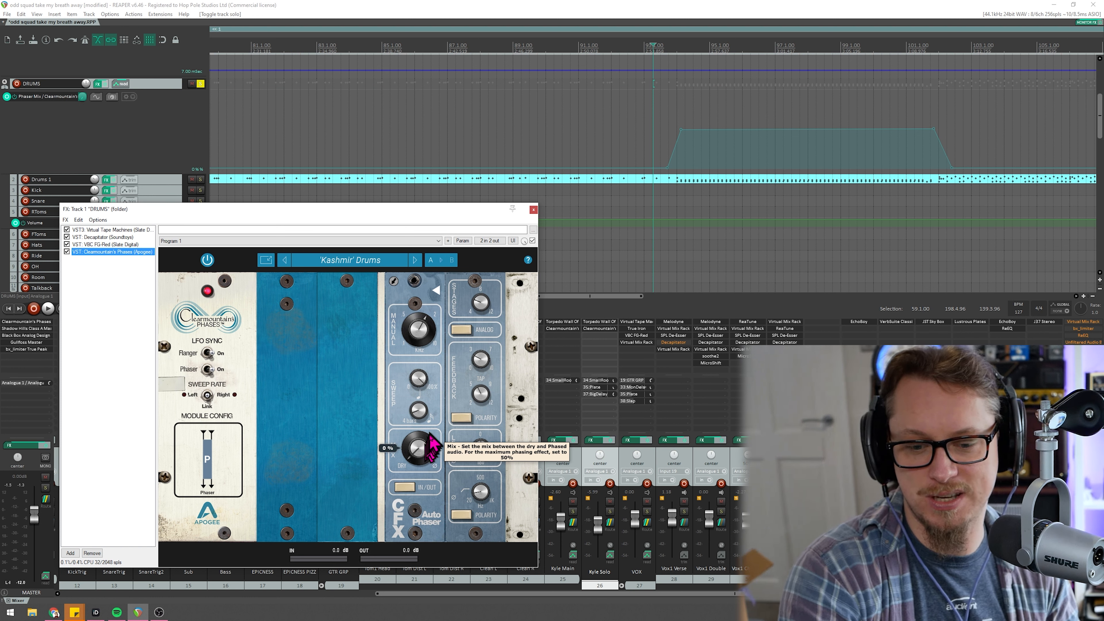
scroll(776, 143, down, 2)
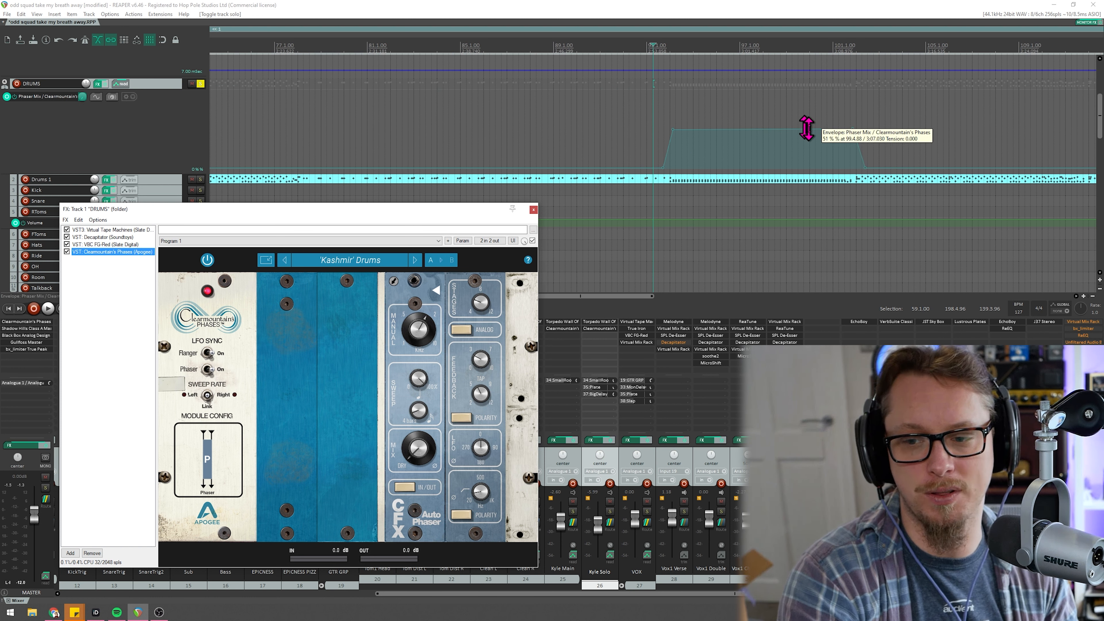
scroll(683, 114, down, 3)
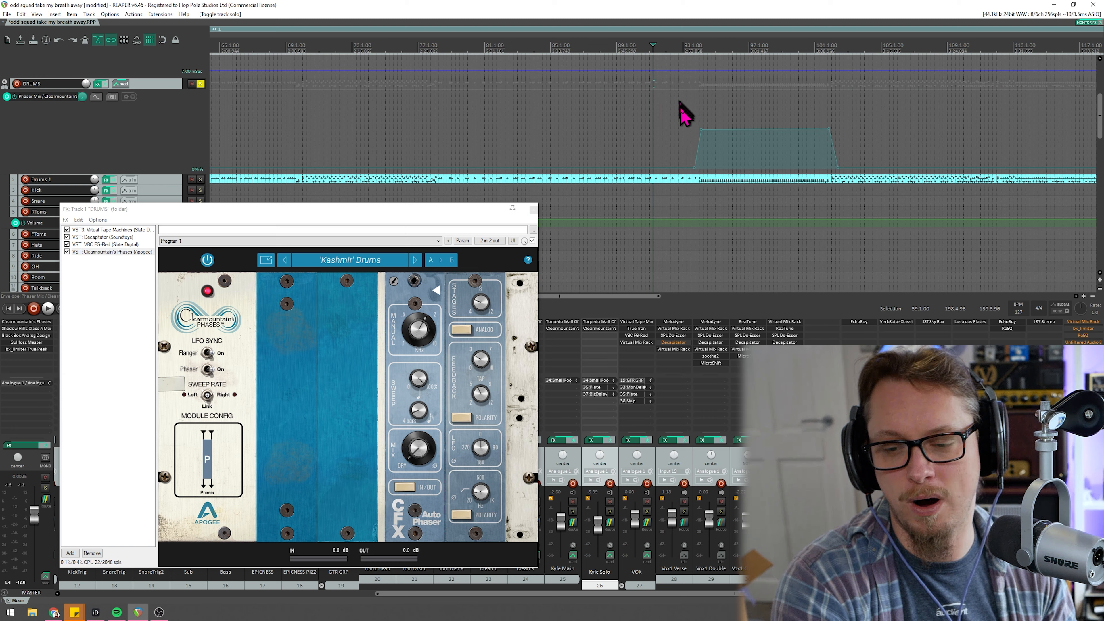
scroll(771, 163, up, 2)
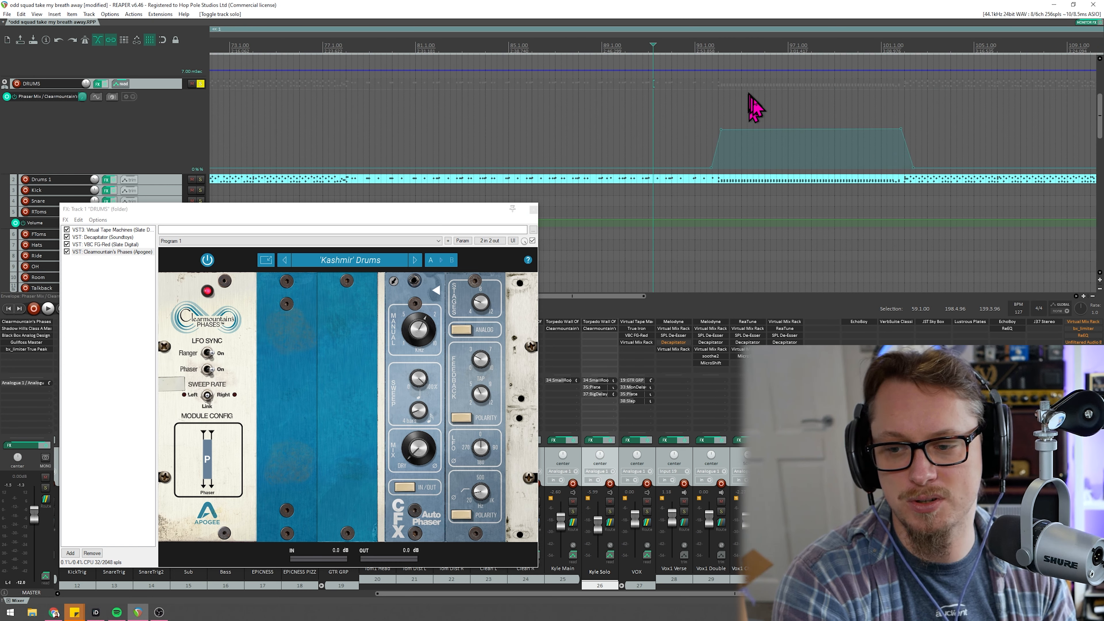
scroll(767, 135, down, 4)
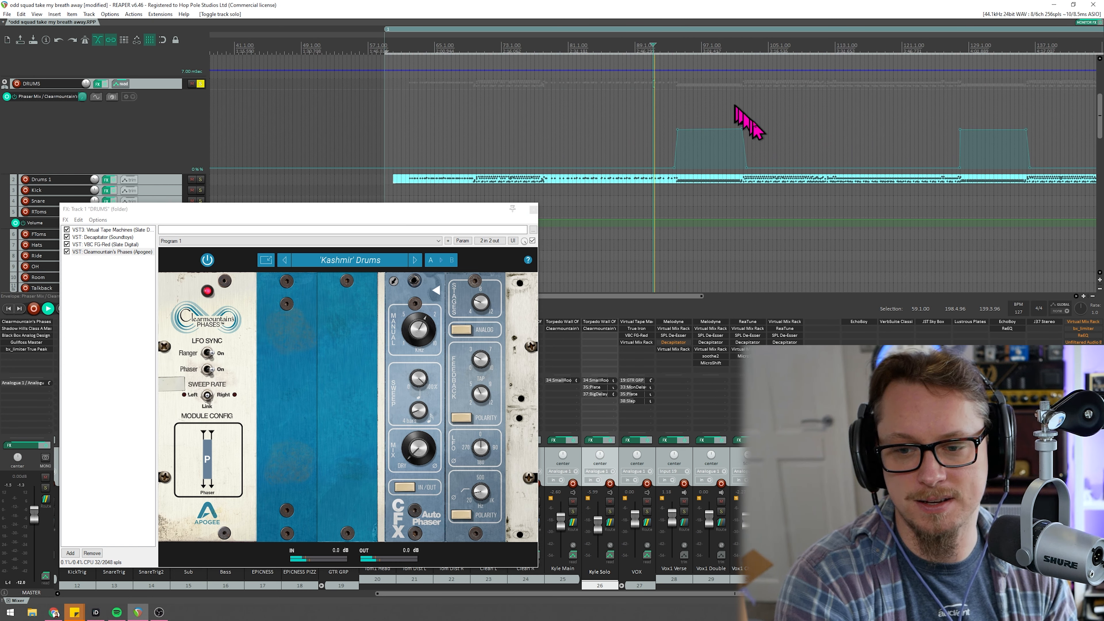
scroll(748, 122, up, 4)
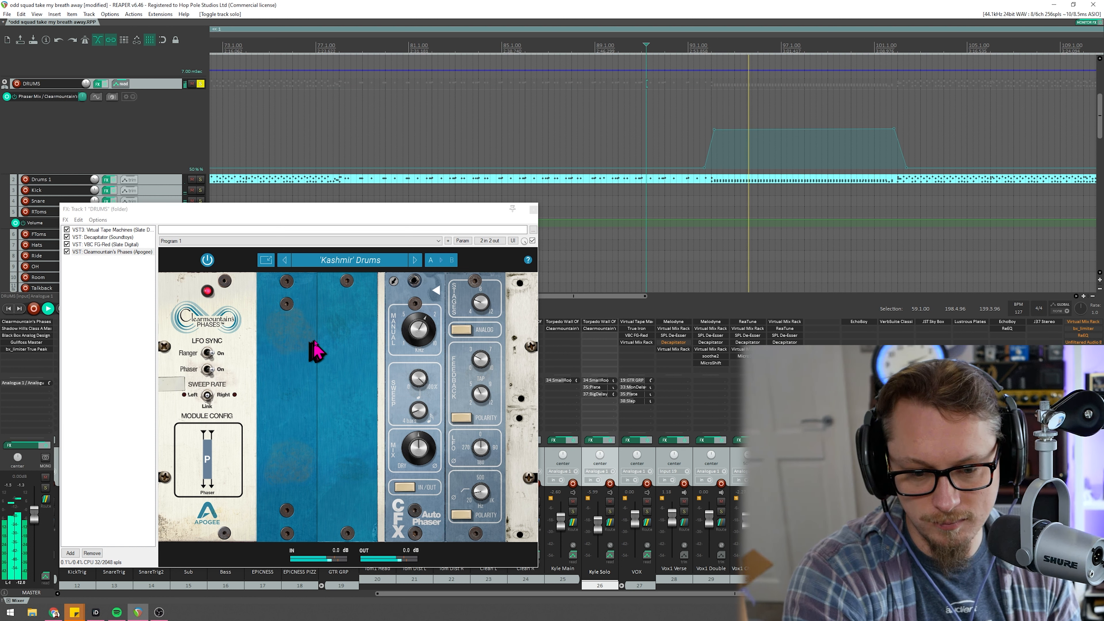
mouse_move(487, 505)
drag(487, 505, 486, 501)
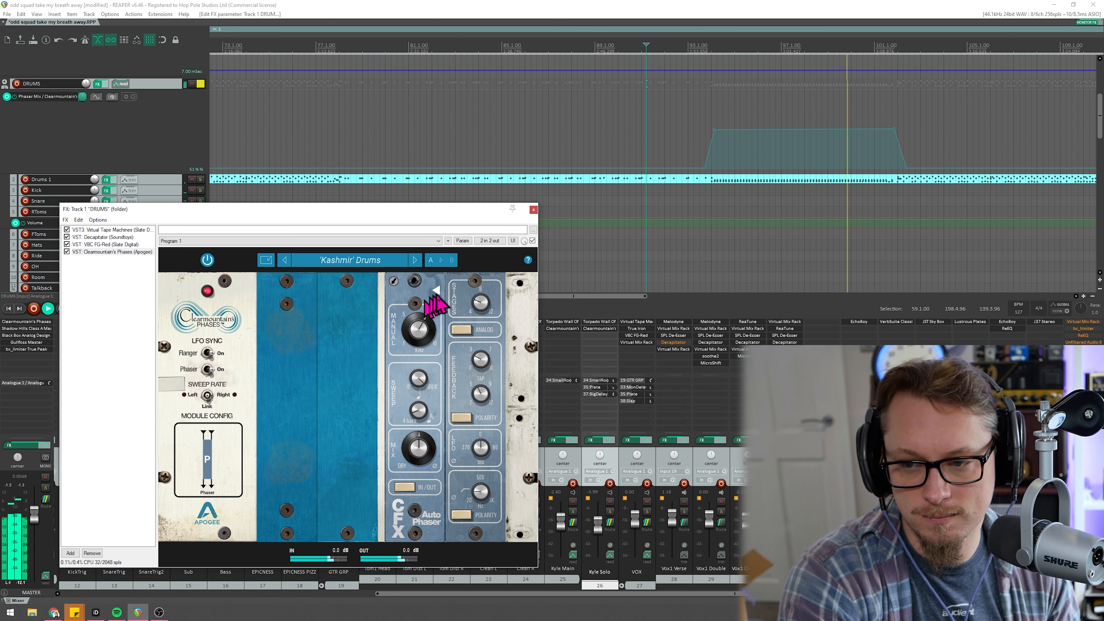
scroll(902, 179, up, 3)
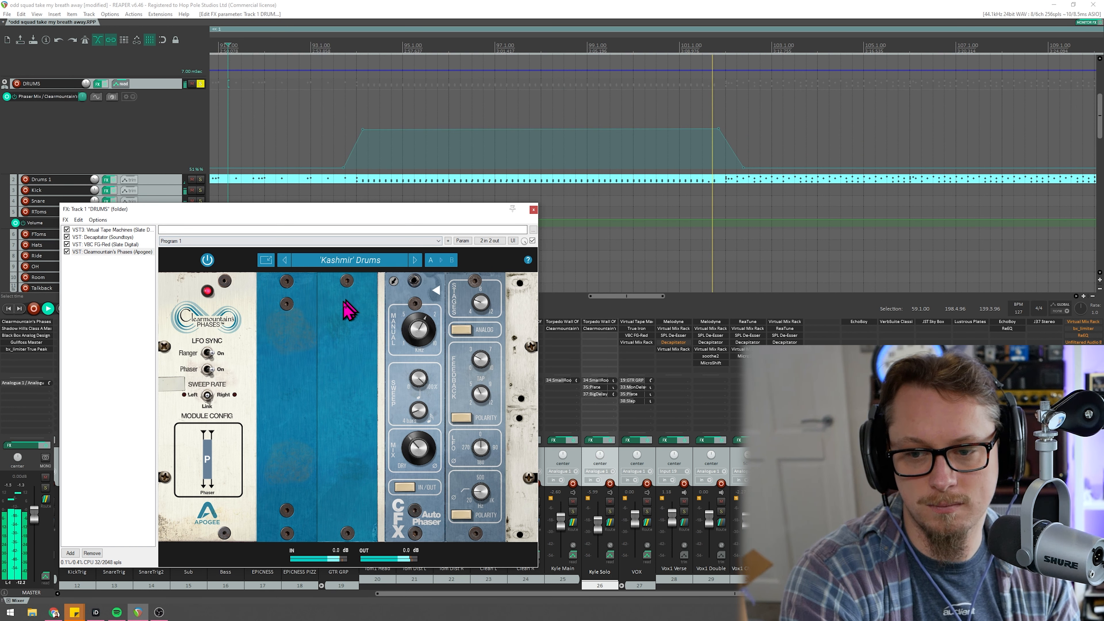
key(space)
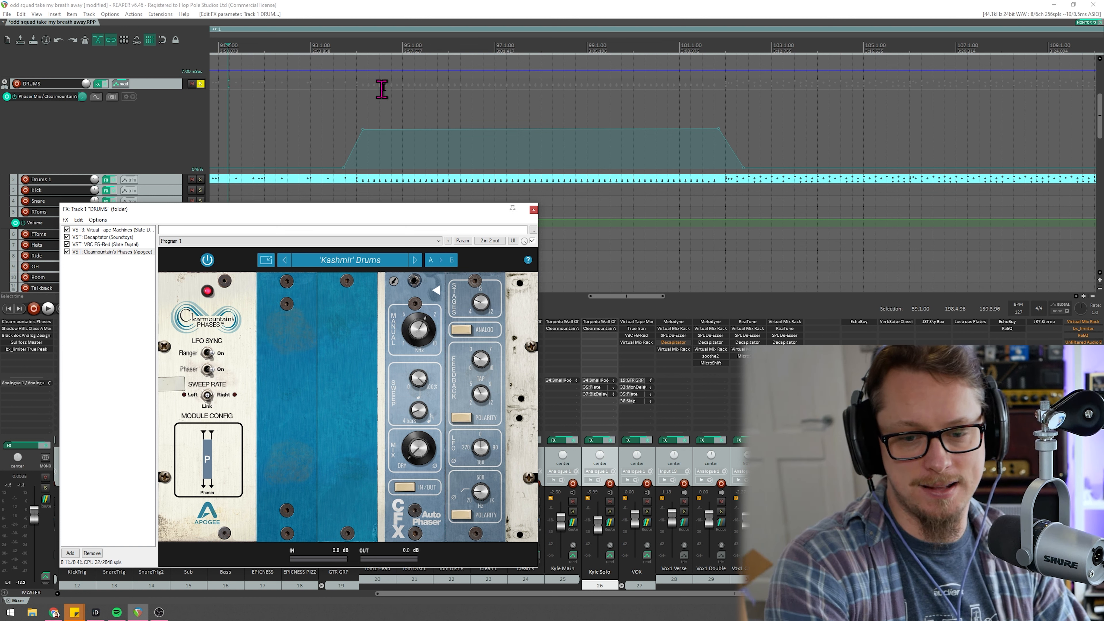
Unsolo all tracks and play the full mix through the first Phaser Mix automation block on the drums.
scroll(300, 78, down, 3)
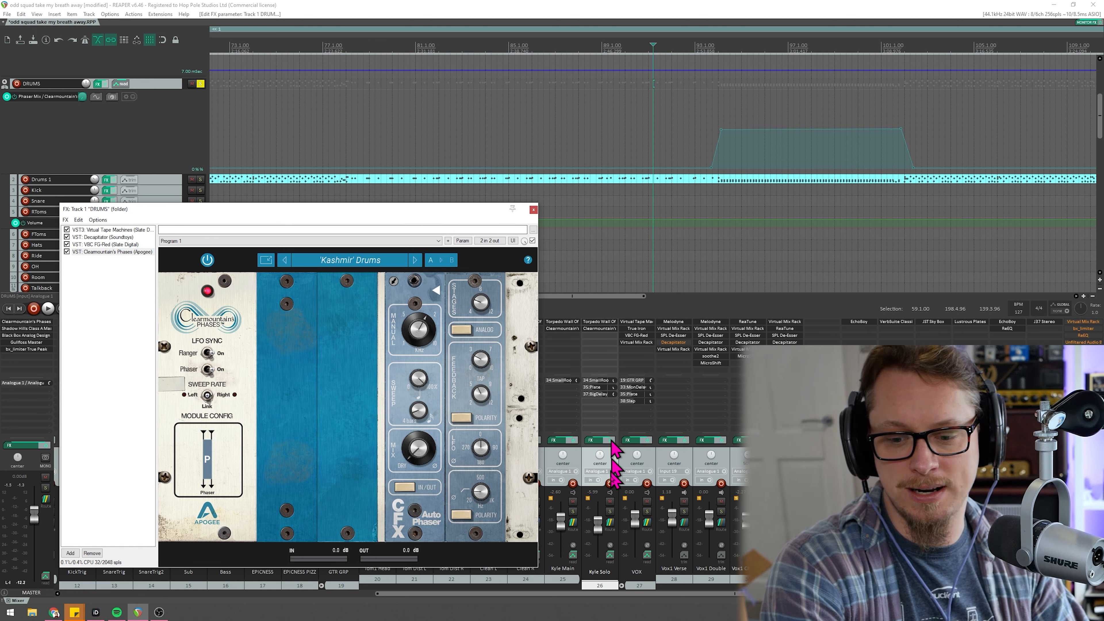
alt+click(610, 511)
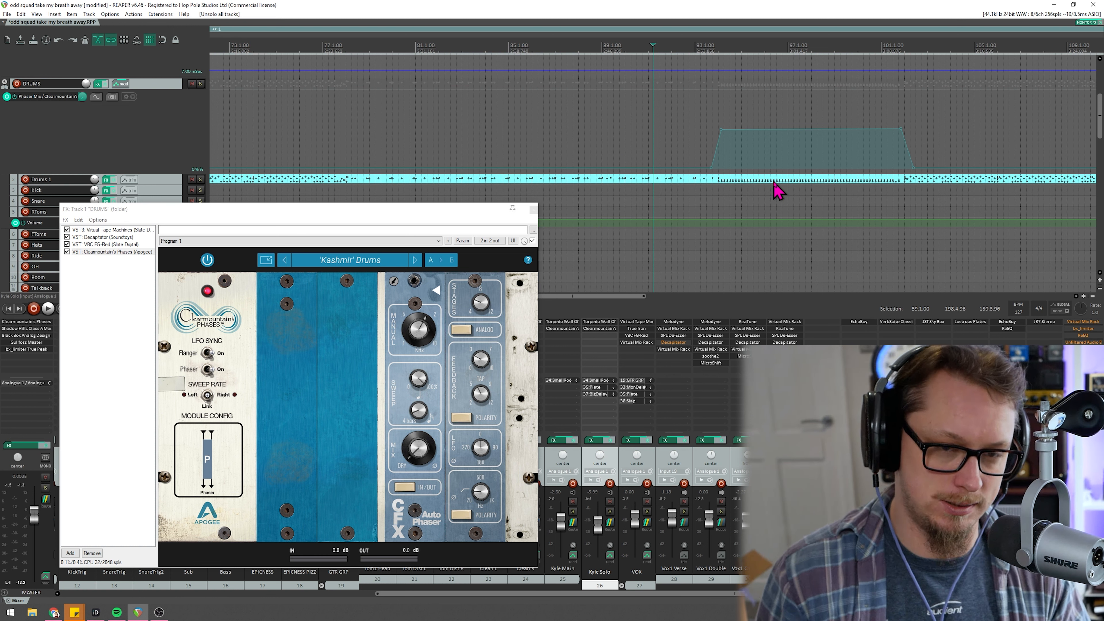
key(space)
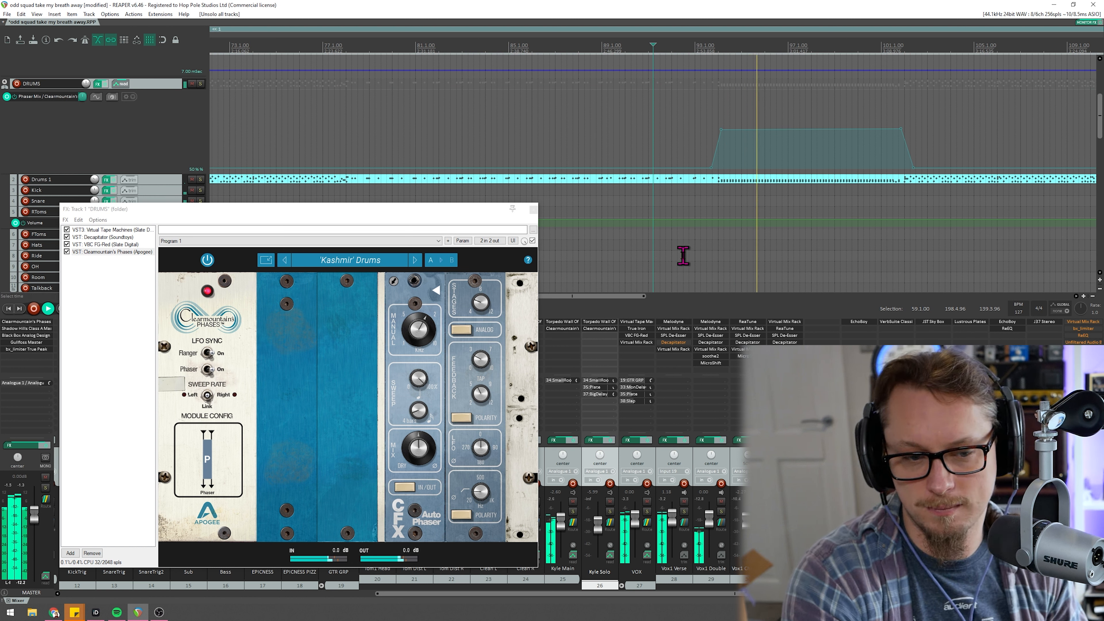
scroll(631, 173, down, 4)
scroll(653, 171, down, 2)
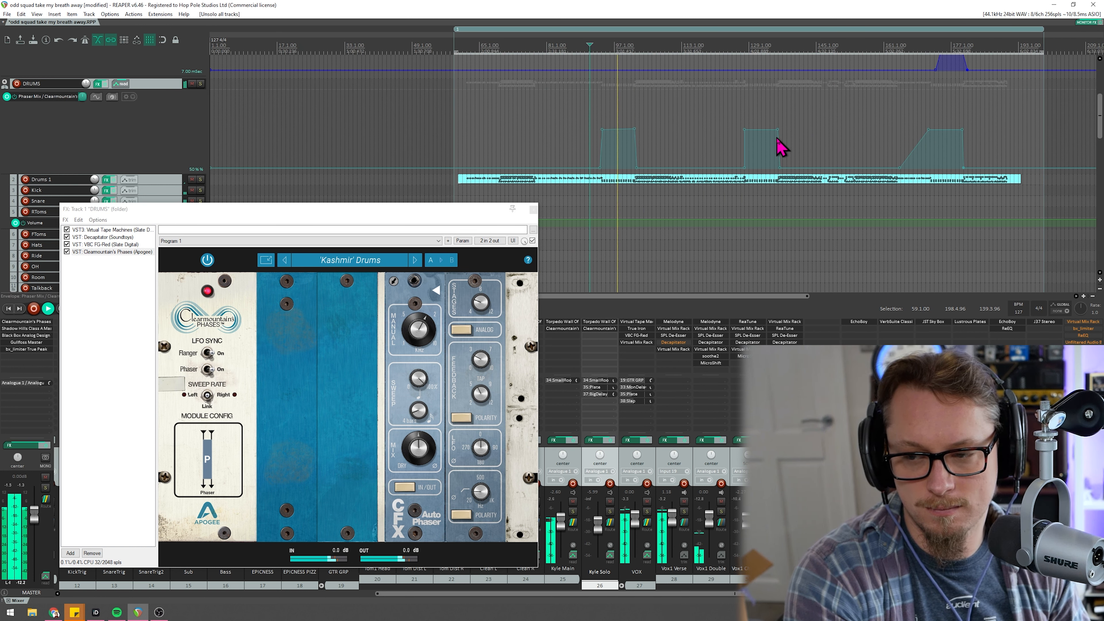
scroll(646, 172, up, 3)
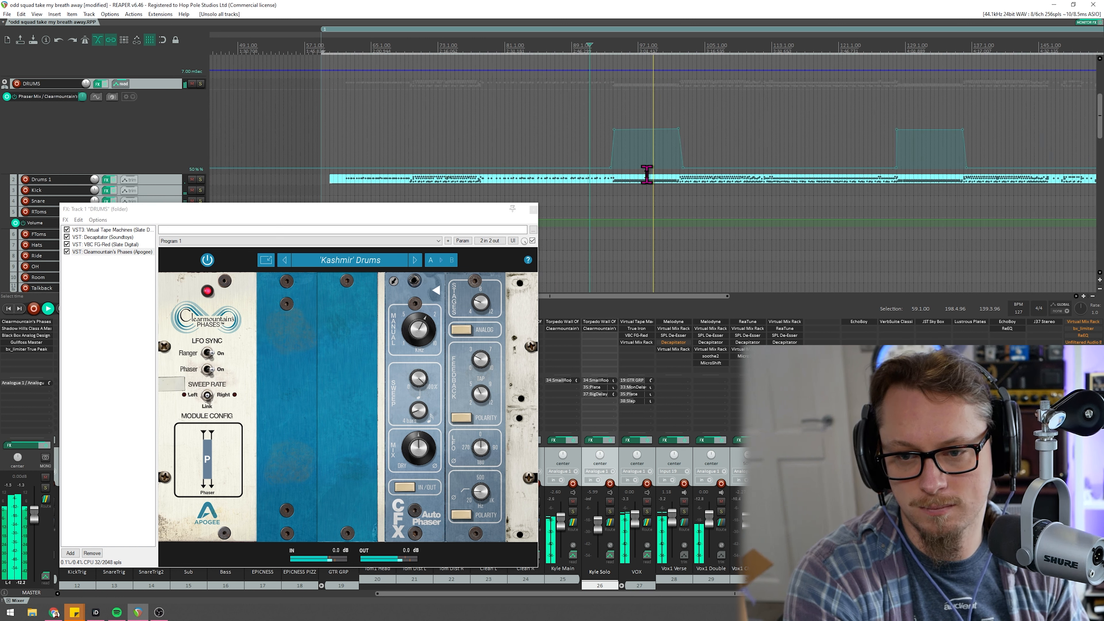
scroll(589, 167, up, 1)
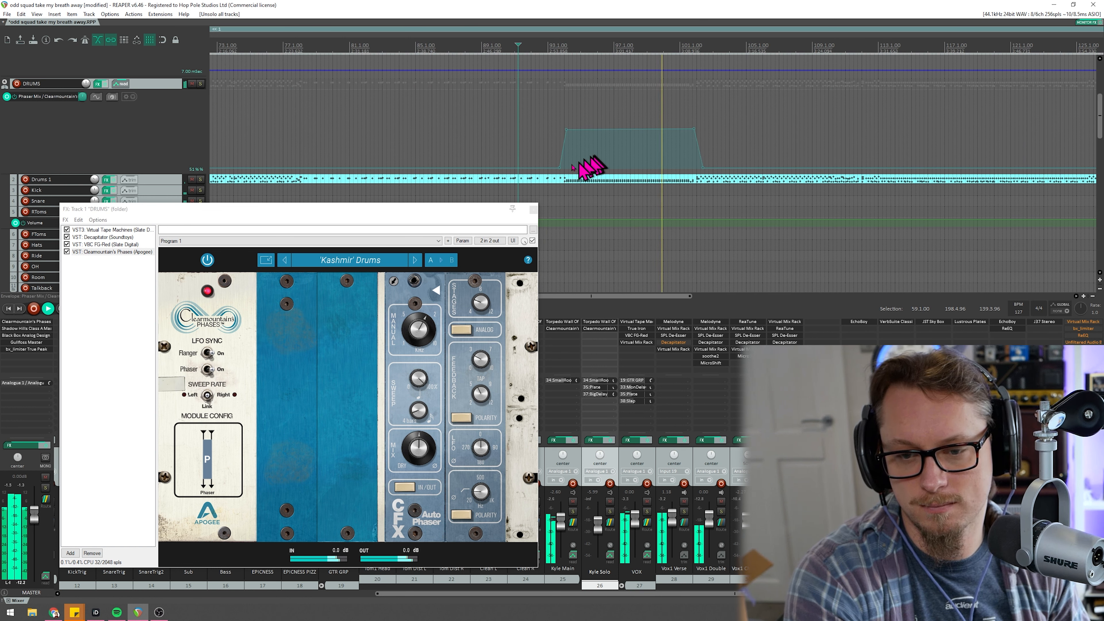
Close the DRUMS effects window and stop playback.
drag(451, 211, 427, 197)
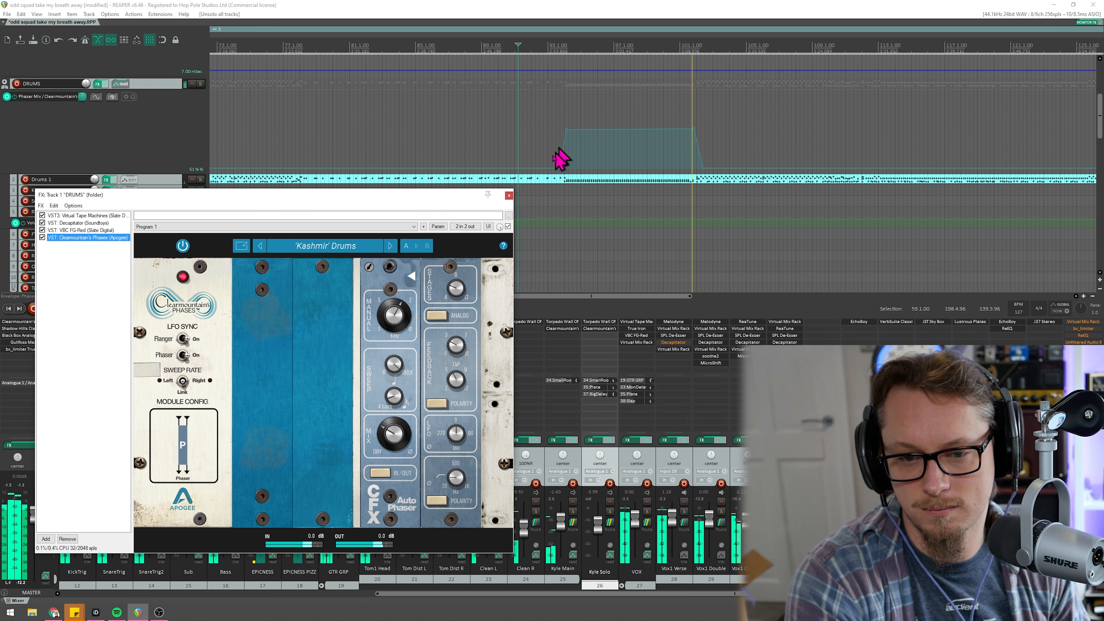
click(509, 196)
scroll(680, 157, down, 1)
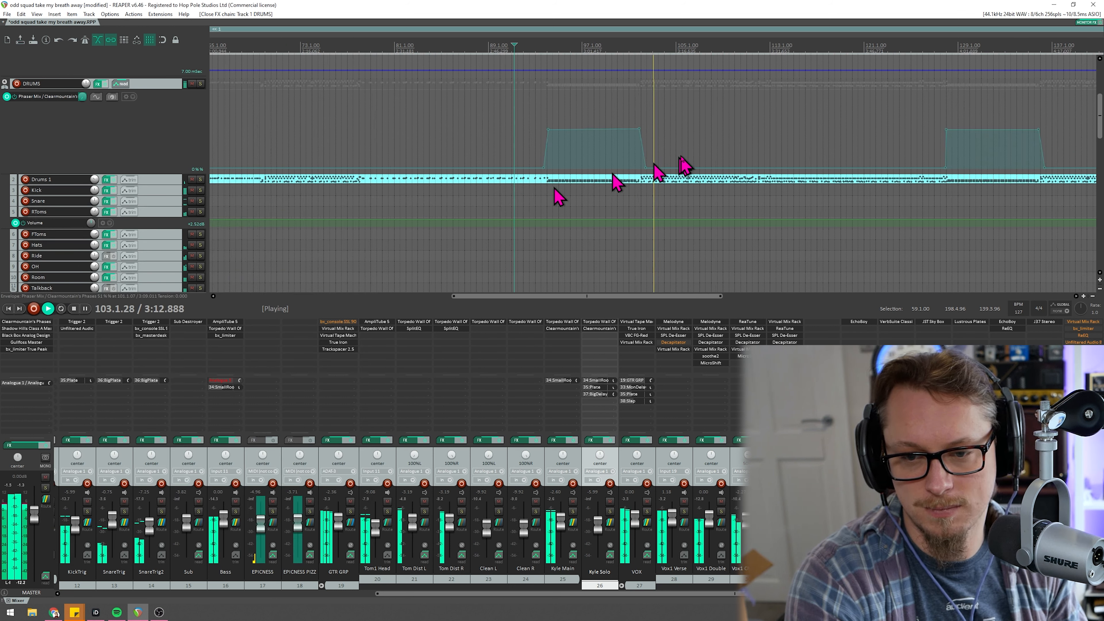
scroll(680, 157, down, 2)
key(space)
Place the edit cursor at 169.2.53, ahead of the flanger automation near the song's end, and frame the master's flanger envelopes.
scroll(731, 158, down, 1)
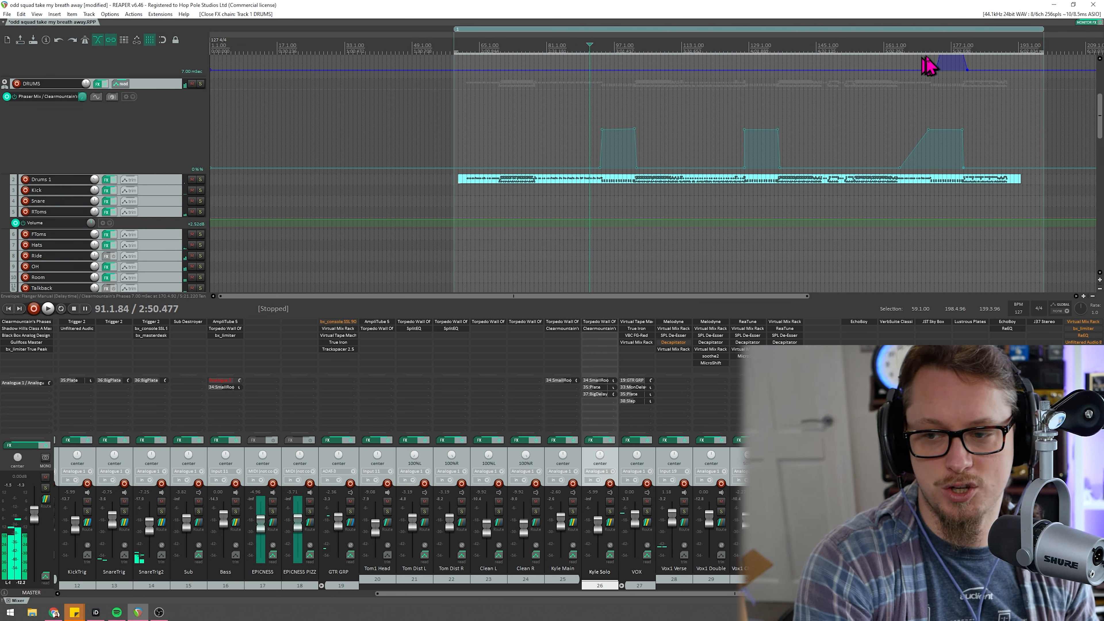
click(919, 44)
scroll(1098, 104, up, 3)
scroll(1099, 108, up, 1)
scroll(1096, 105, down, 3)
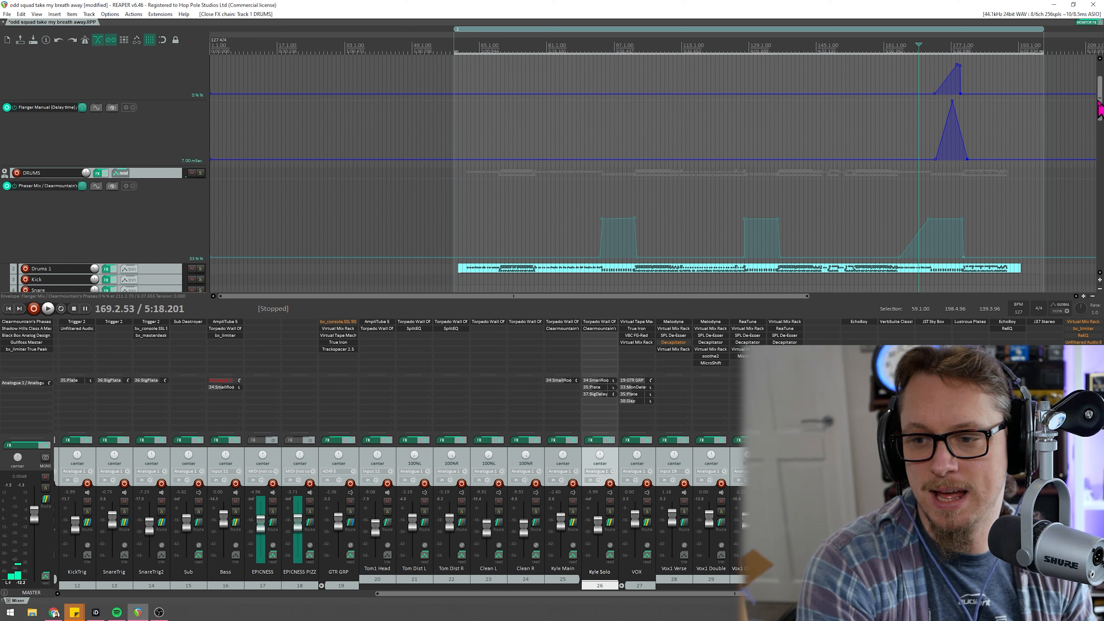
drag(700, 296, 817, 191)
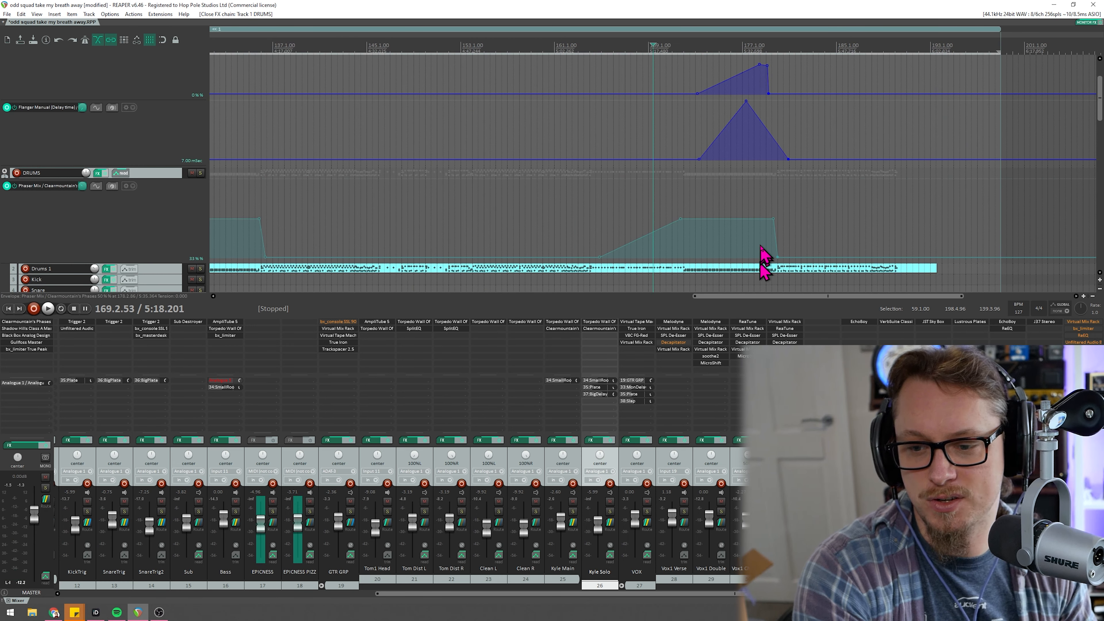
scroll(1101, 112, up, 3)
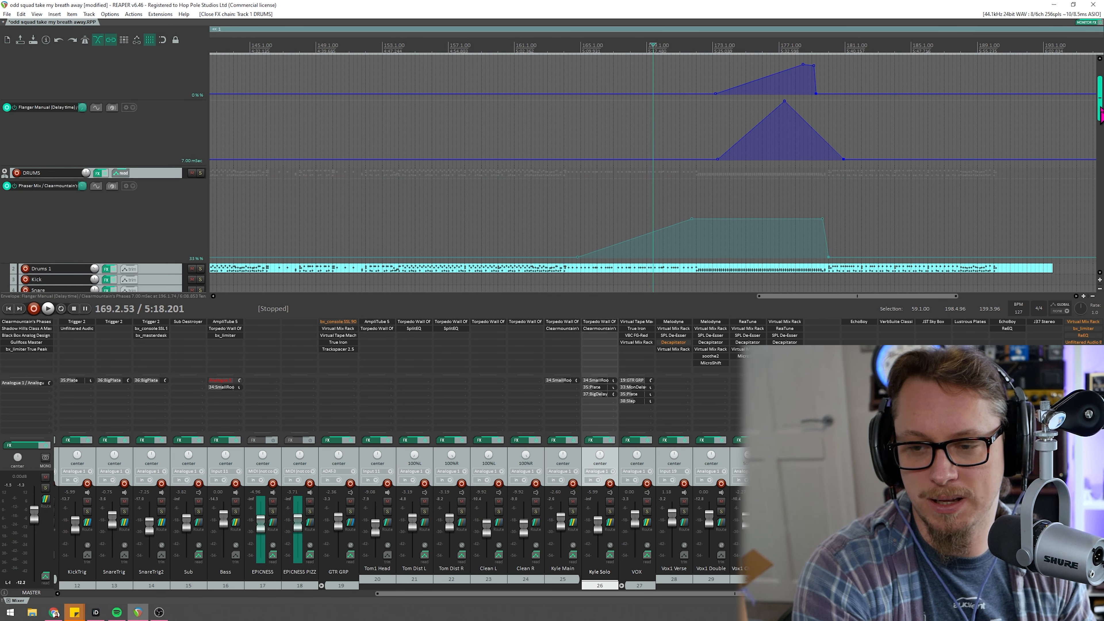
Open Clearmountain's Phases on the master track, move its window clear of the flanger envelopes, and slightly adjust the flanger's feedback amount.
click(9, 323)
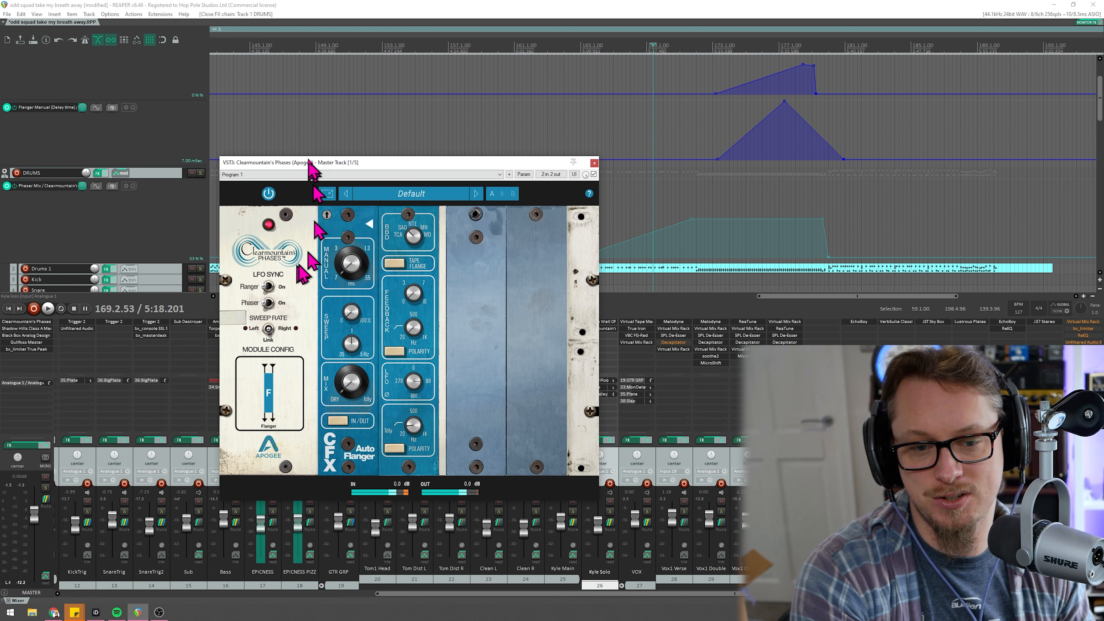
mouse_move(271, 228)
mouse_down()
mouse_move(256, 226)
mouse_move(266, 217)
mouse_up()
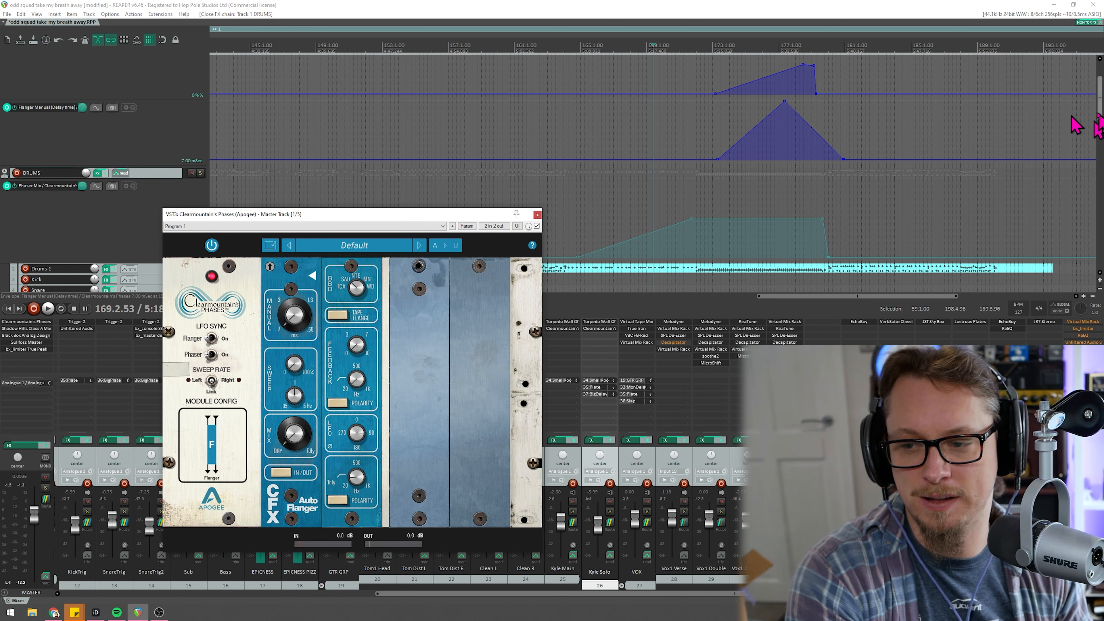
scroll(1100, 105, up, 2)
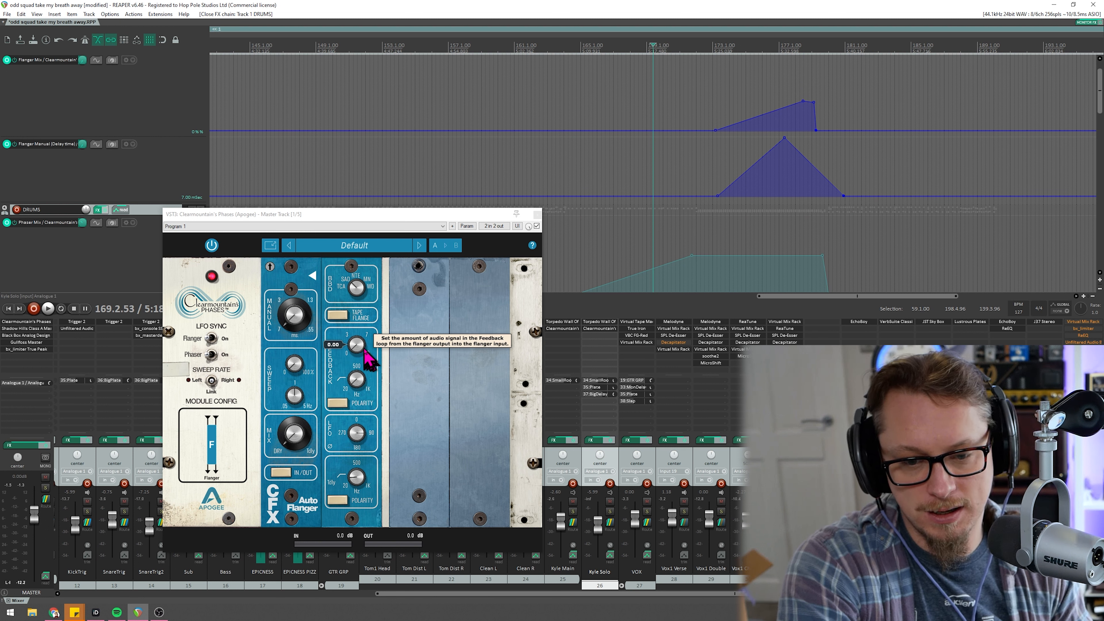
drag(364, 340, 367, 333)
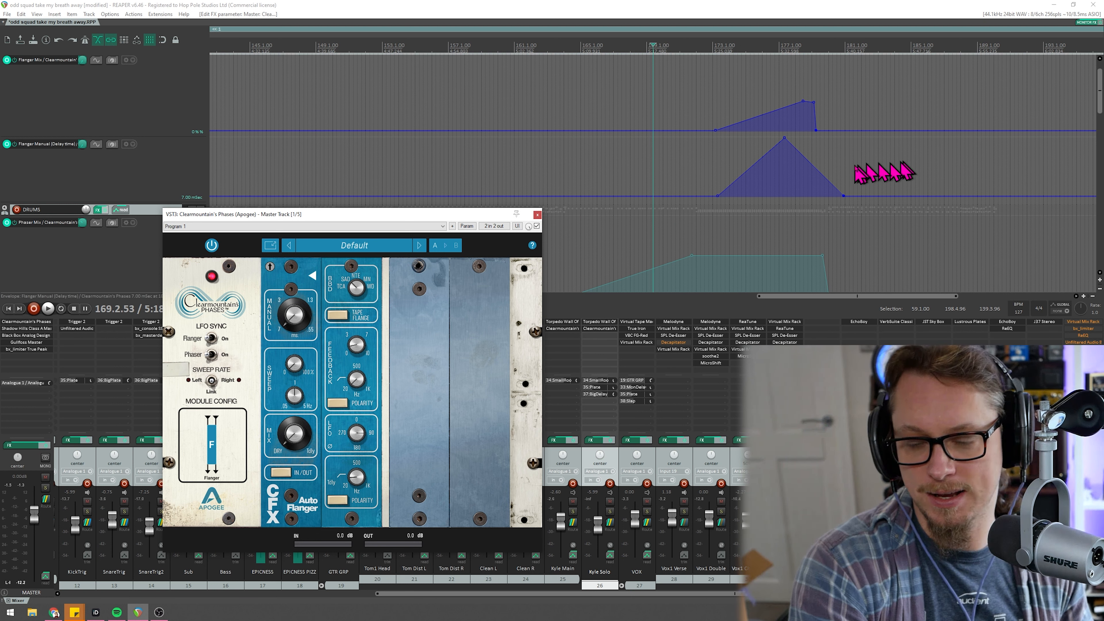
Place the edit cursor at 168.1.08, look over the guitar and vocal tracks there, and return to the master's flanger envelopes.
scroll(565, 108, down, 2)
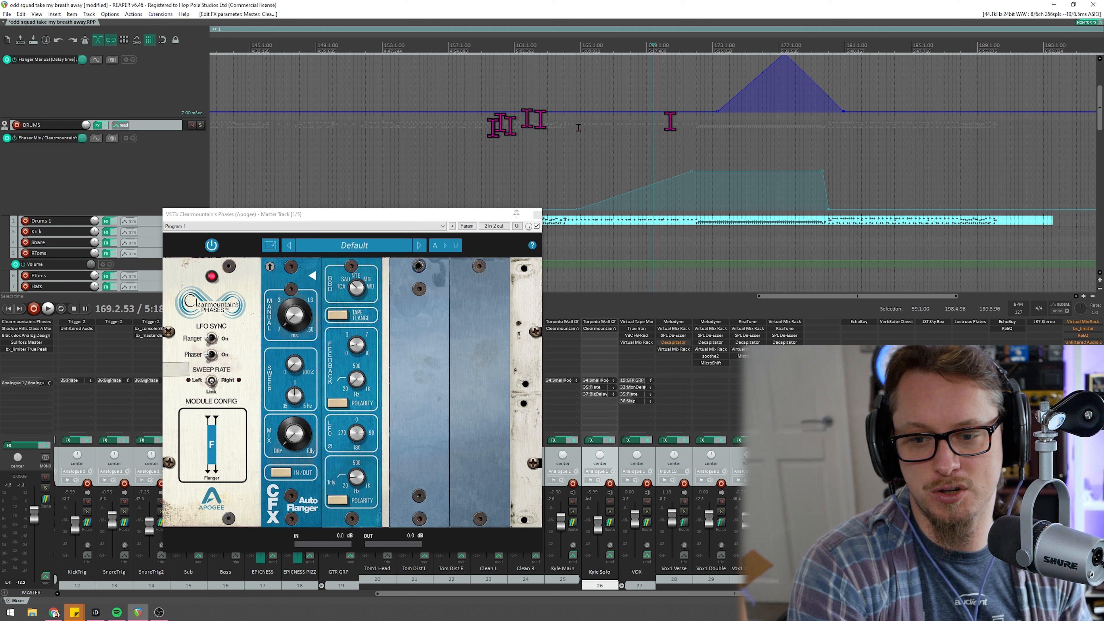
click(630, 49)
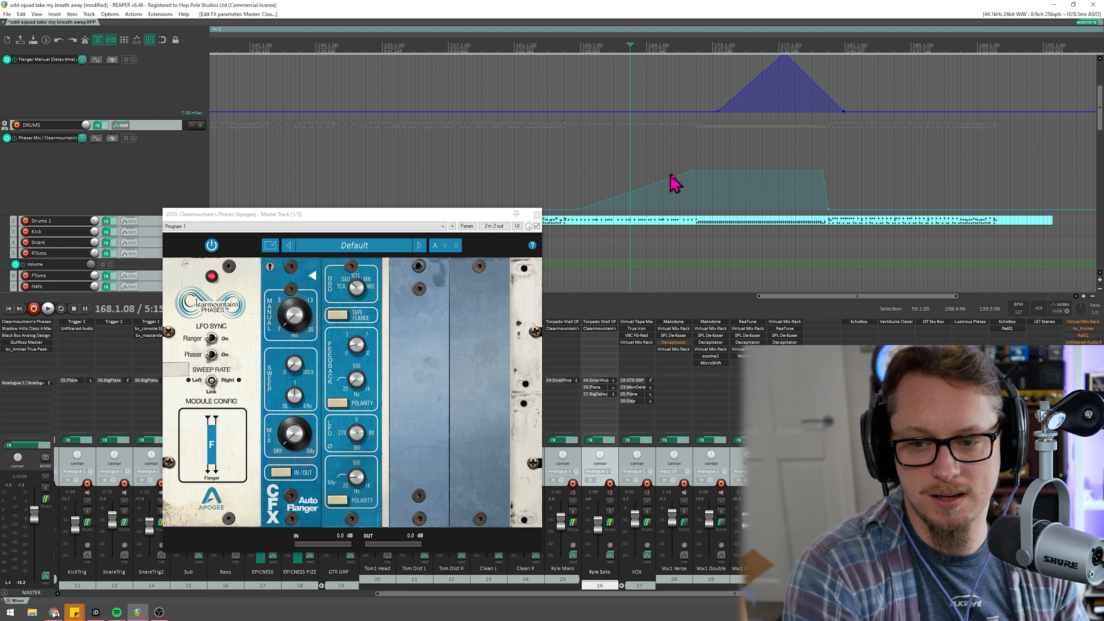
drag(1101, 117, 1102, 208)
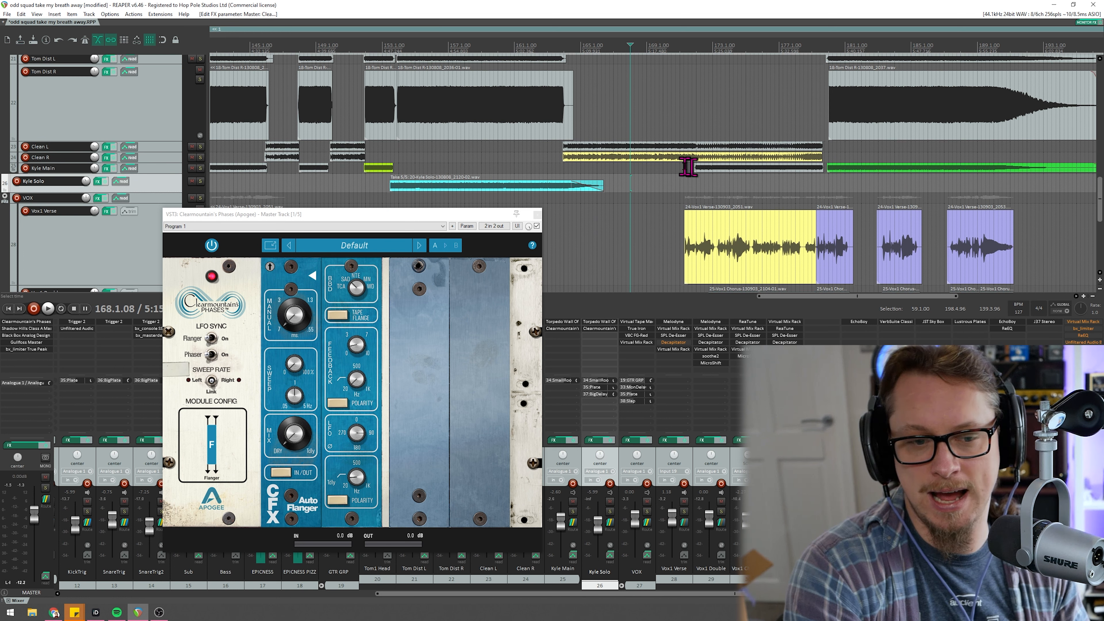
drag(1102, 197, 1101, 82)
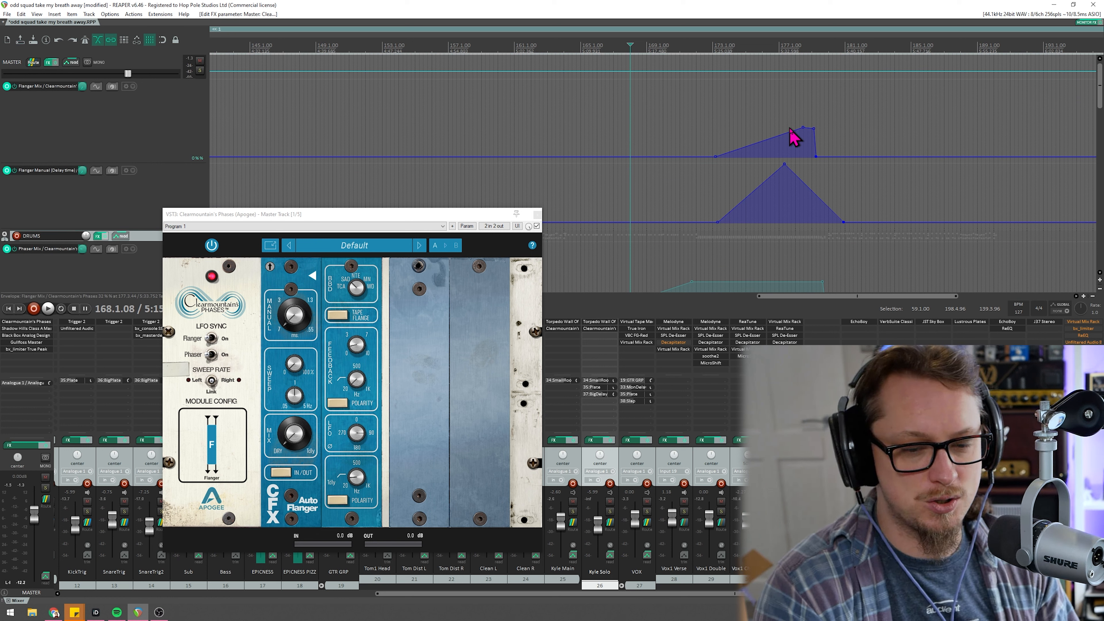
Play the full mix through the master's Flanger Mix and Flanger Manual automation, close the plugin window, and stop playback.
key(space)
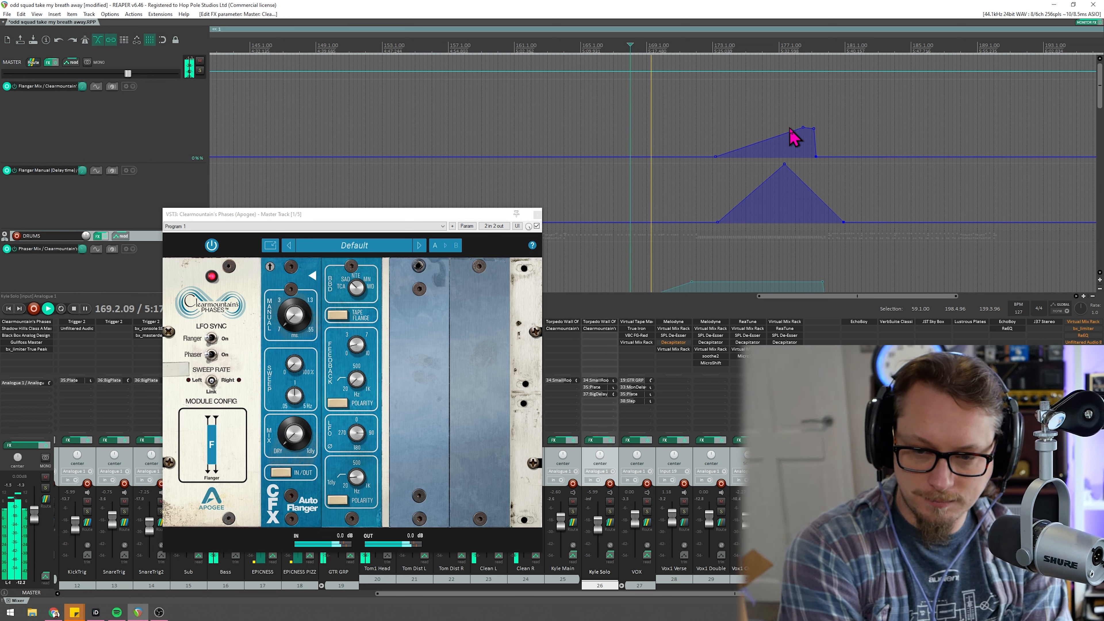
scroll(769, 250, up, 2)
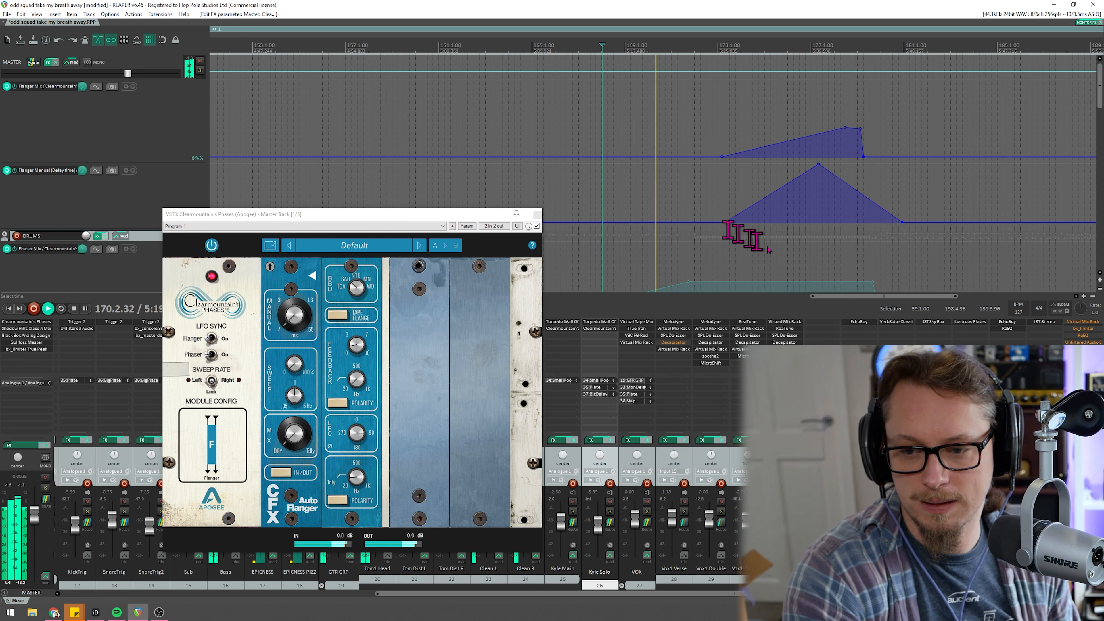
drag(829, 296, 843, 301)
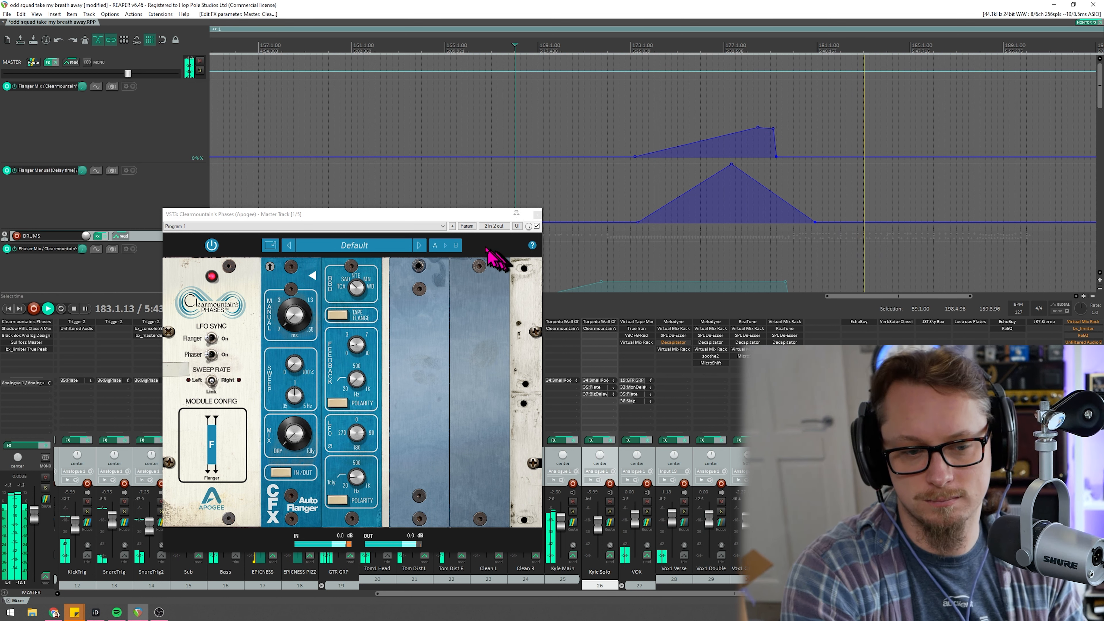
click(538, 215)
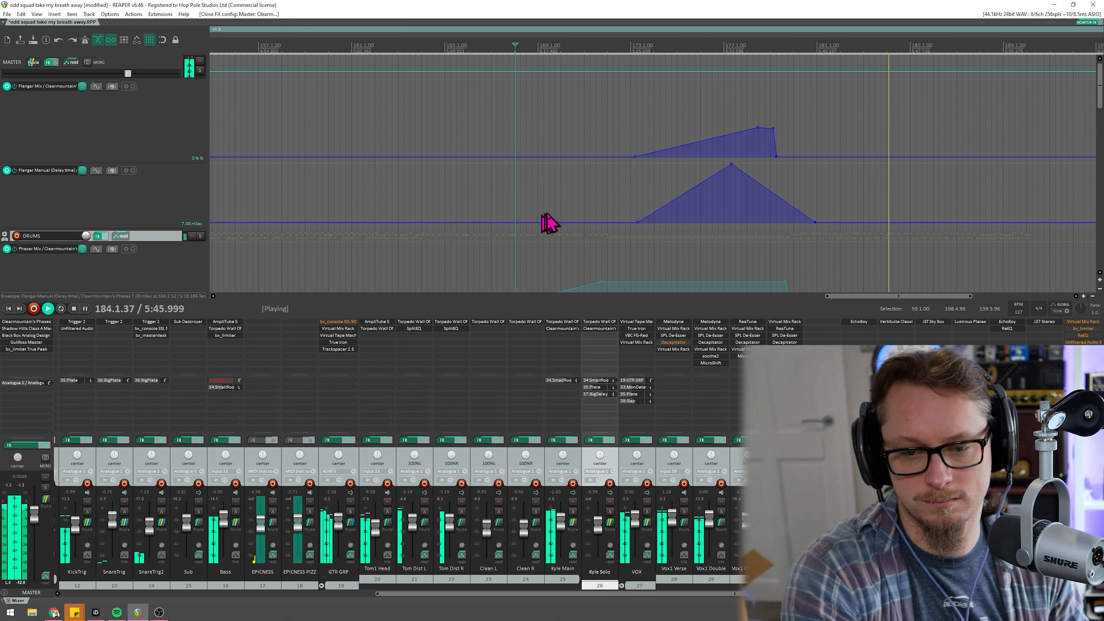
key(space)
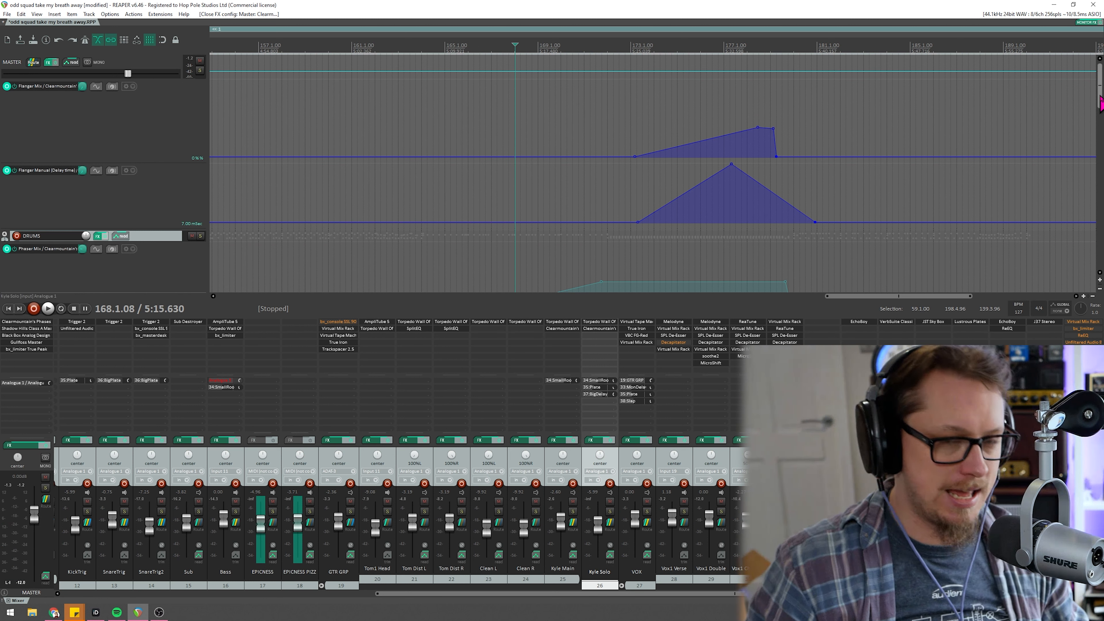
Show the whole arrangement with a taller Phaser Mix envelope lane under DRUMS, and place the edit cursor at 79.1.27.
scroll(709, 148, down, 3)
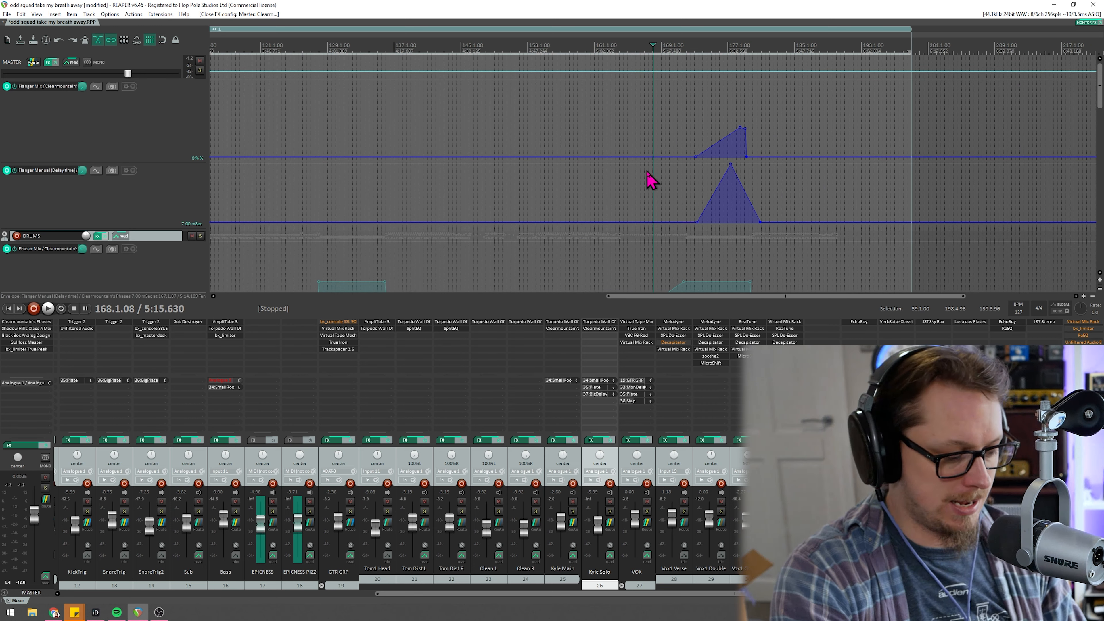
scroll(650, 176, down, 3)
scroll(487, 132, down, 2)
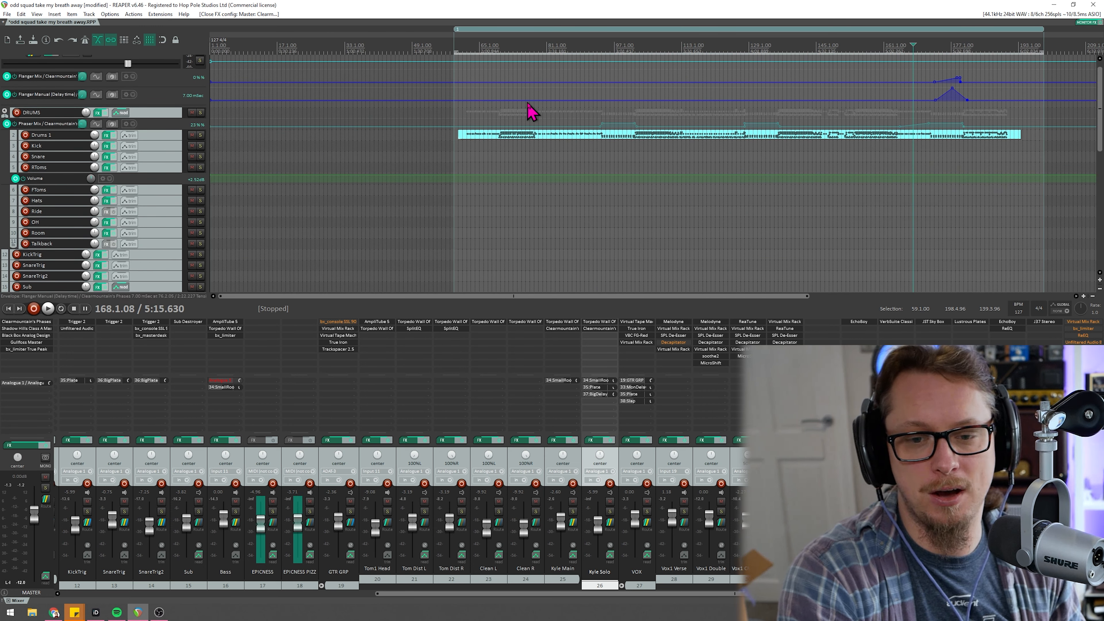
click(508, 57)
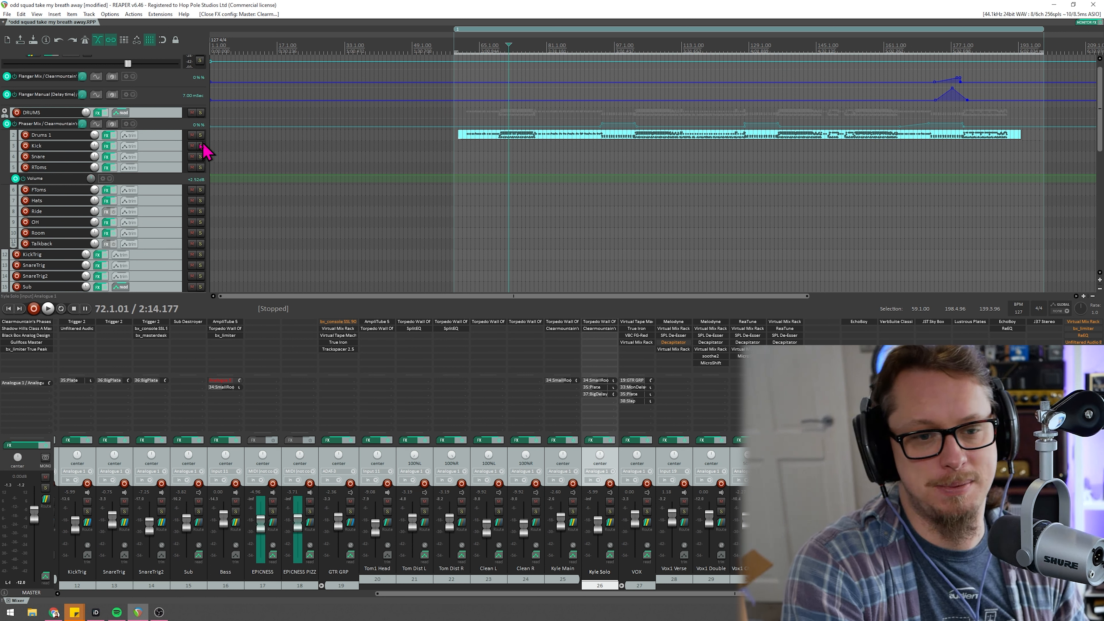
drag(175, 130, 185, 181)
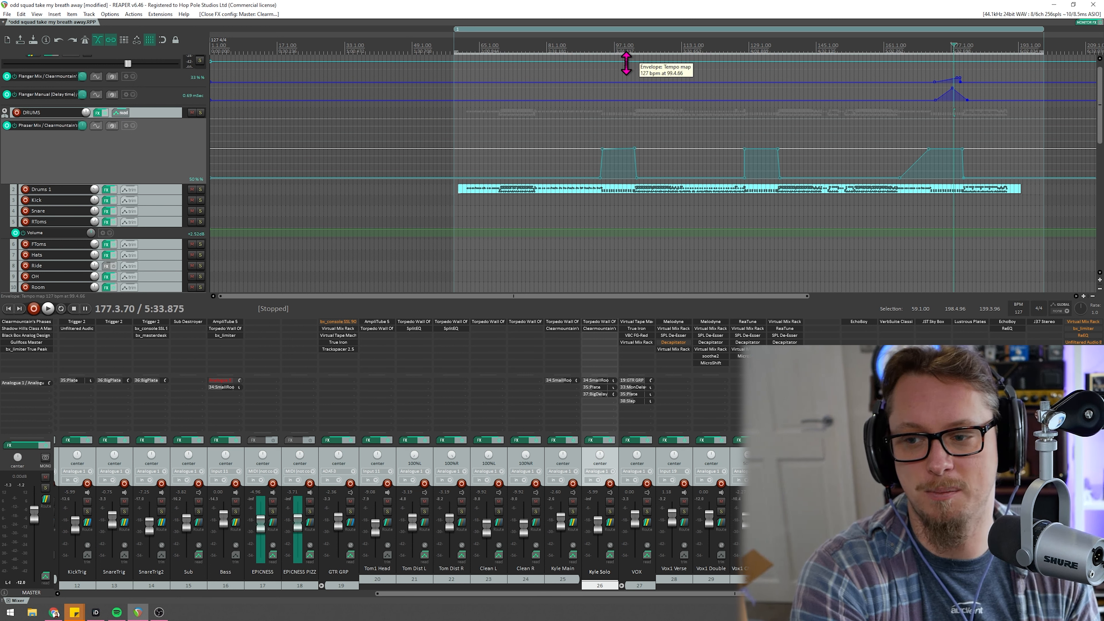
click(539, 47)
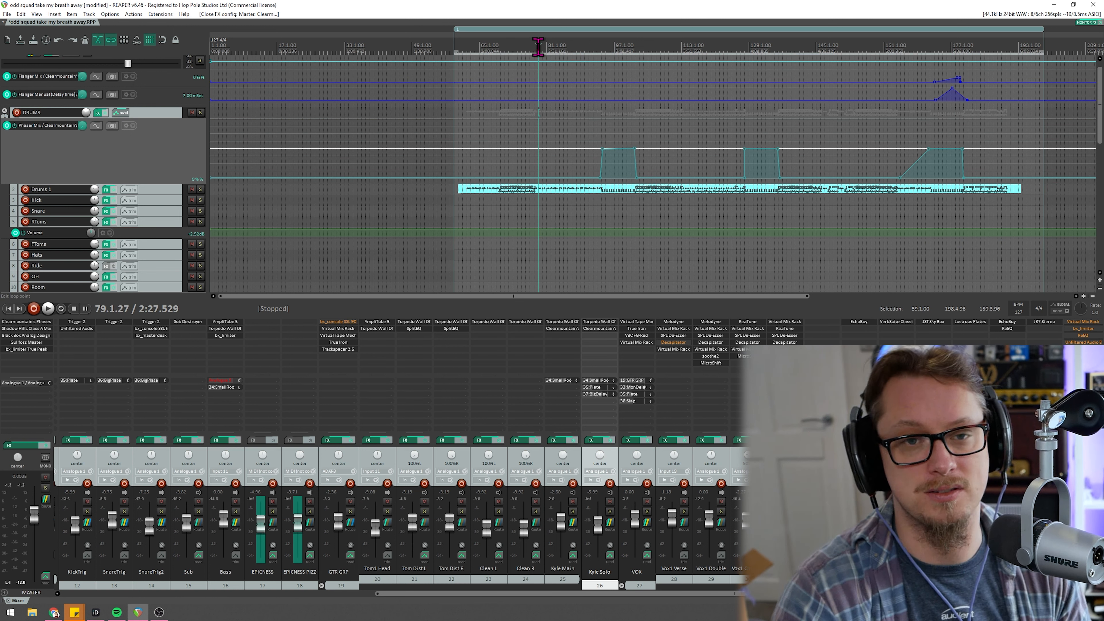